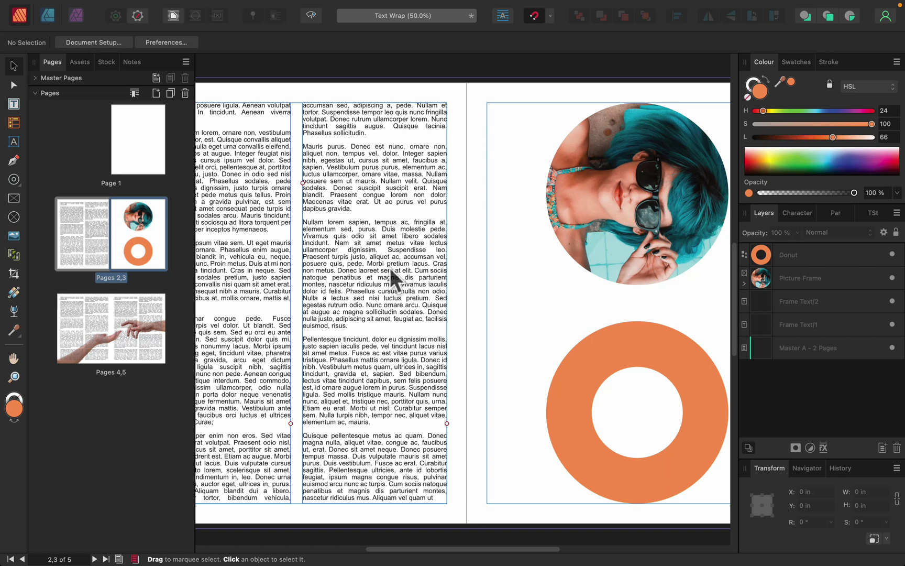
Move the circular picture frame over the second text column and place its layer beneath both text frames
click(653, 151)
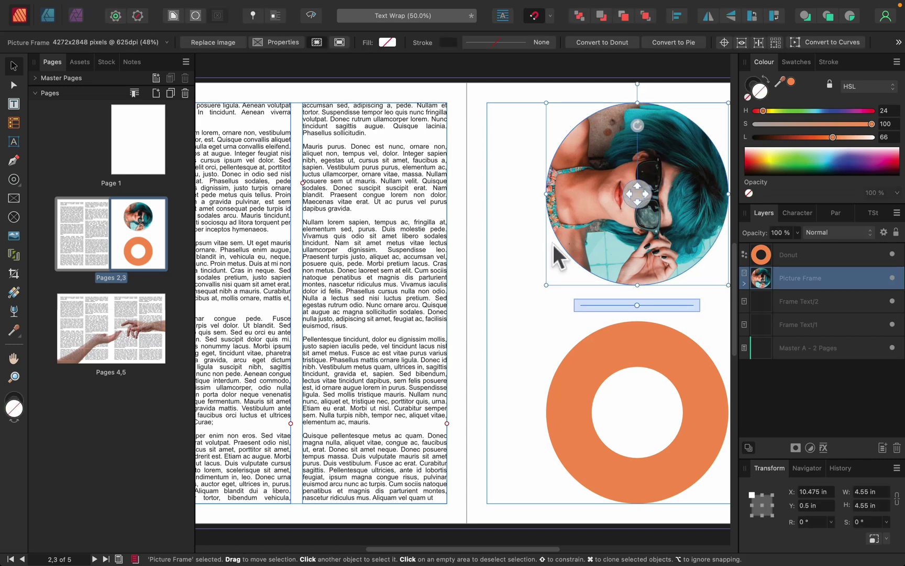
drag(688, 157, 469, 195)
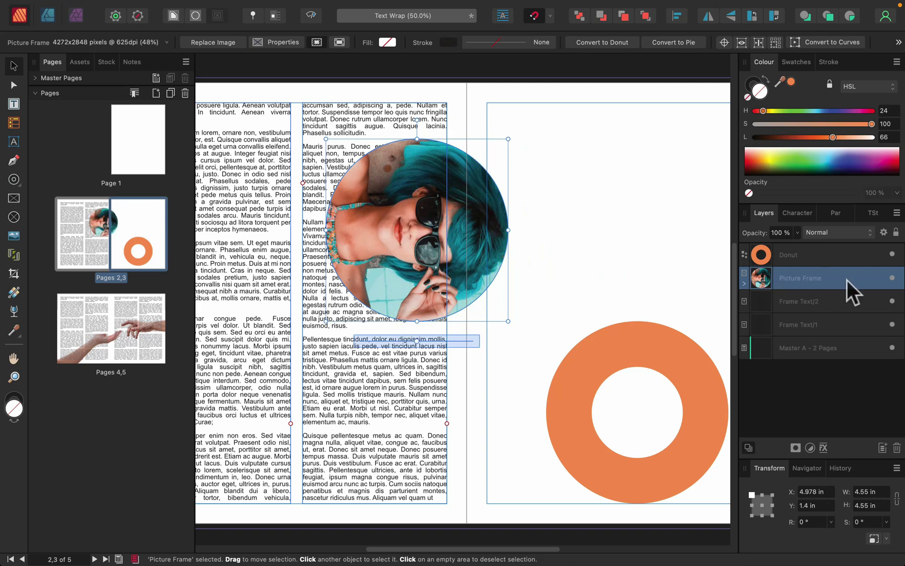
drag(847, 280, 834, 333)
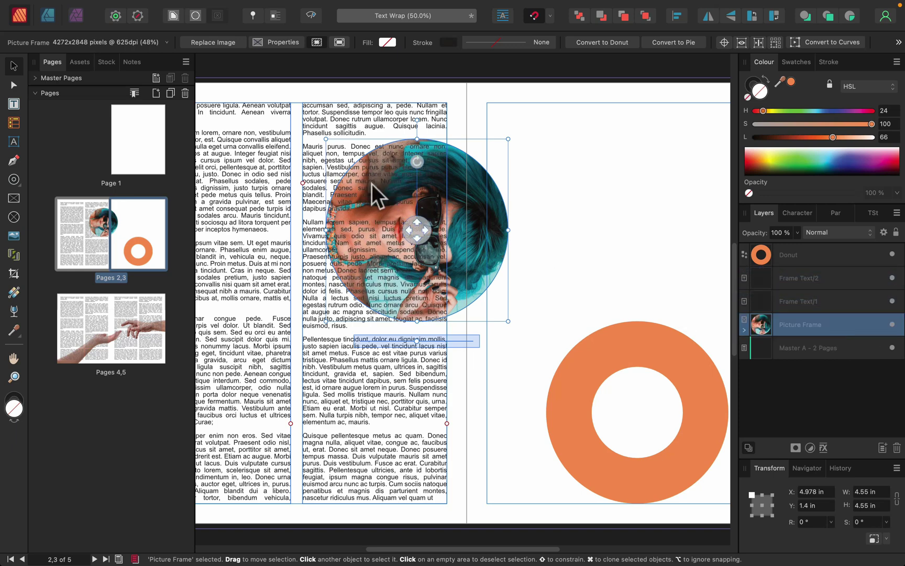
Return the circular picture to the facing page above the donut and restore its layer above the text frames
drag(459, 179, 662, 165)
drag(880, 333, 846, 267)
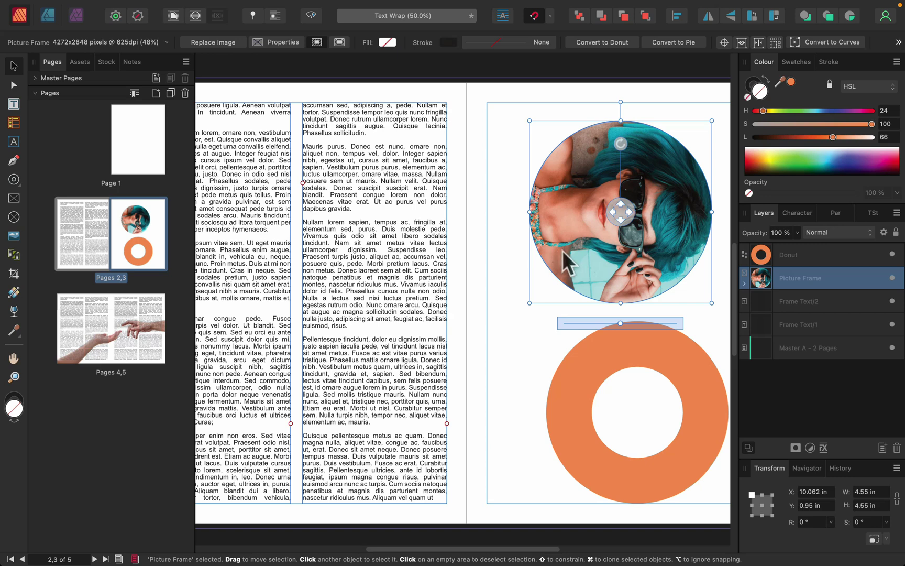
drag(591, 184, 609, 186)
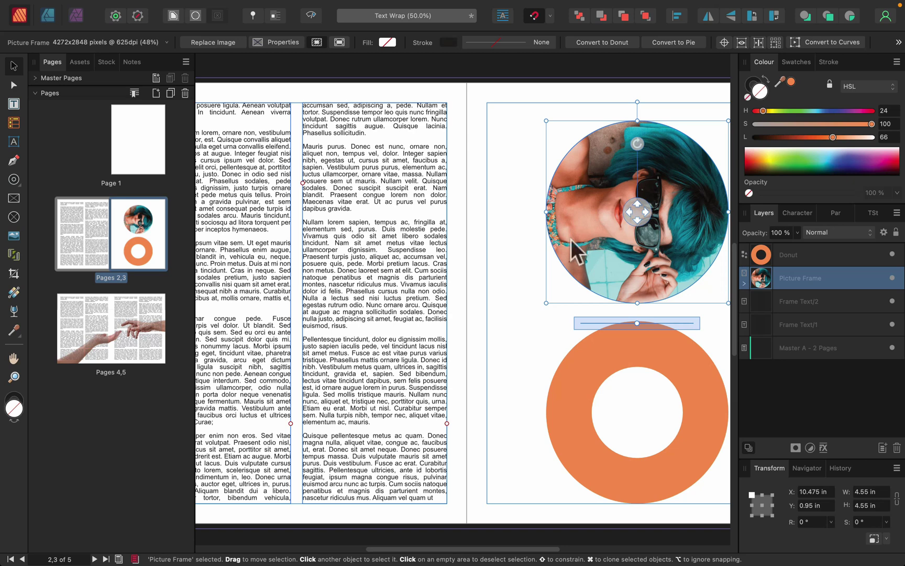
Try a Tight text wrap on the second text frame, testing it by moving the circular picture over the column and back
click(352, 202)
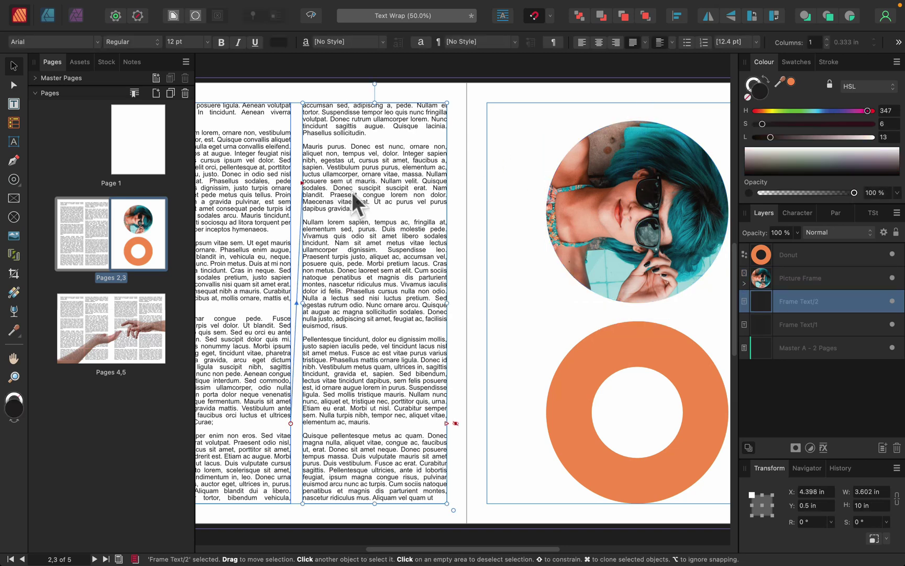
click(174, 16)
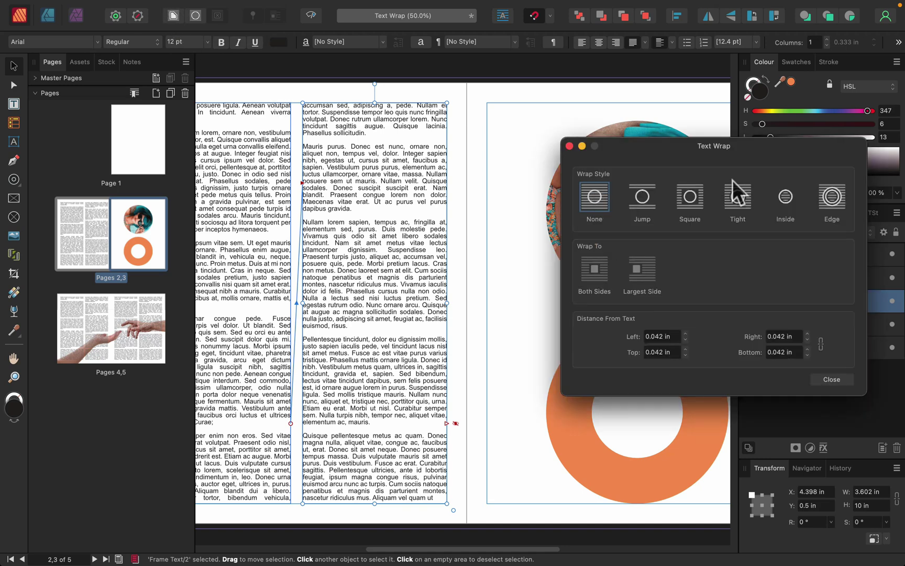
click(737, 197)
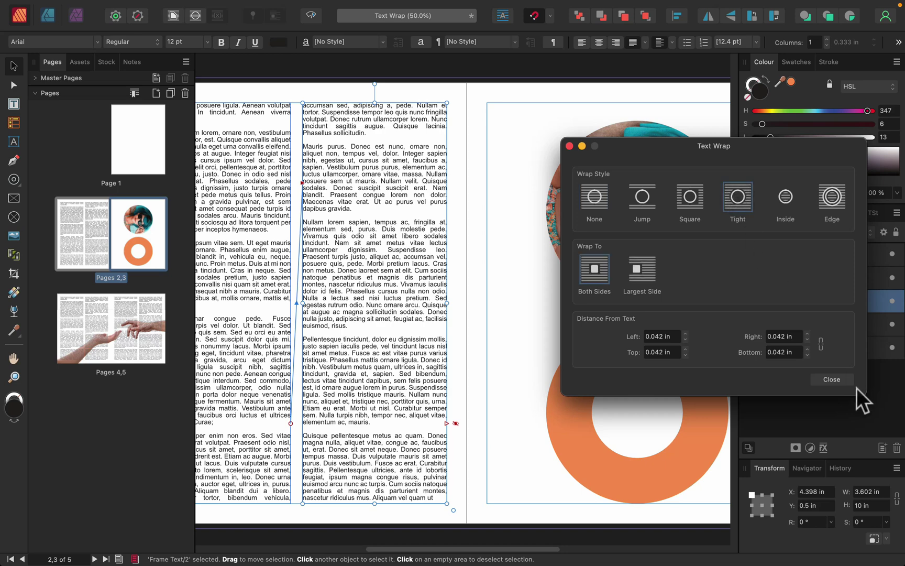
click(843, 380)
click(659, 229)
drag(659, 228, 472, 222)
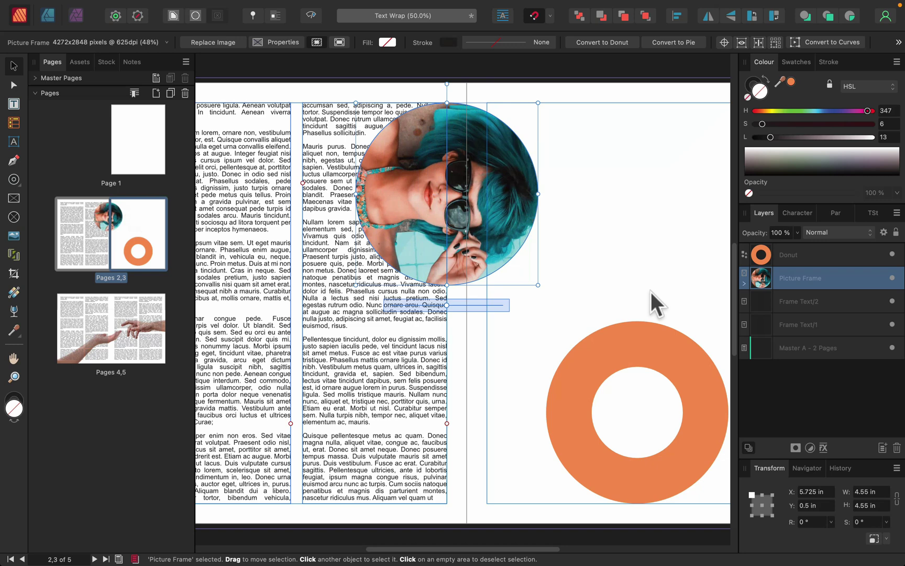
drag(518, 234, 662, 251)
Set the second text frame's wrap style back to None and deselect it
click(362, 206)
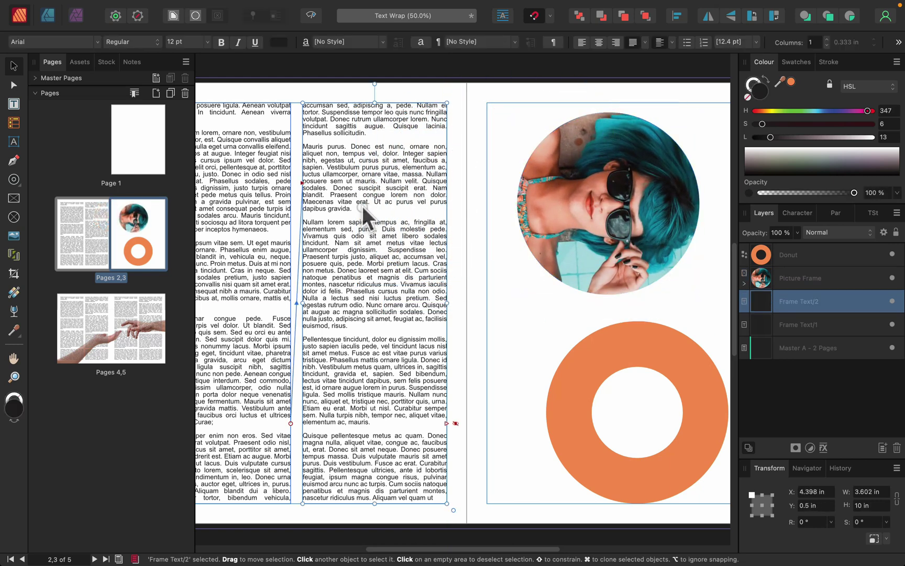
click(176, 14)
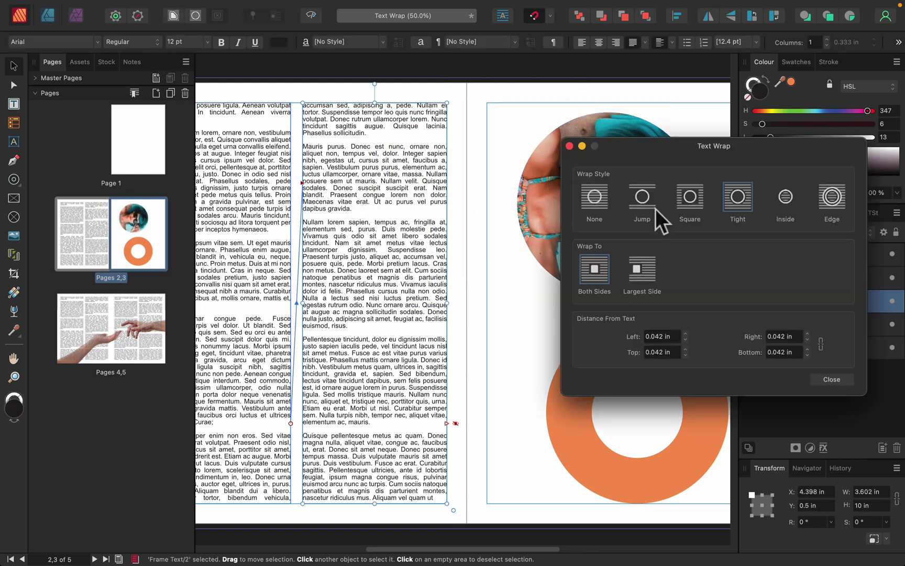
click(592, 203)
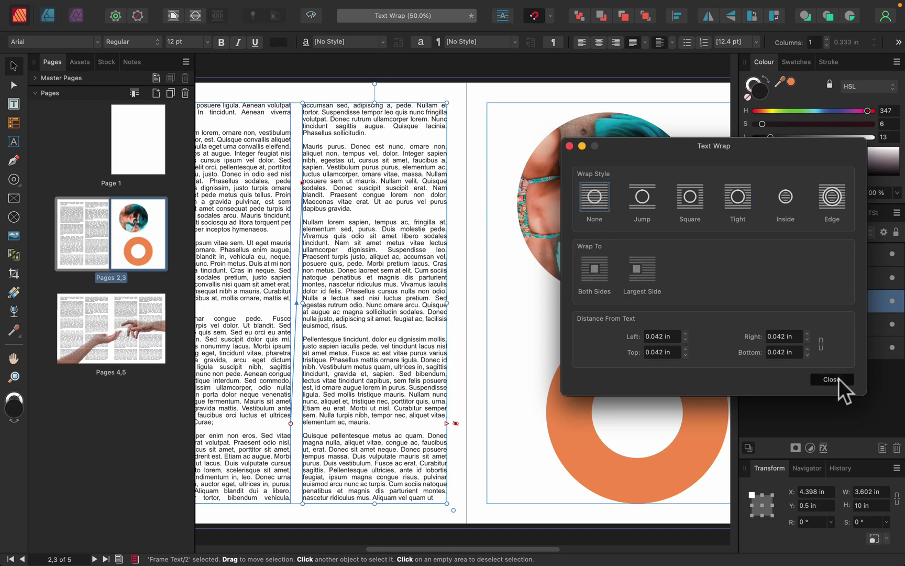
click(839, 378)
click(512, 130)
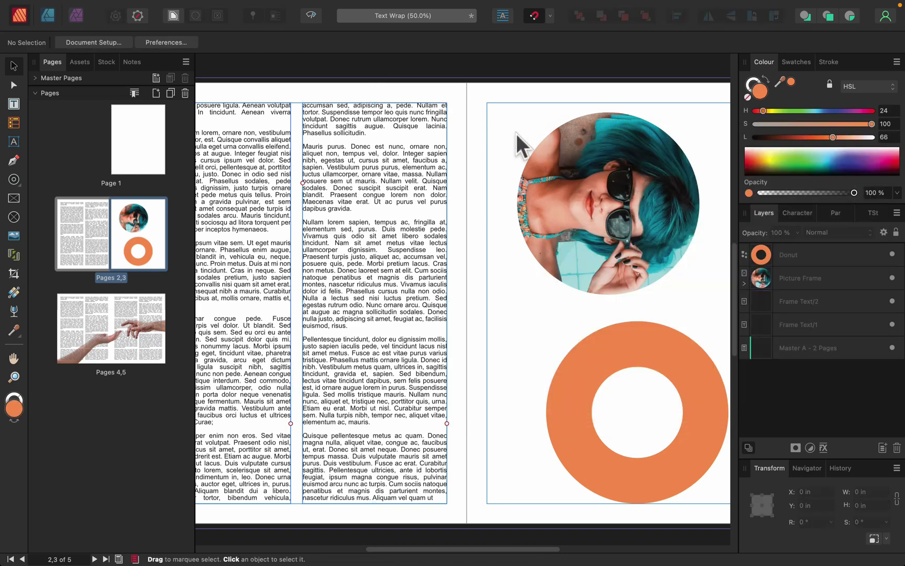
Align the circular picture to the facing page's upper-left margin corner and apply a Tight text wrap to it
click(563, 191)
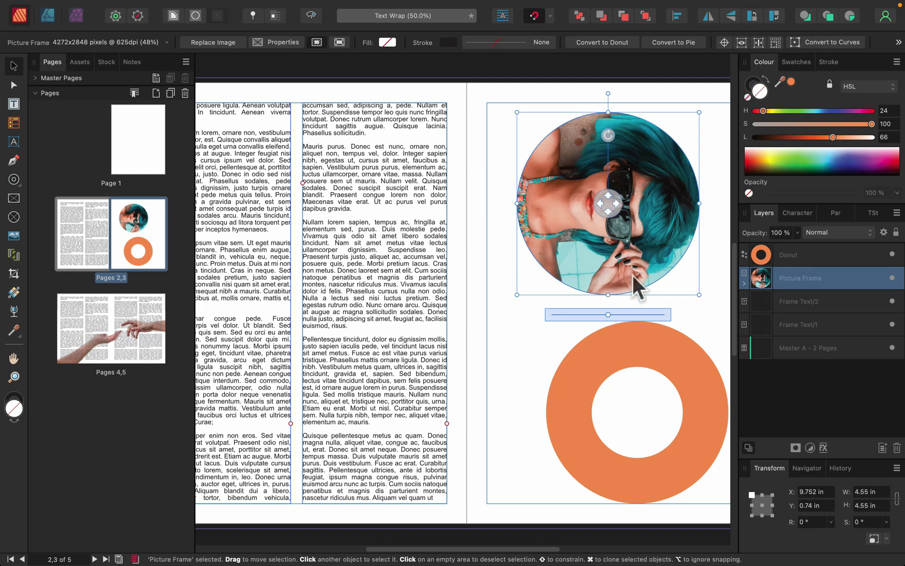
drag(550, 169, 522, 163)
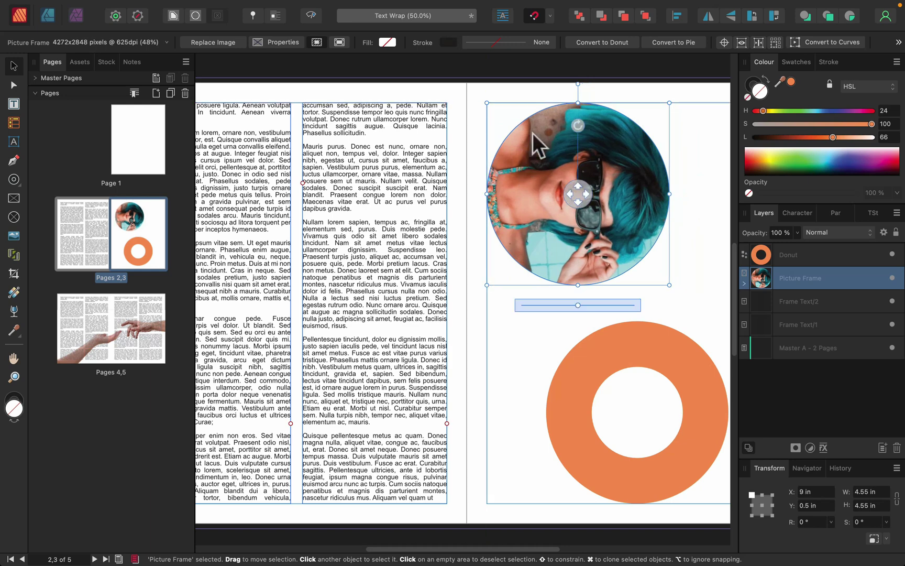
click(173, 15)
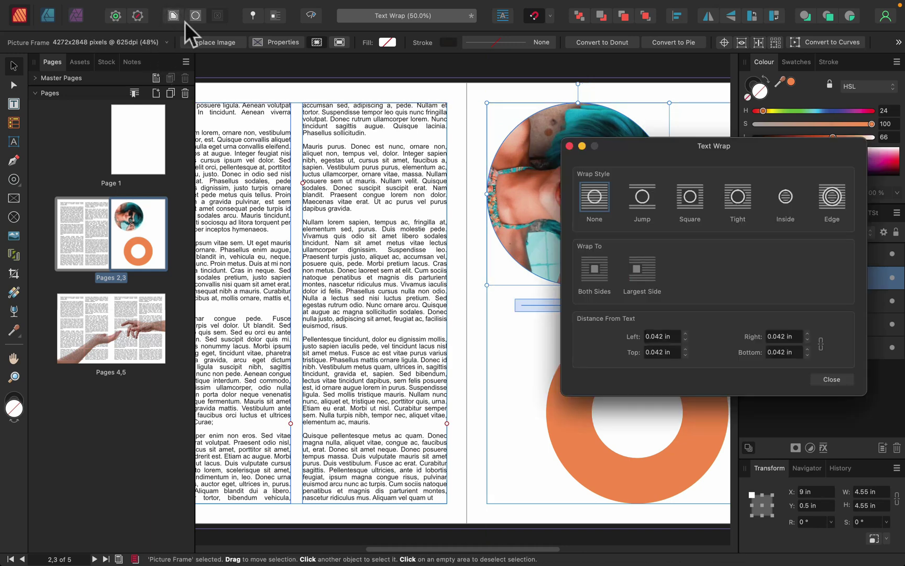
click(739, 196)
click(830, 379)
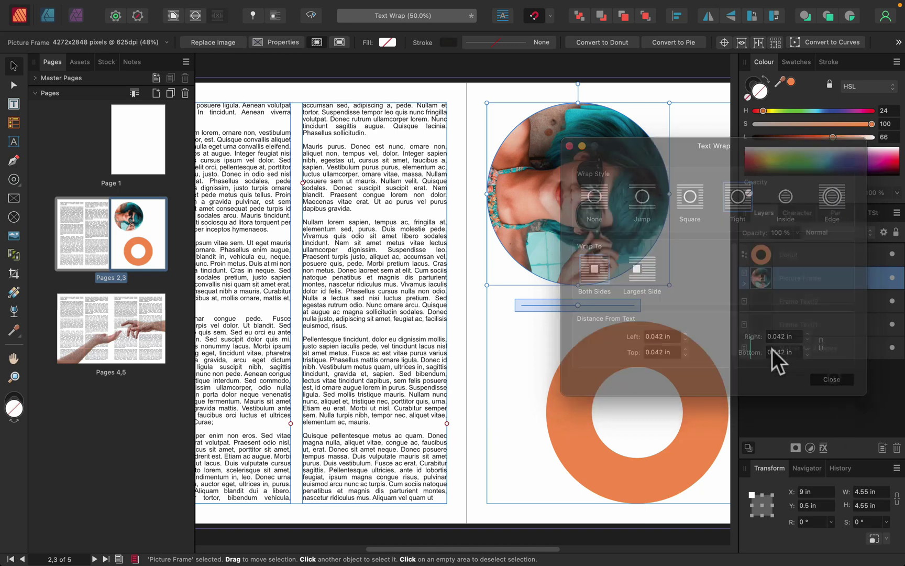
Test the wrap by moving the circular picture around the text, ending midway between the two columns at about X 1.975 in, Y 3.225 in
drag(643, 169, 370, 277)
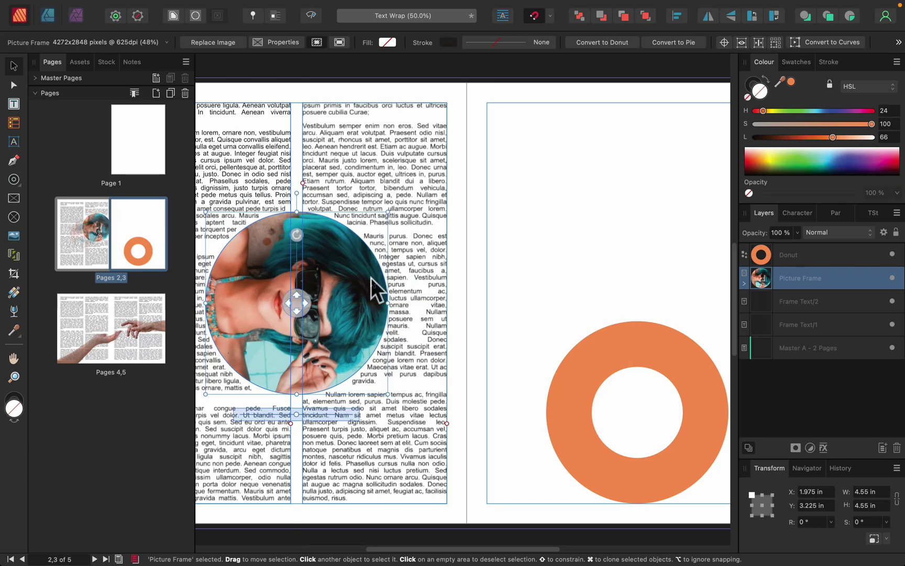
drag(359, 320, 497, 300)
drag(505, 233, 571, 247)
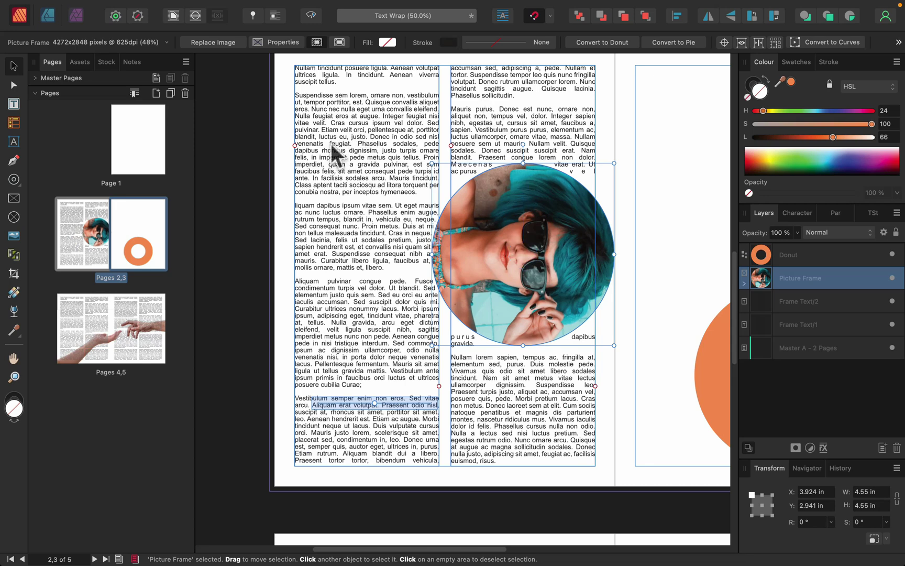
drag(578, 244, 494, 246)
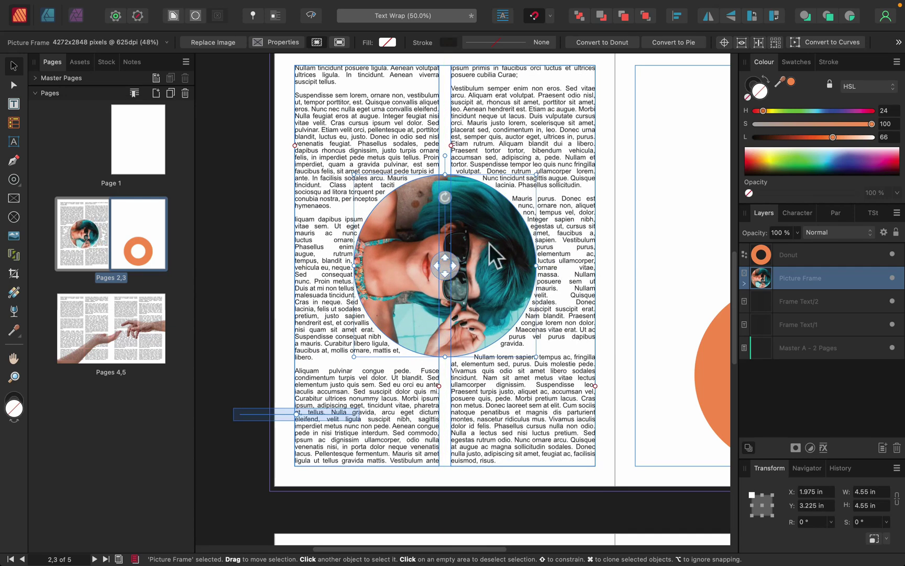
Set the circular picture's text wrap distance from text to 0.11 in for both the left and the top
click(172, 16)
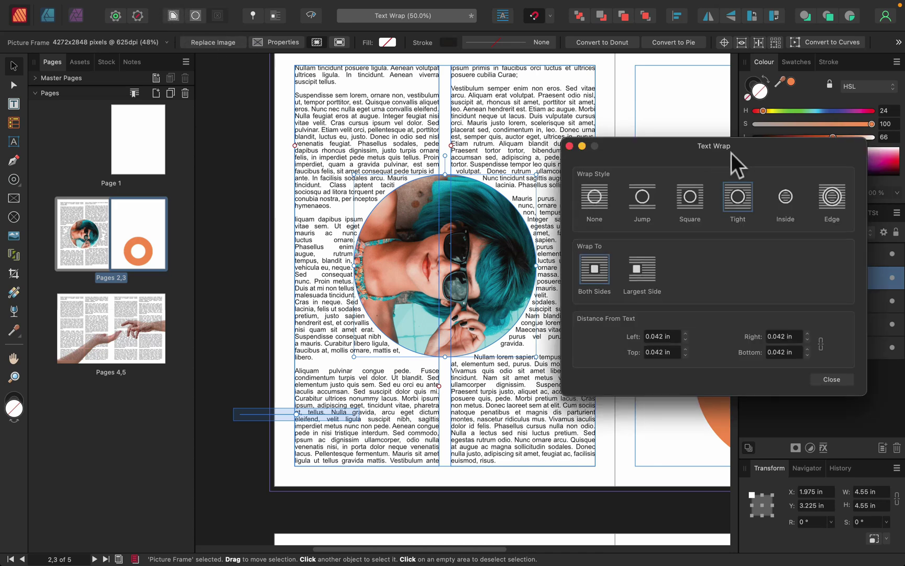
drag(679, 150, 699, 107)
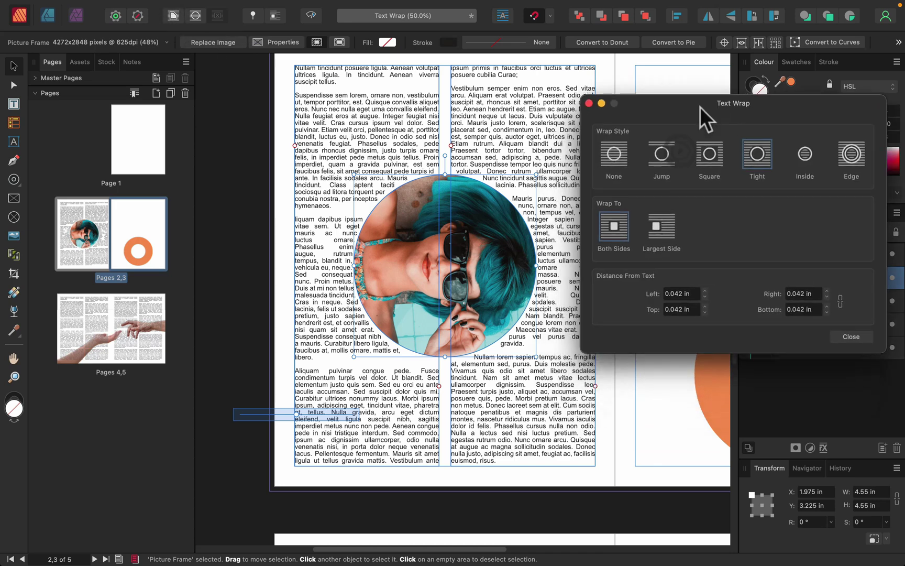
click(705, 290)
click(705, 290)
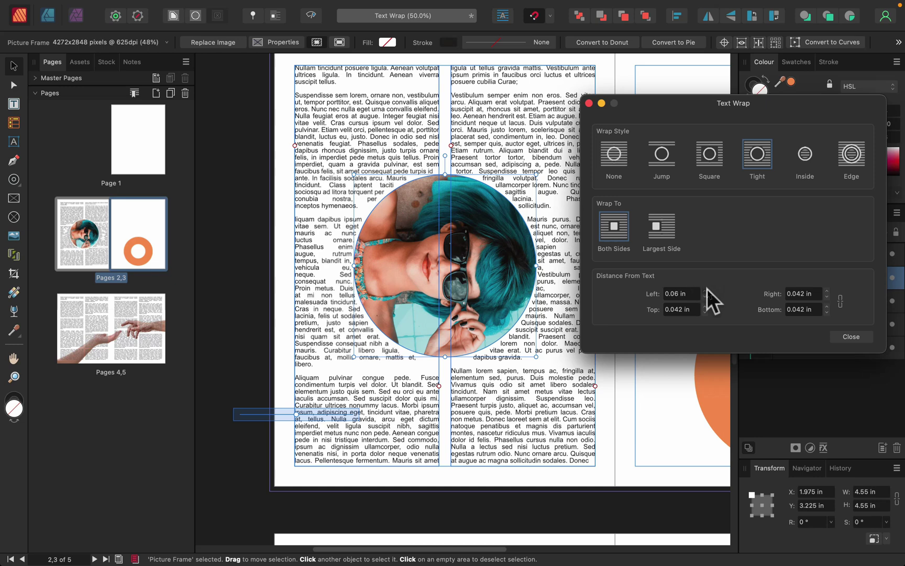
click(705, 290)
click(706, 290)
click(705, 290)
click(706, 305)
click(706, 306)
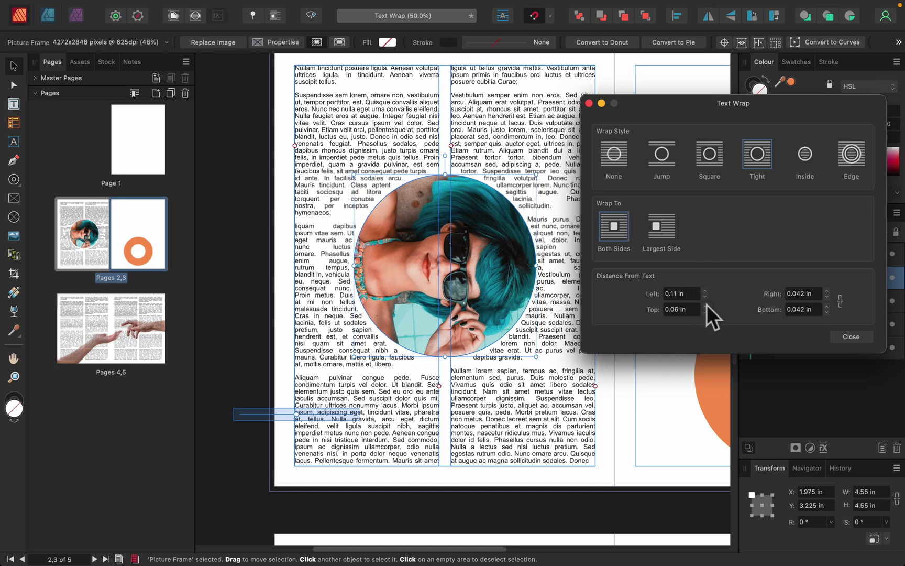
click(705, 305)
click(705, 306)
click(705, 305)
Set the circular picture's wrap distance from text to 0.1 in on the right and 0.12 in at the bottom
click(826, 290)
click(826, 290)
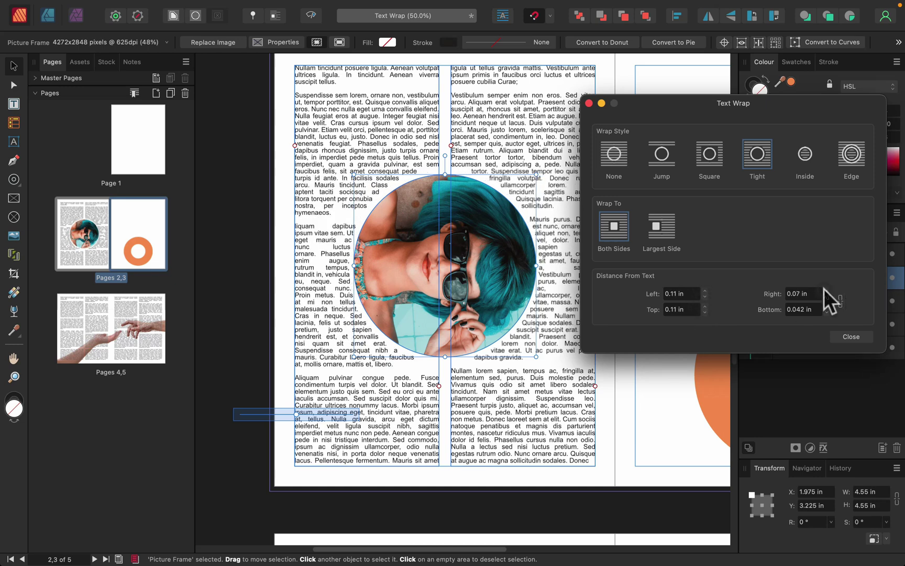
click(826, 290)
click(826, 290)
click(827, 306)
click(827, 306)
click(827, 306)
click(827, 306)
click(827, 306)
click(827, 305)
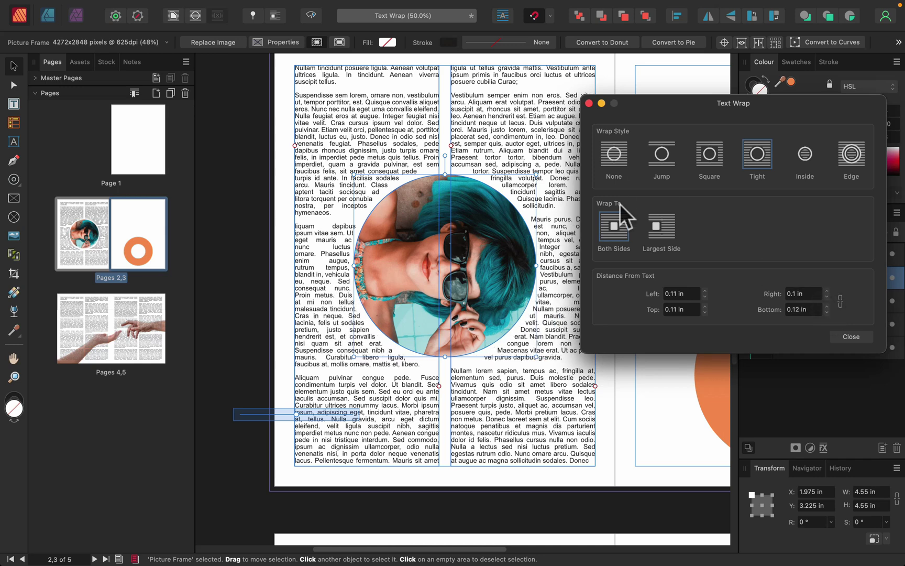
Preview wrapping to the Largest Side, and compare the None, Jump, Square, Tight, Inside and Edge wrap styles on the circular picture
click(658, 228)
click(611, 226)
click(620, 153)
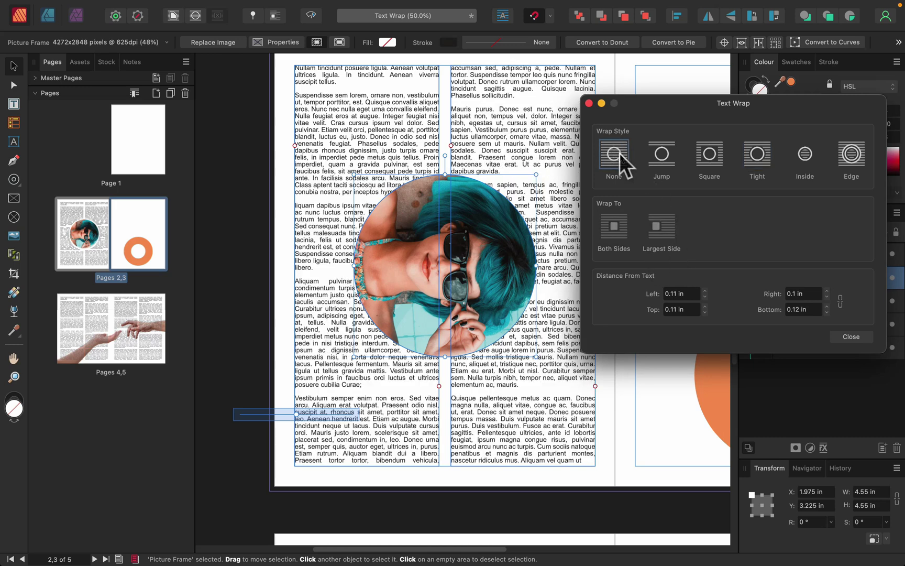
click(673, 156)
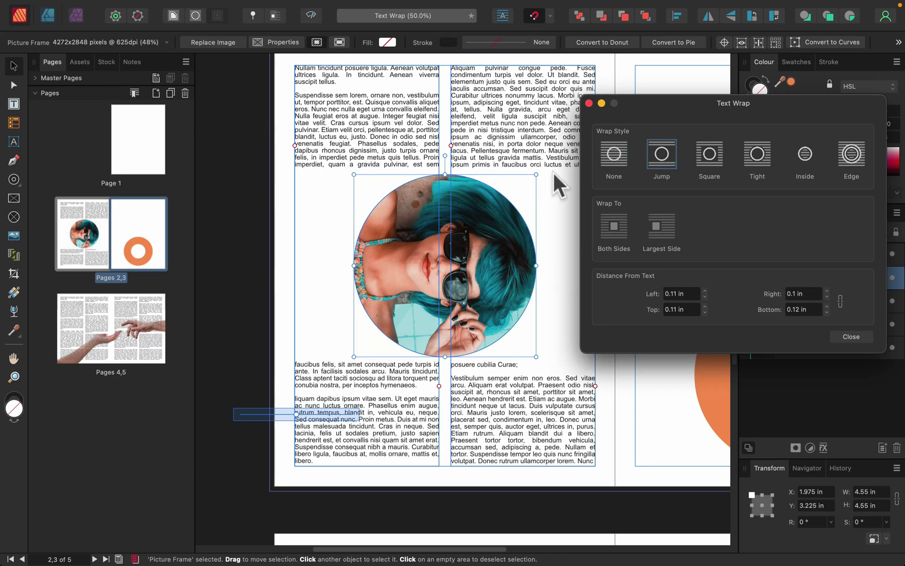
click(713, 149)
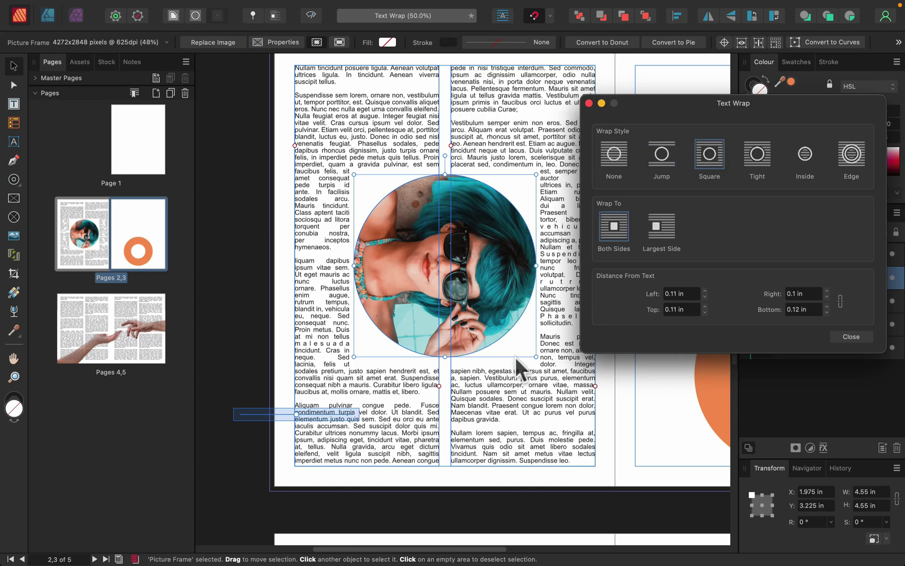
click(752, 152)
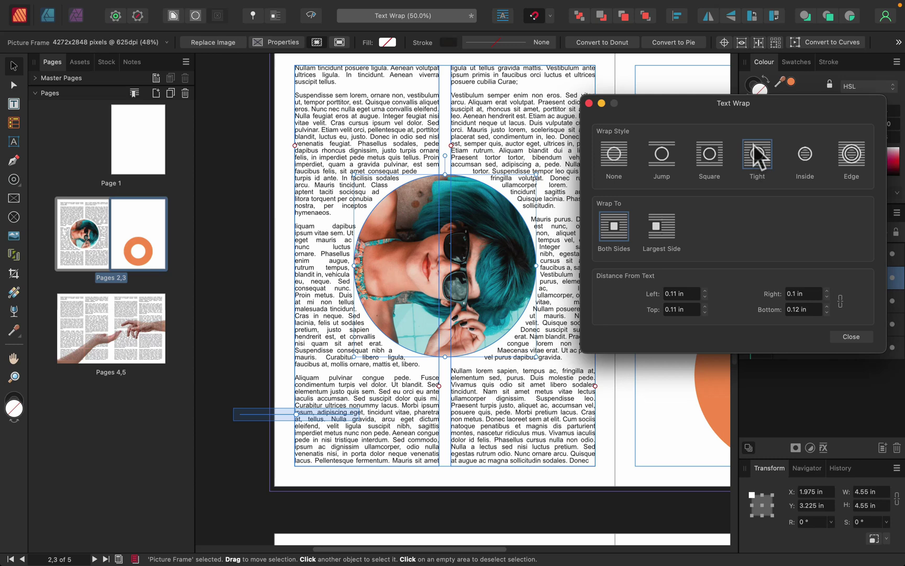
click(806, 155)
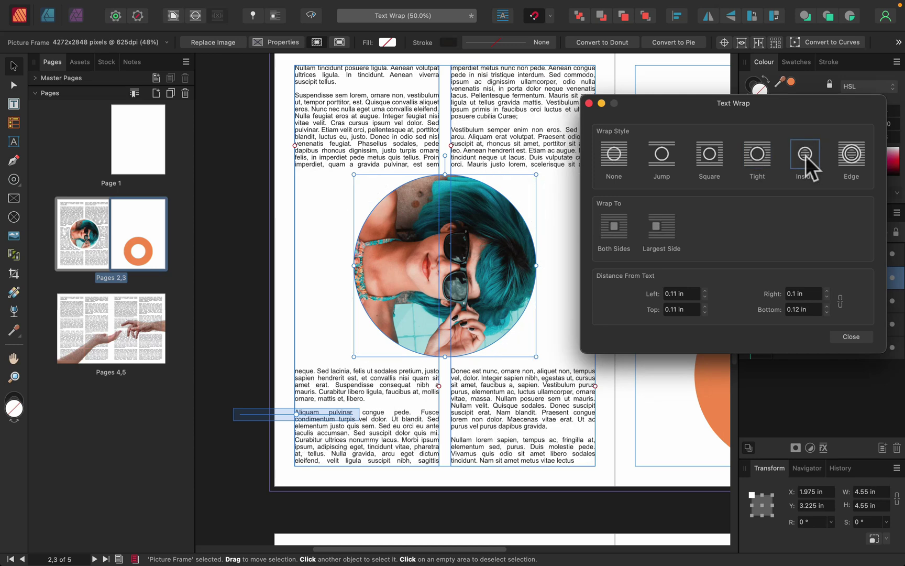
click(851, 153)
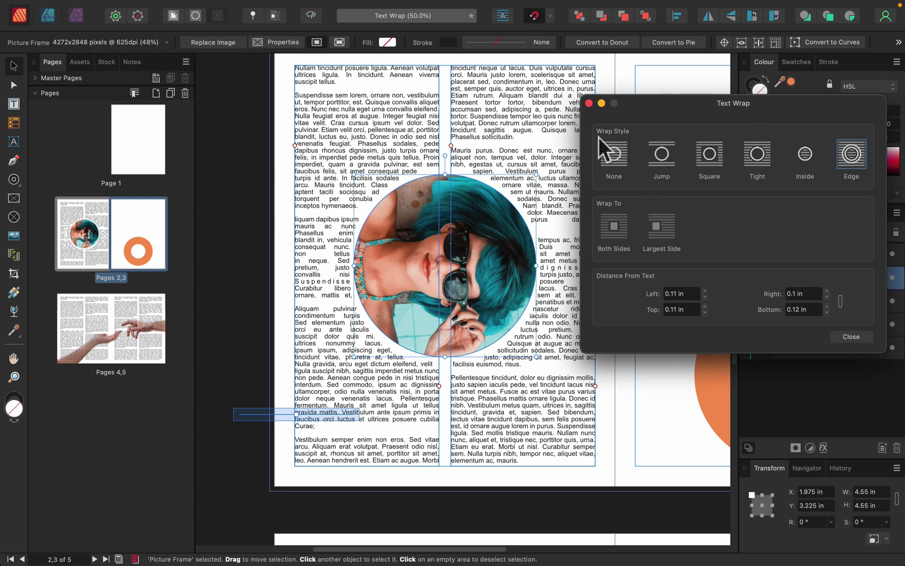
click(617, 157)
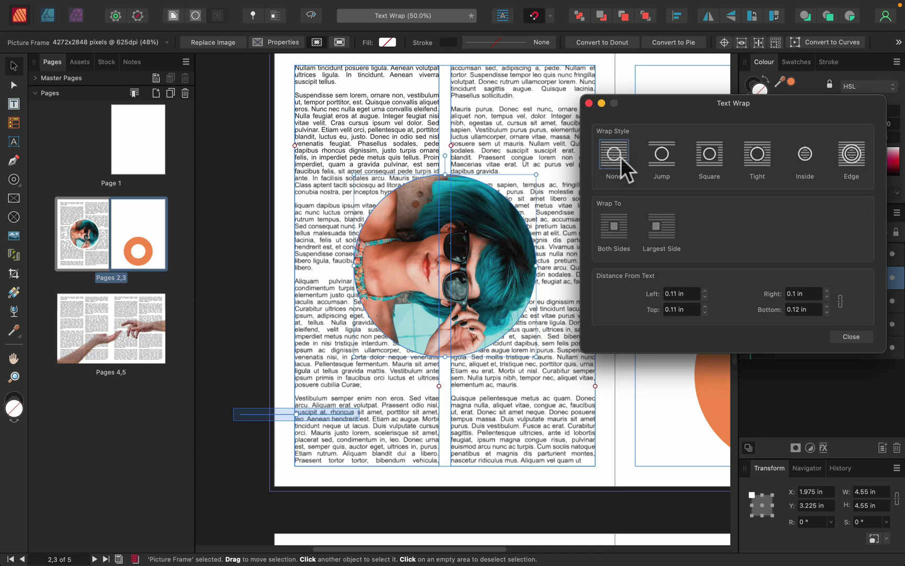
Apply the Tight wrap style to the circular picture and move it across the page gutter to about X 5.925 in, Y 0.5 in
click(754, 158)
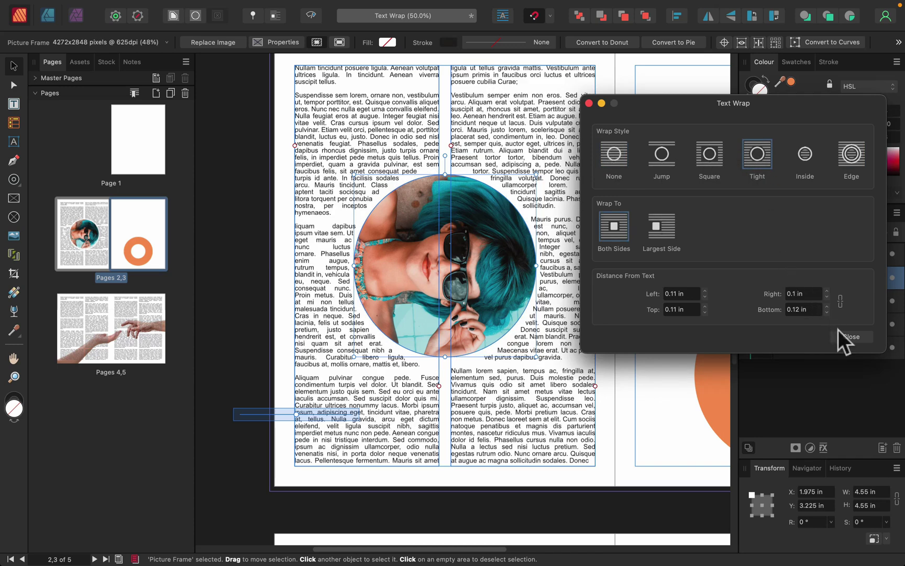
click(850, 336)
drag(494, 276, 652, 168)
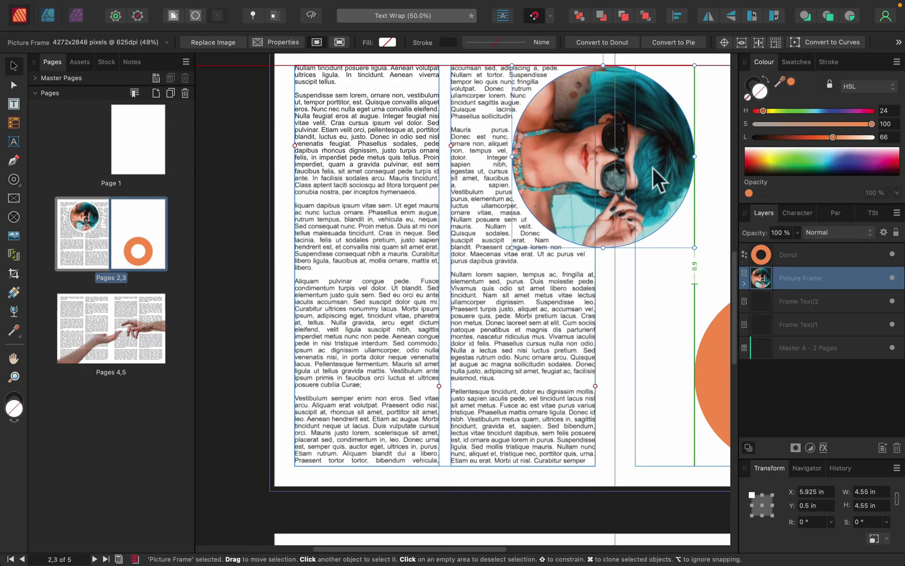
Move the orange donut onto the page below the circular picture, clear of the text columns, at about X 9.338 in, Y 4.889 in
click(634, 300)
key(space)
drag(635, 302, 499, 217)
click(589, 251)
drag(641, 229, 536, 190)
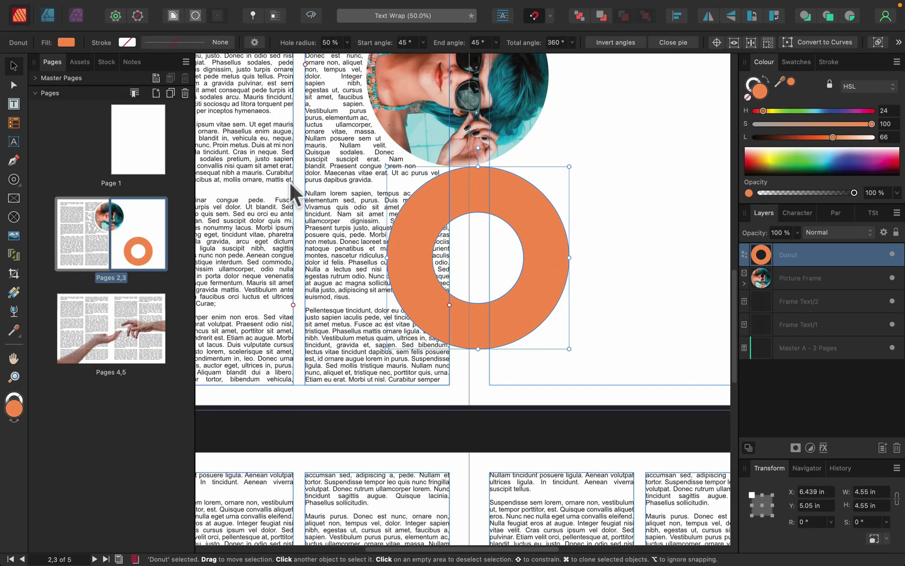
click(15, 181)
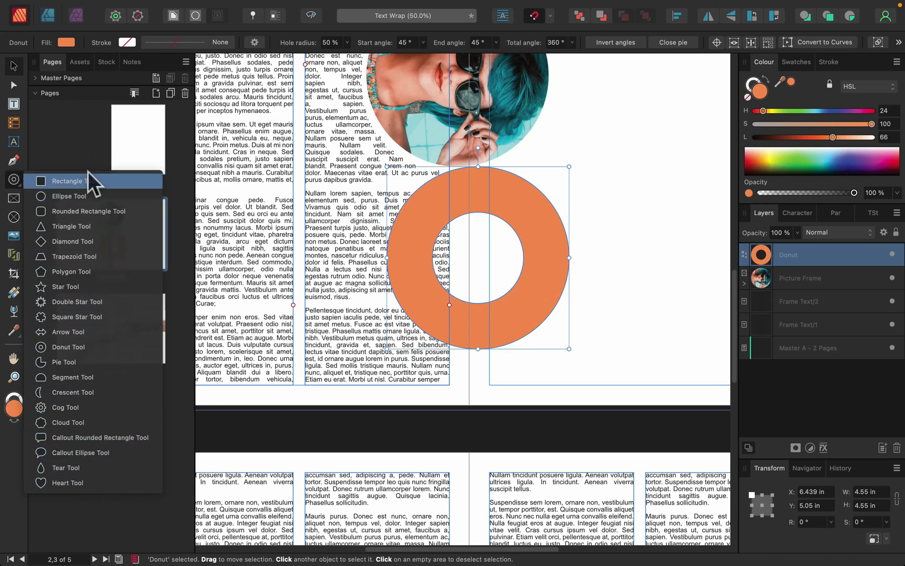
click(12, 181)
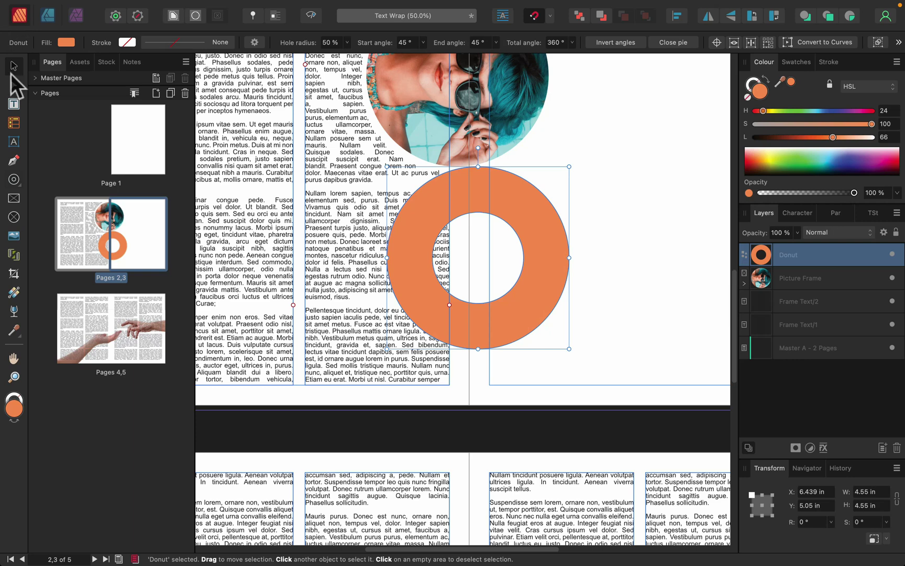
drag(553, 226, 667, 218)
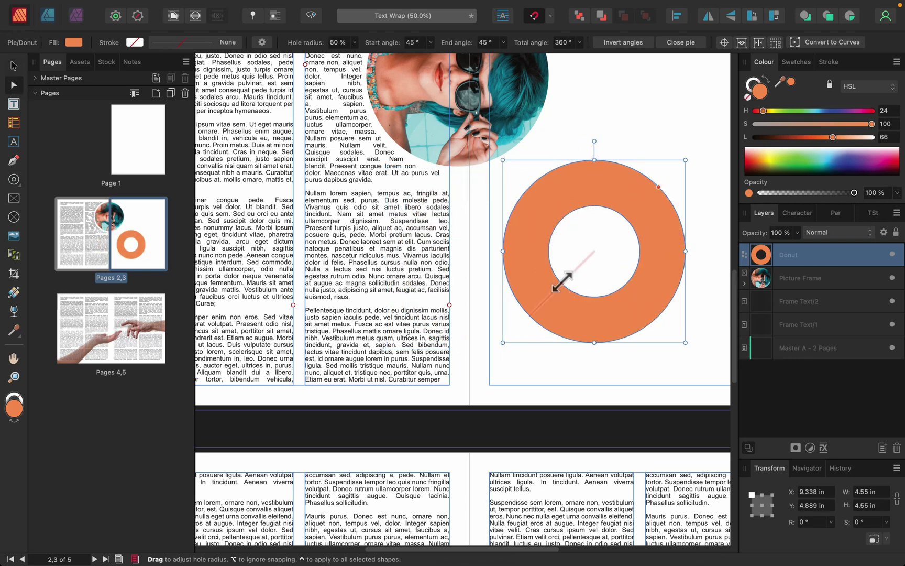
Enlarge the donut's hole radius to 75 % and move the donut over the text column and gutter at about X 6.225 in, Y 5.5 in
drag(562, 282, 541, 299)
click(639, 113)
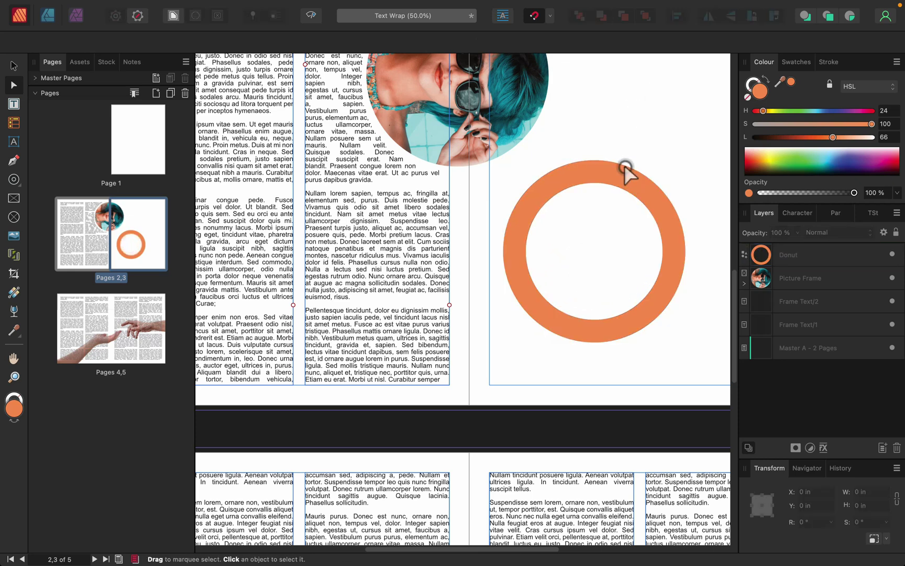
click(598, 173)
drag(569, 188, 494, 215)
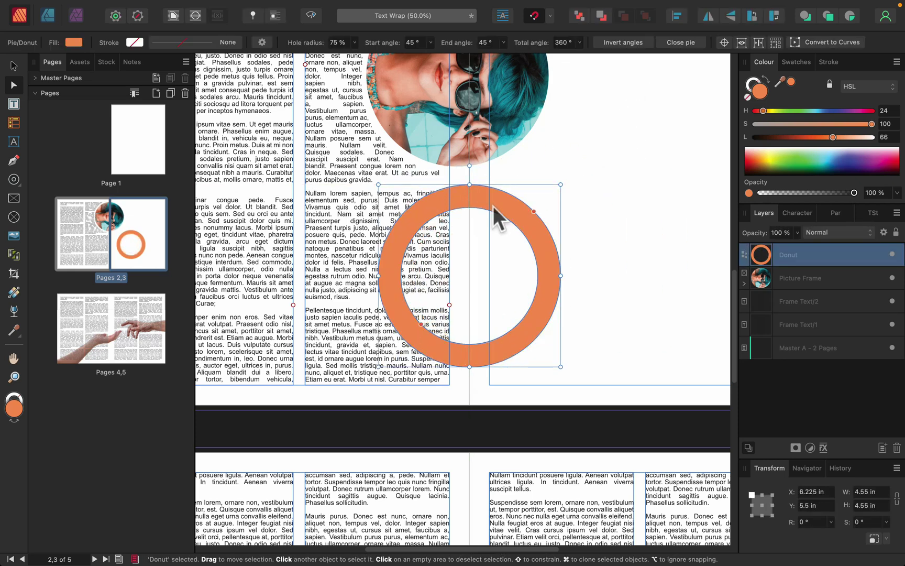
Preview the Jump and Square text wrap styles on the donut and apply the Tight style
click(172, 16)
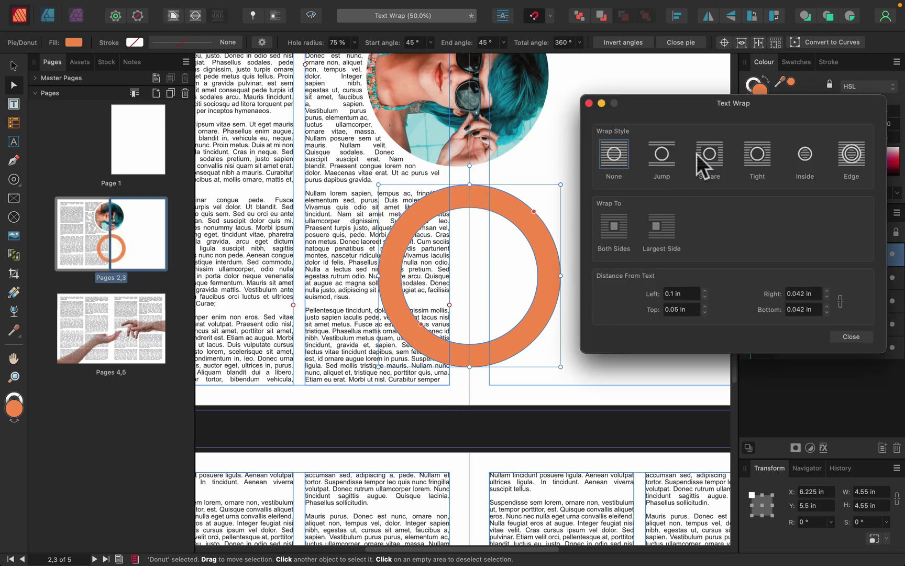
click(665, 156)
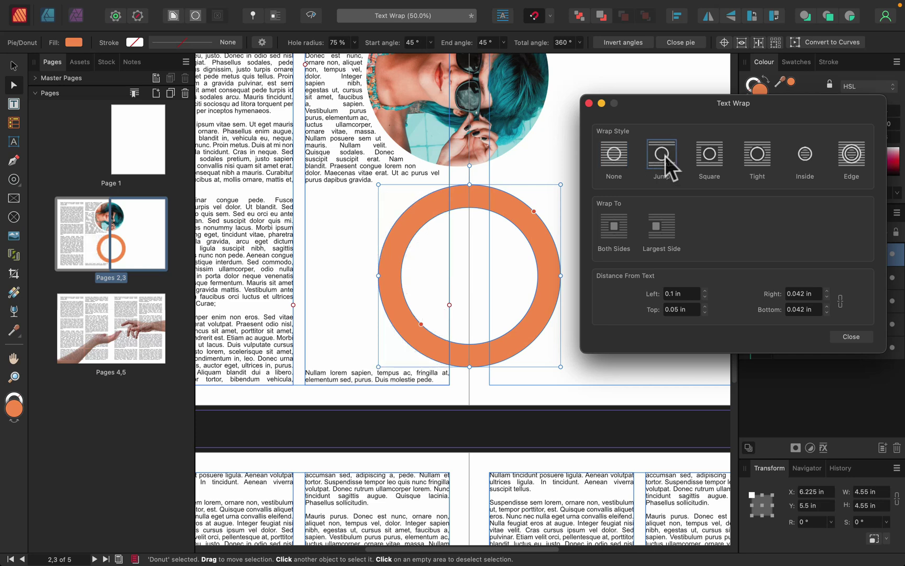
click(712, 158)
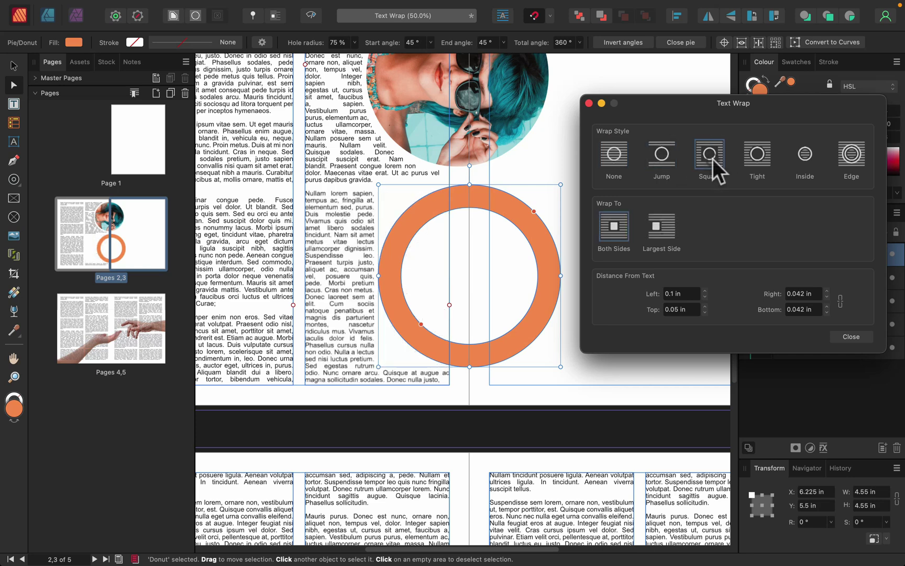
click(760, 158)
Move the donut to about X 4.45 in, Y 6.998 in, and enlarge it proportionally to about 6.643 in
drag(545, 236, 523, 233)
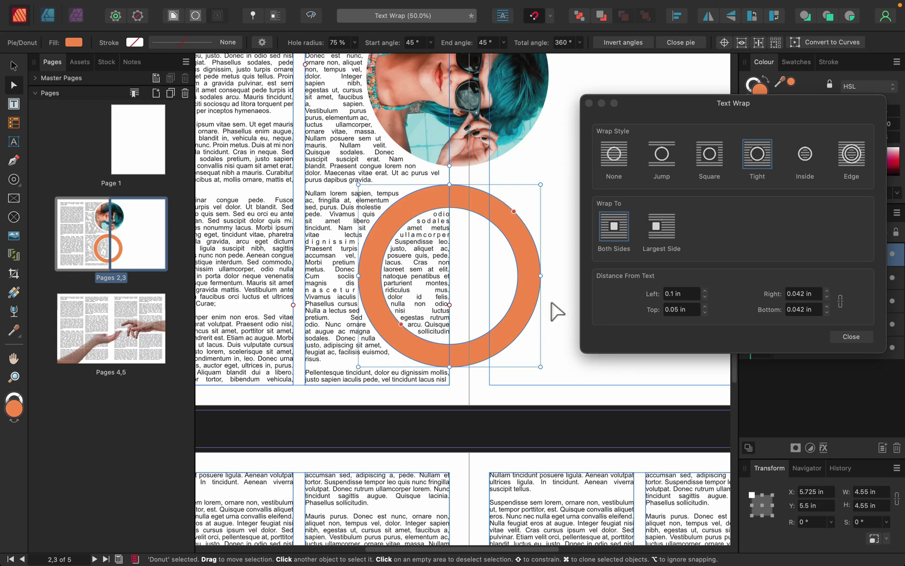
drag(513, 237, 475, 297)
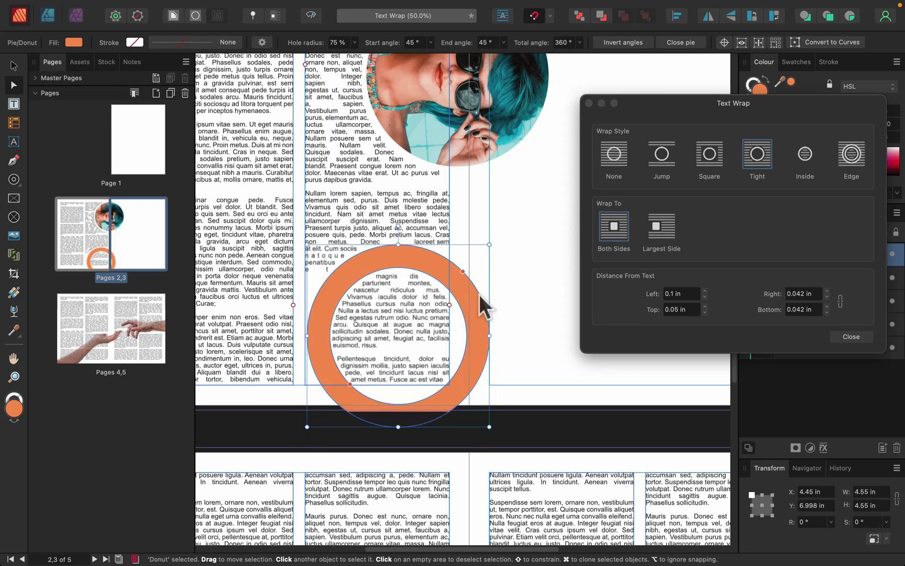
drag(489, 245, 577, 169)
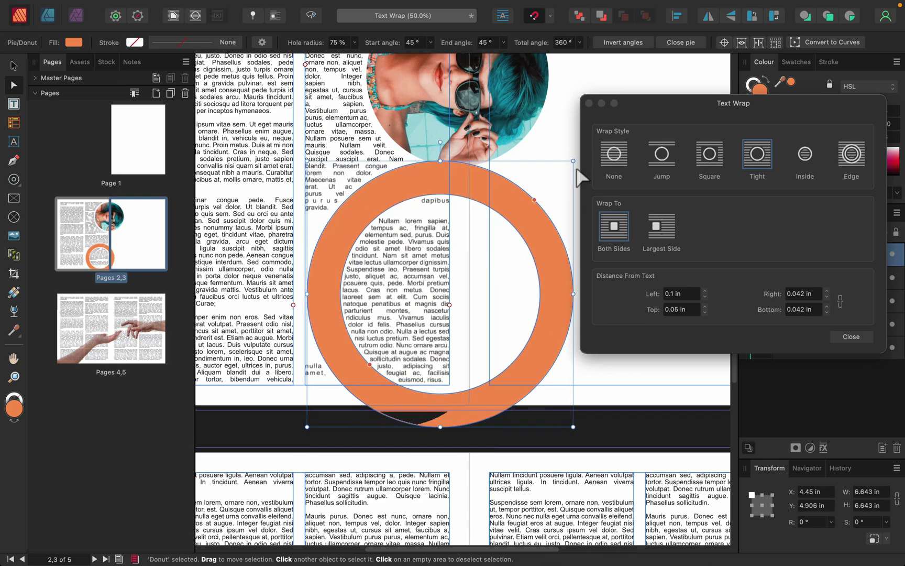
Move the donut up around the circular picture and place it beneath the picture frame in the layer order
drag(533, 245, 506, 110)
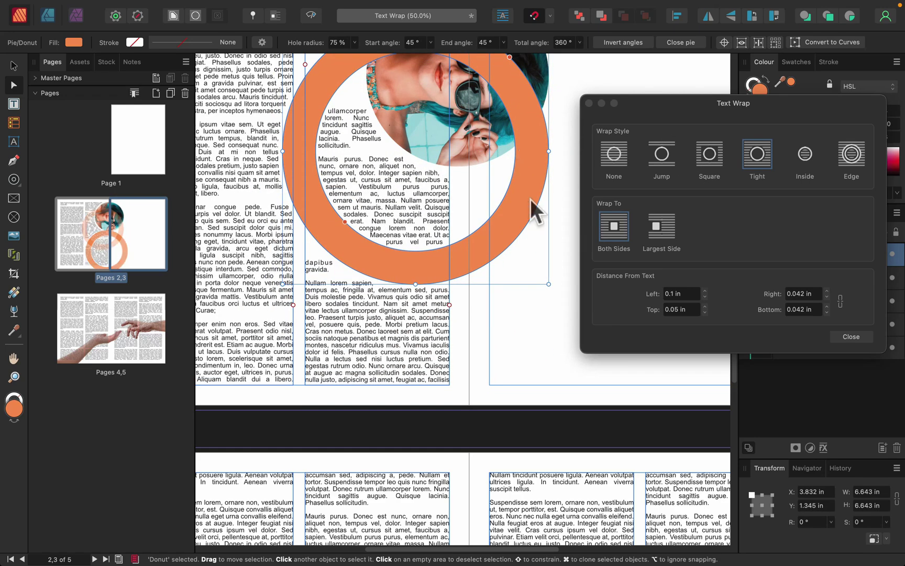
scroll(481, 264, up, 3)
drag(481, 264, 523, 154)
click(848, 337)
drag(818, 252, 815, 287)
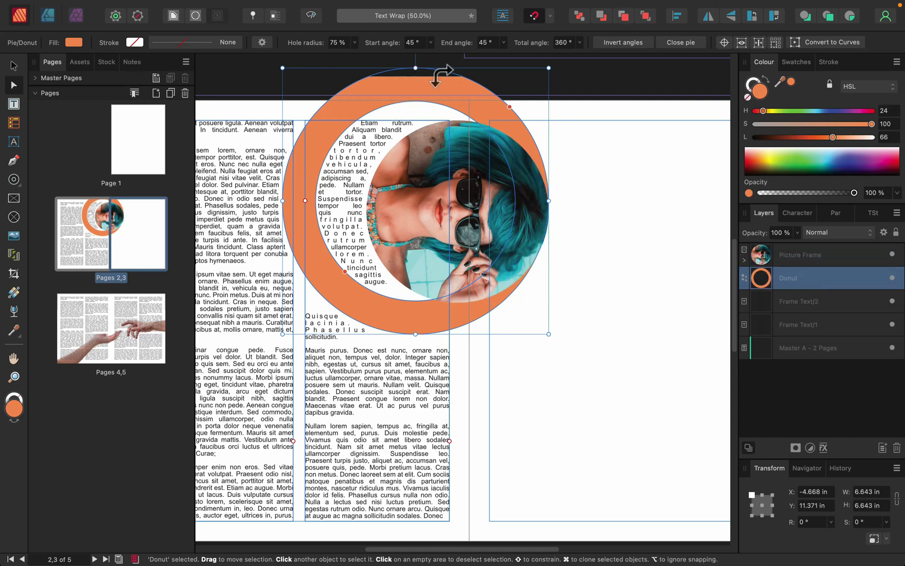
Widen the donut's hole radius to 84 % and enlarge the whole donut to about 6.966 in
drag(460, 86, 449, 140)
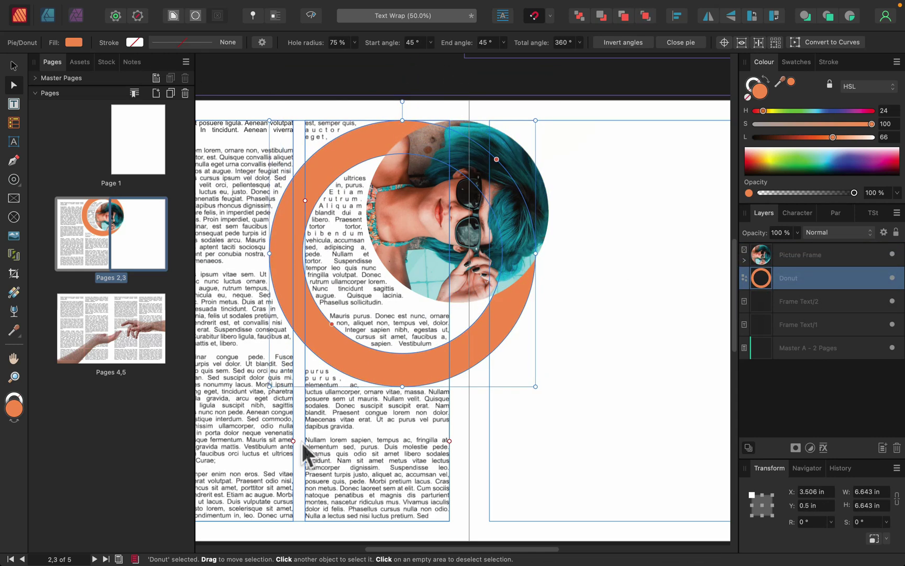
drag(332, 324, 324, 333)
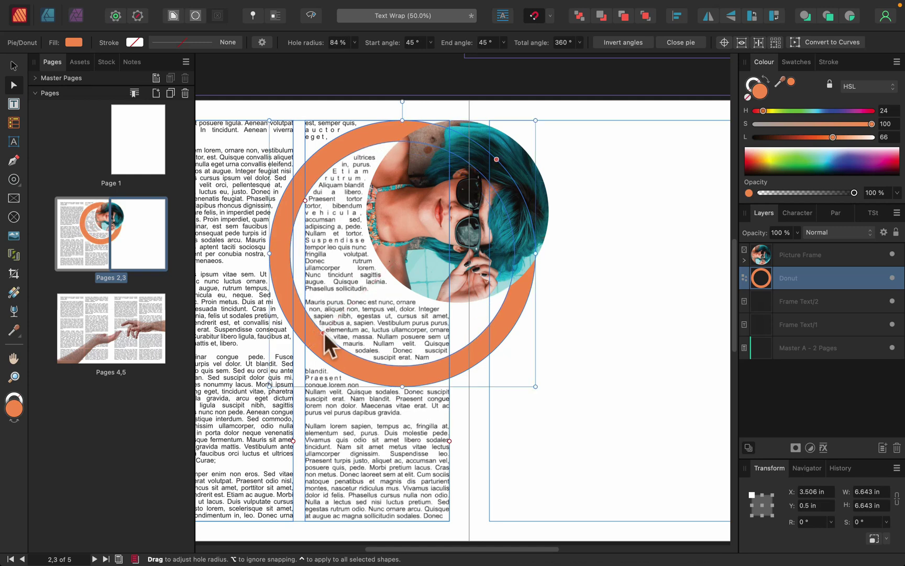
drag(270, 389, 260, 378)
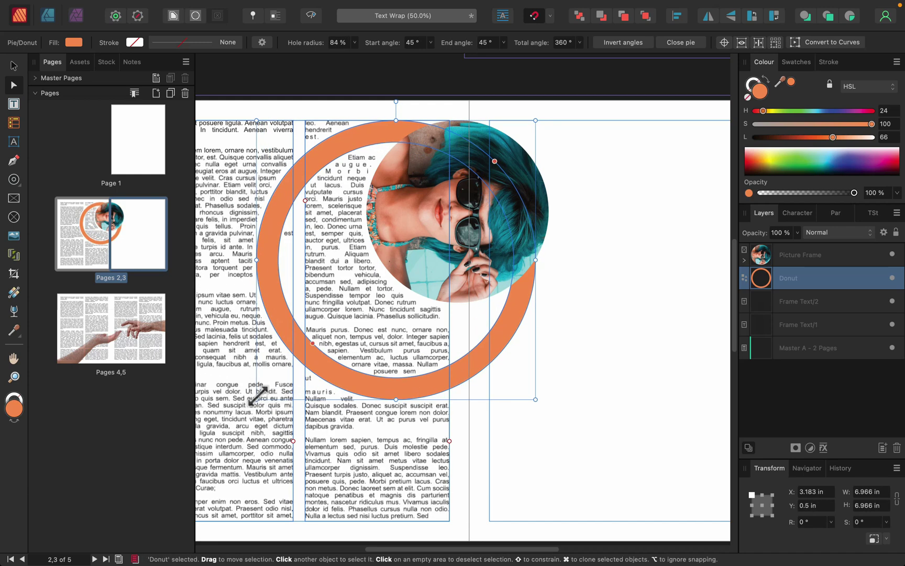
Move the donut to about X 3.254 in, Y 0.253 in, and align the circular picture frame with its edge at about X 5.67 in, Y 0.5 in
click(509, 324)
drag(512, 305, 511, 314)
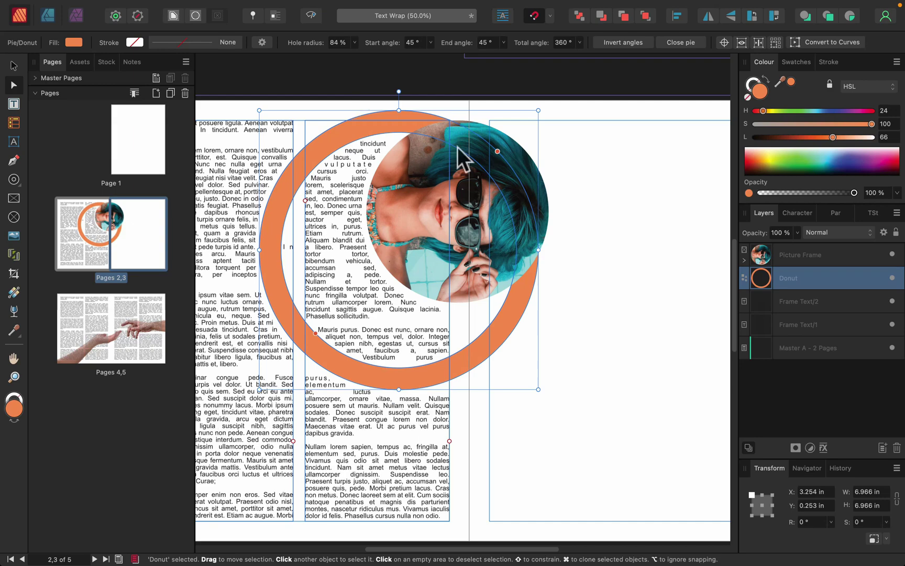
click(462, 247)
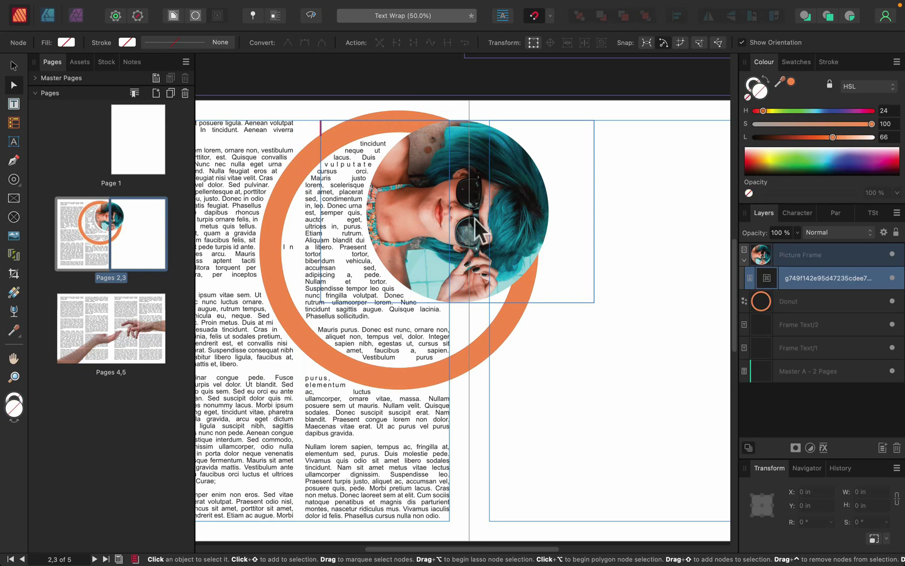
click(851, 255)
mouse_move(527, 196)
mouse_down()
mouse_move(433, 281)
mouse_move(378, 144)
mouse_move(555, 200)
mouse_move(515, 195)
mouse_up()
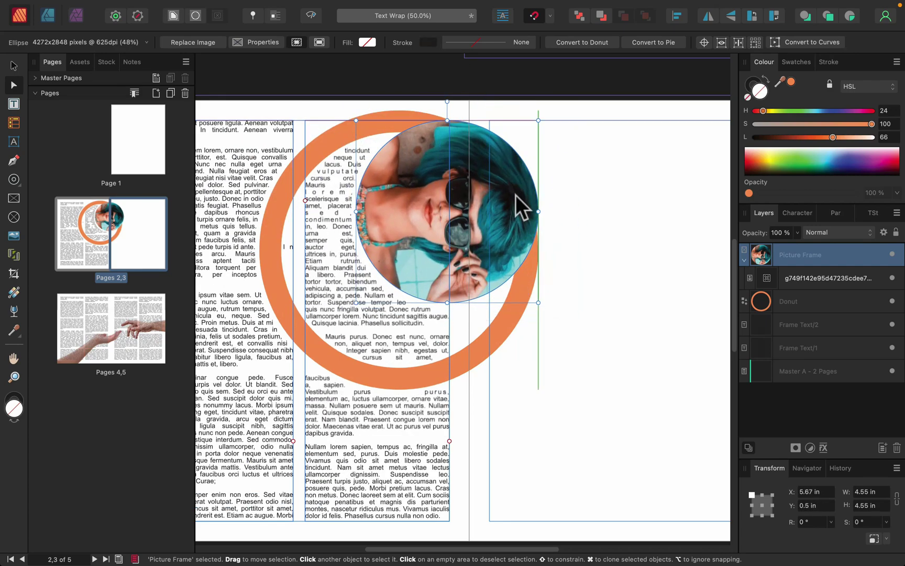
click(604, 208)
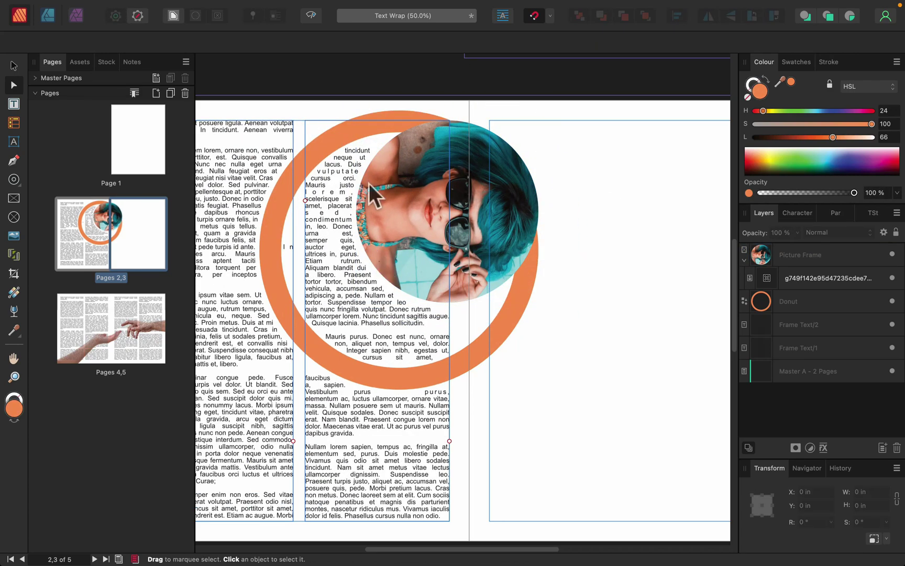
Scale the hands photo on pages 4,5 down to about 13.291 × 6.583 in and place it above the text frames in the layer order
key(space)
drag(363, 333, 470, 337)
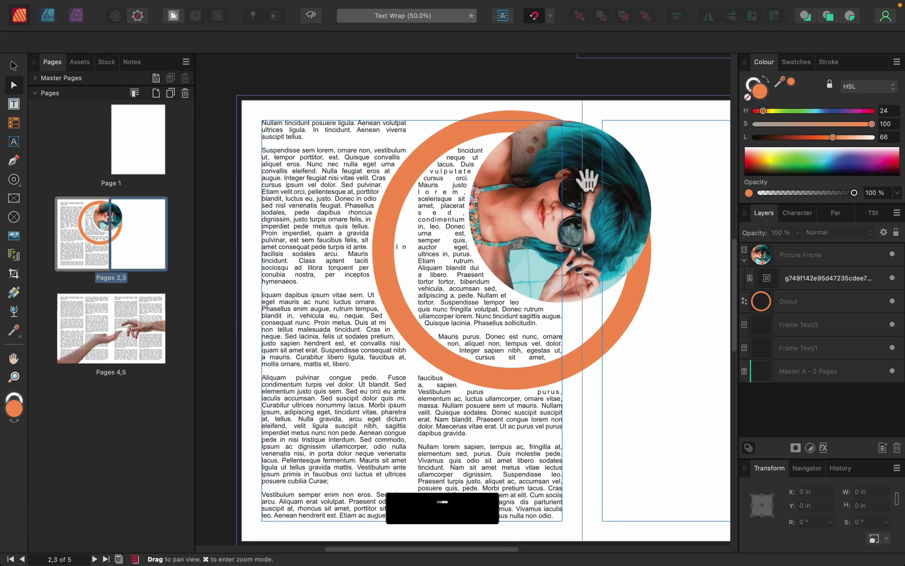
drag(575, 419, 542, 380)
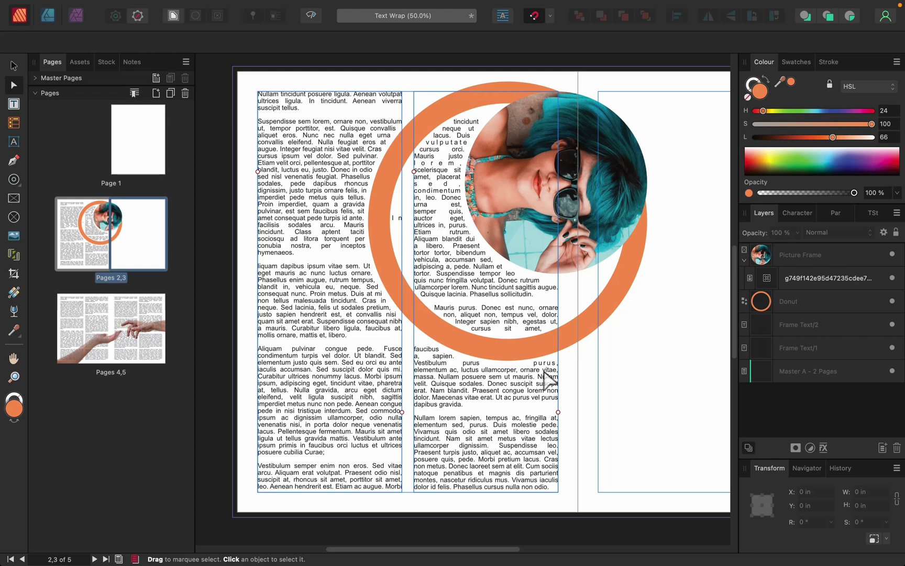
scroll(607, 314, down, 10)
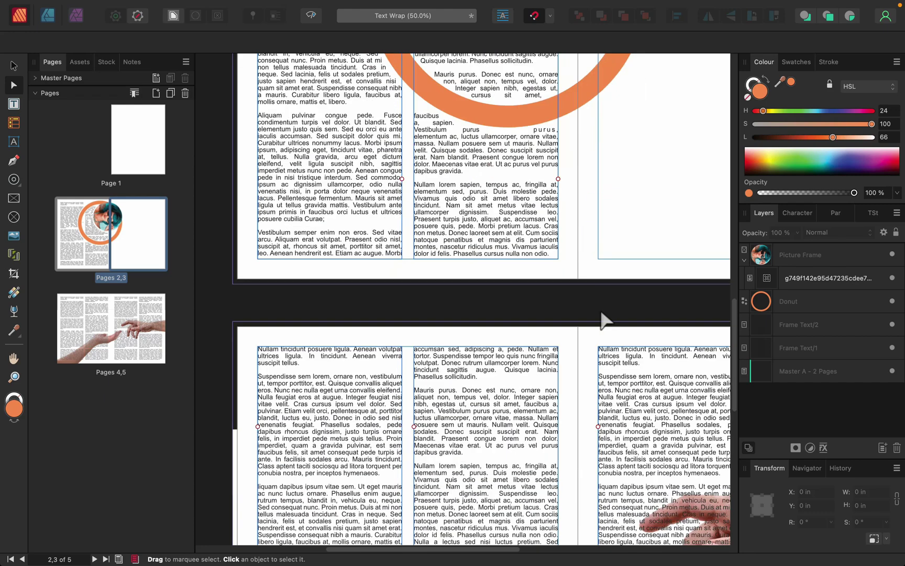
scroll(471, 215, down, 6)
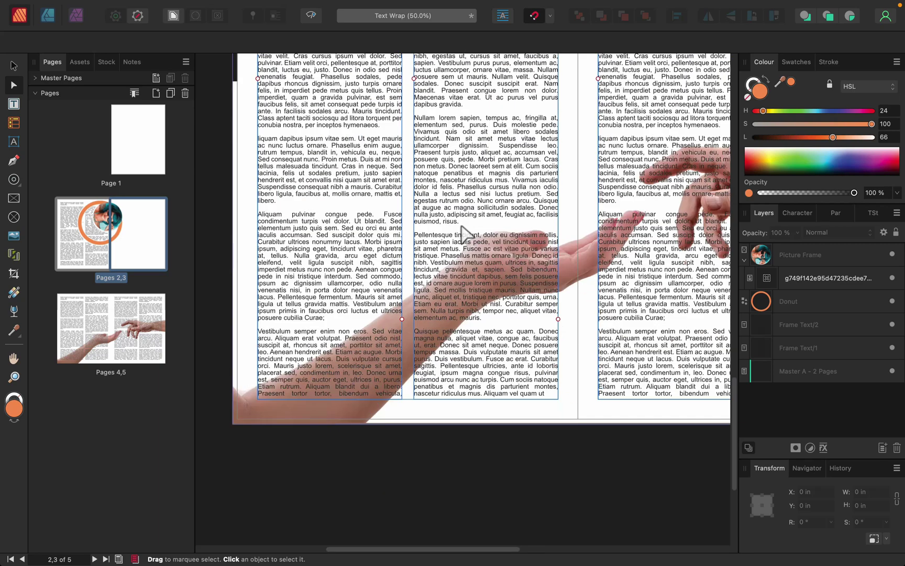
scroll(461, 236, up, 3)
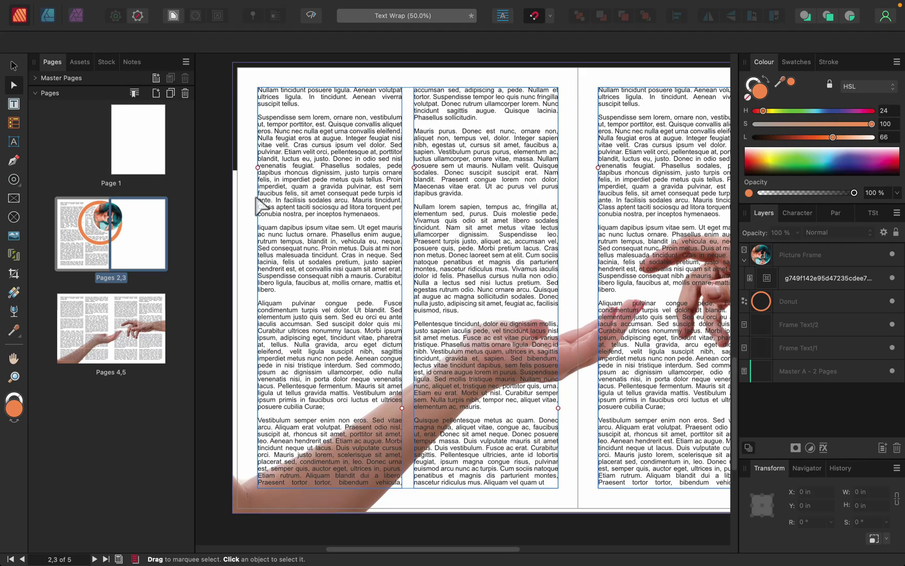
click(232, 194)
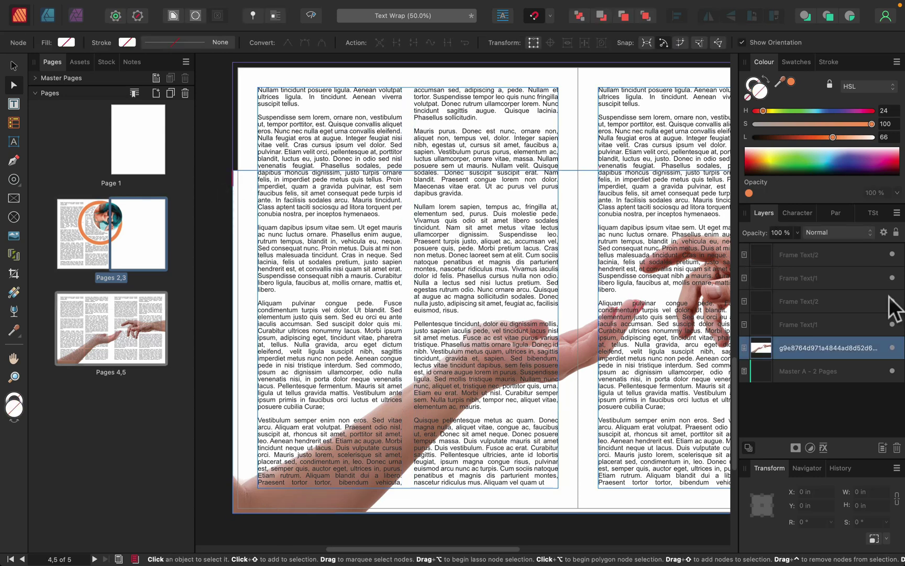
scroll(266, 440, down, 3)
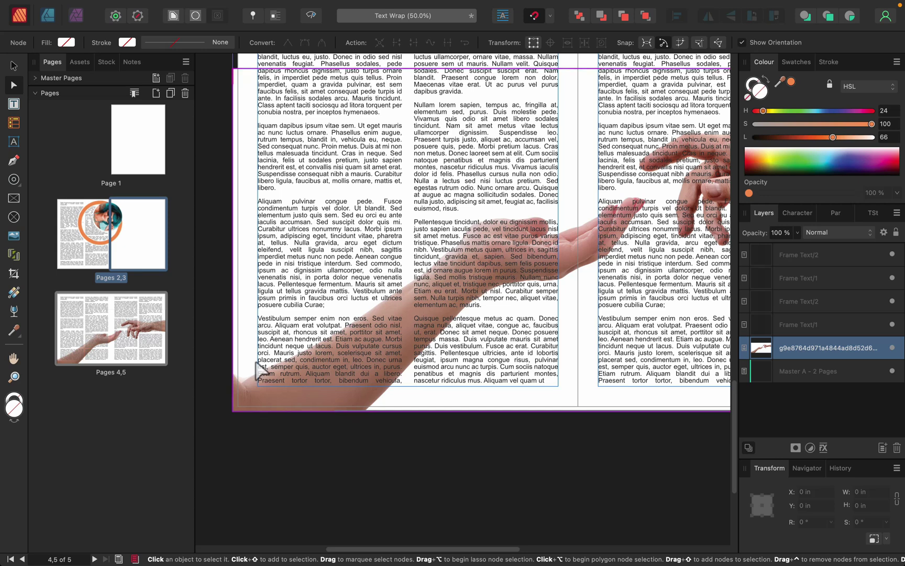
click(14, 66)
drag(233, 412, 427, 380)
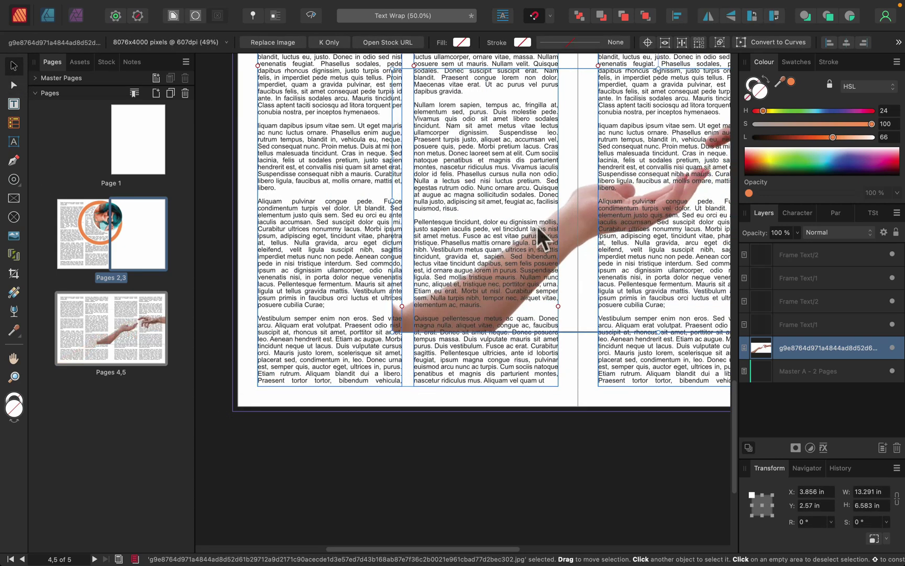
drag(864, 341, 855, 249)
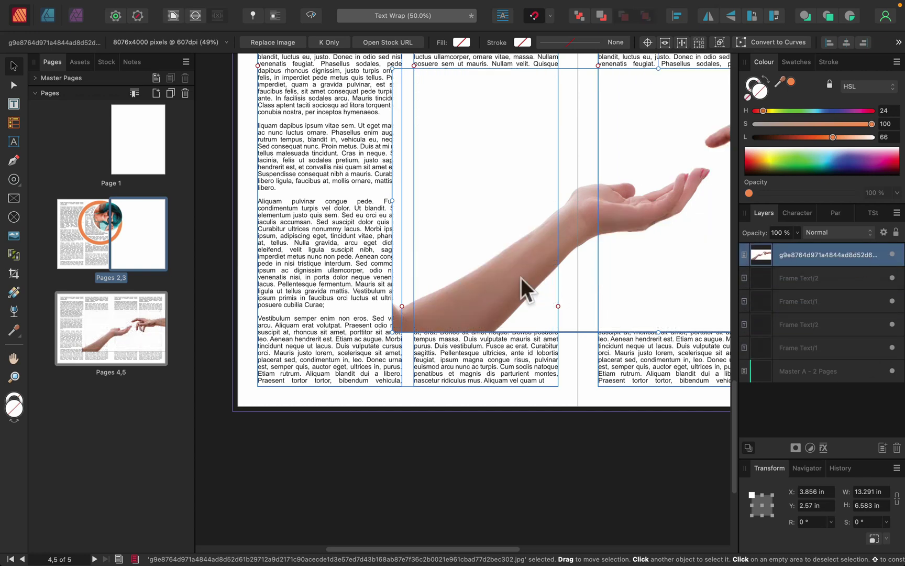
Scale the hands photo down to about 9.673 × 4.791 in and move it to about X 7.452 in, Y 2.434 in
drag(542, 256, 418, 329)
drag(688, 321, 606, 295)
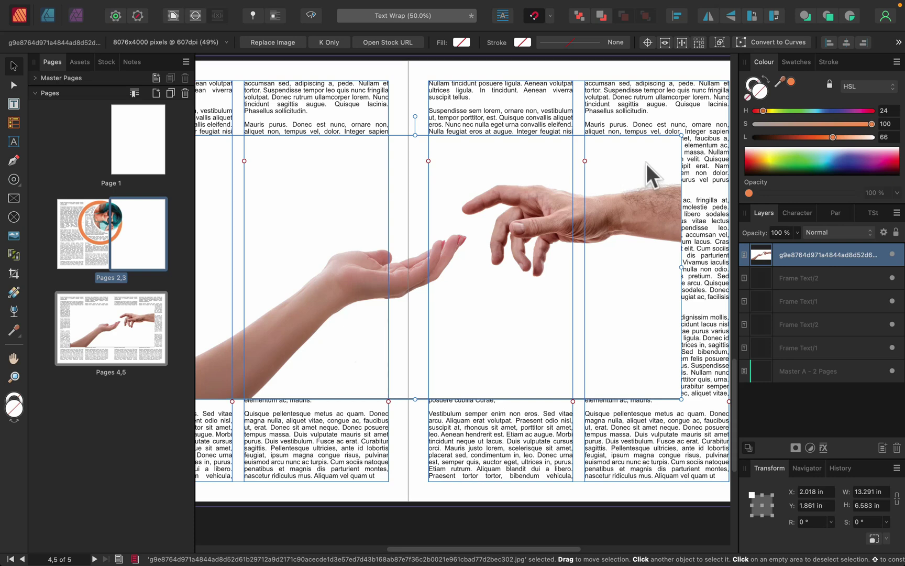
drag(680, 398, 400, 287)
drag(240, 195, 459, 217)
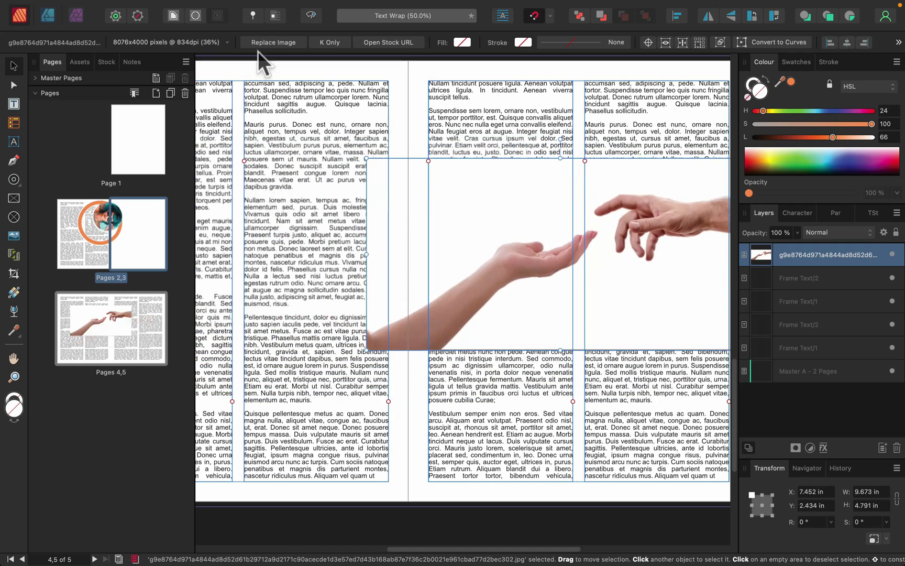
Apply the Tight text wrap style to the hands photo and move it across the gutter to about X 5.213 in, Y 3.546 in
click(172, 15)
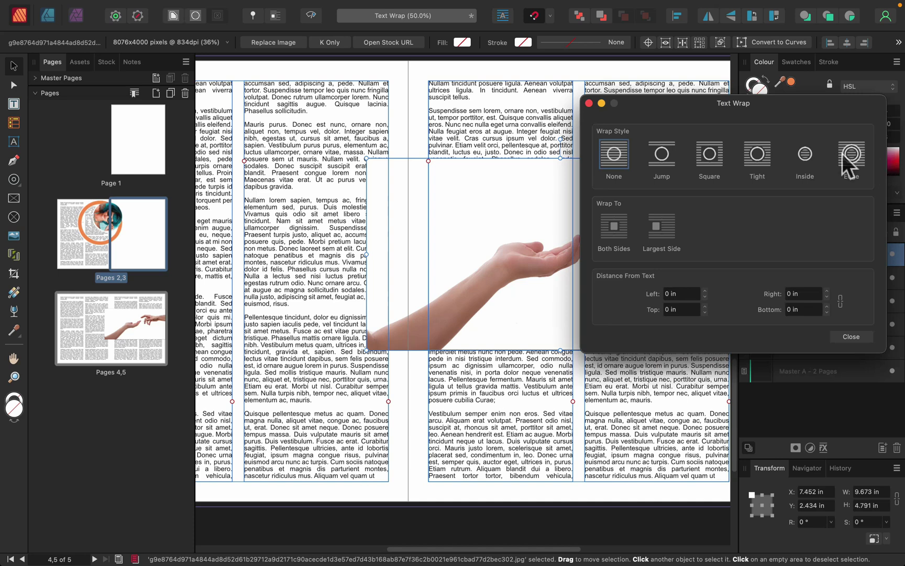
click(757, 153)
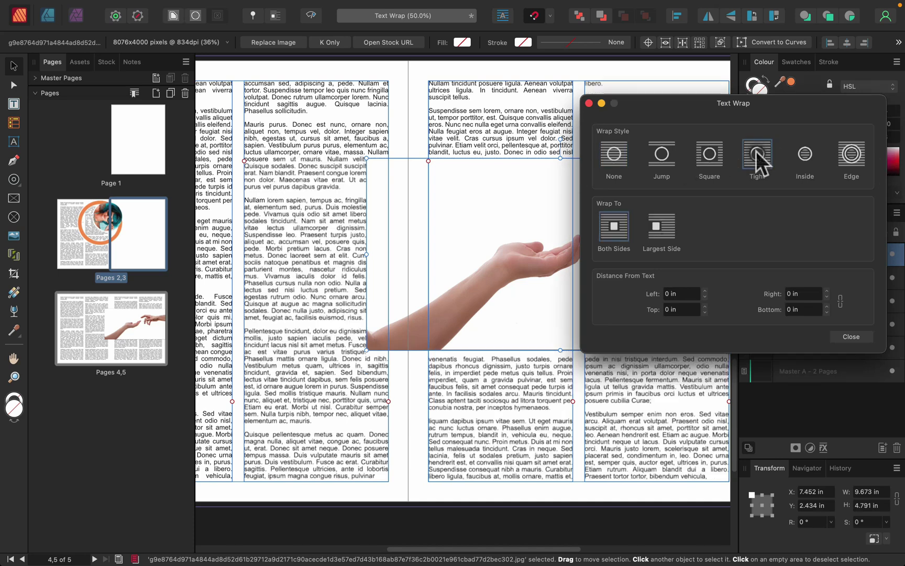
click(852, 337)
drag(634, 265, 533, 312)
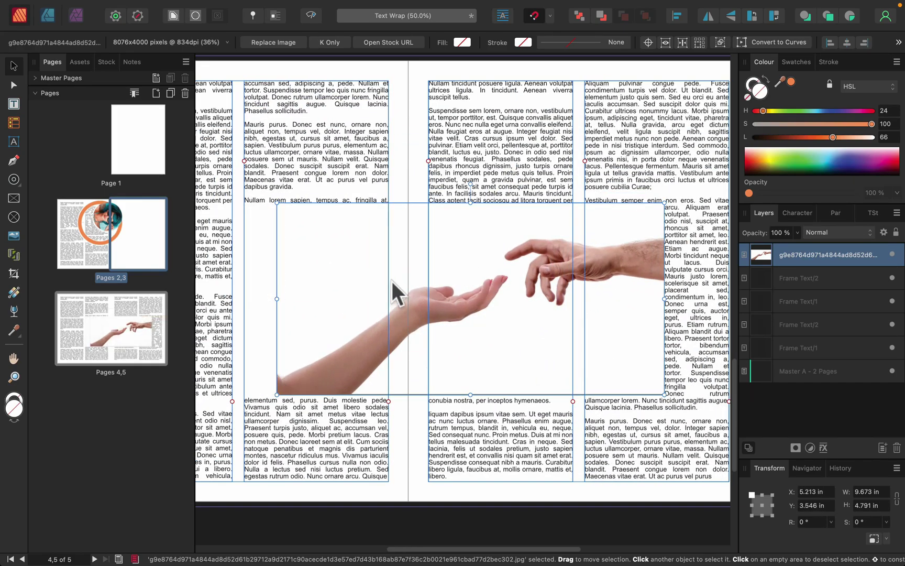
Move the hands photo up across the text columns to about X 5.335 in, Y 1.973 in
drag(573, 331, 596, 253)
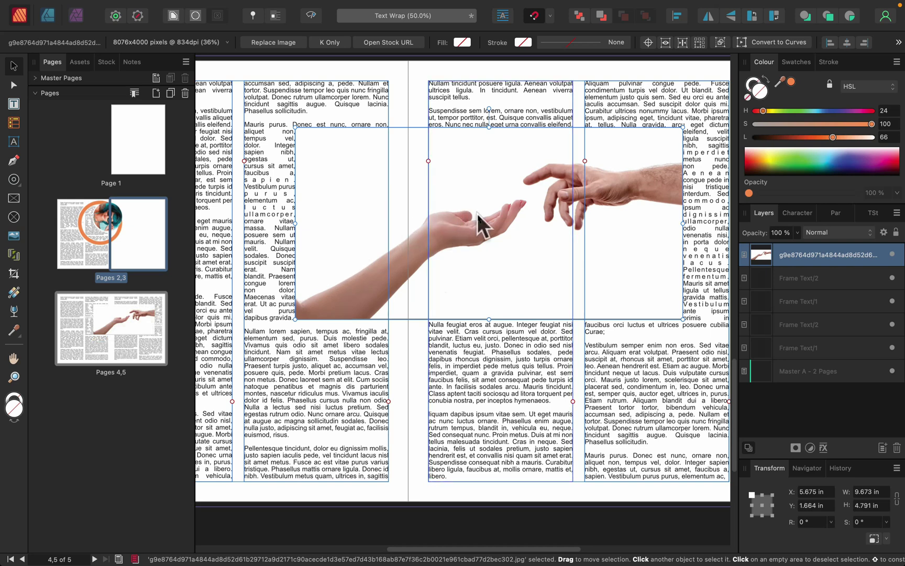
drag(502, 215, 503, 240)
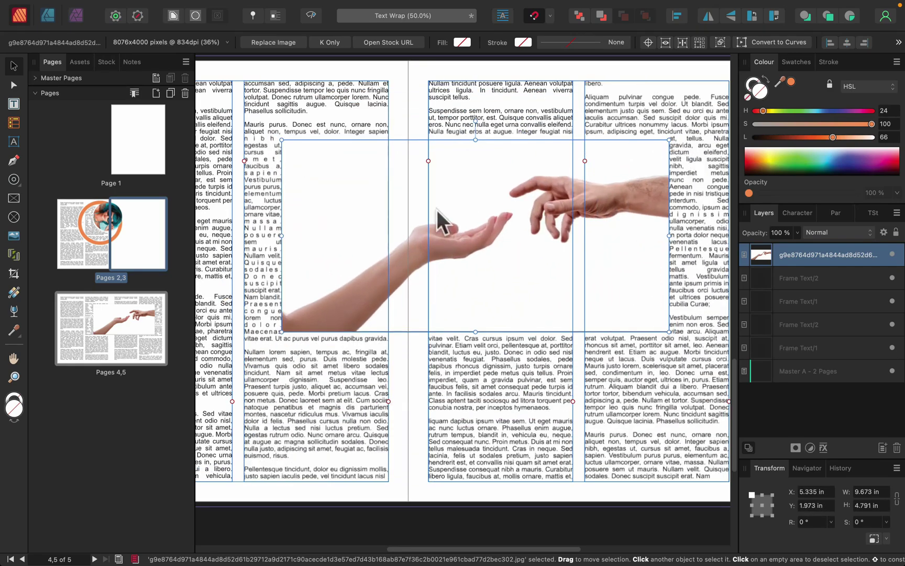
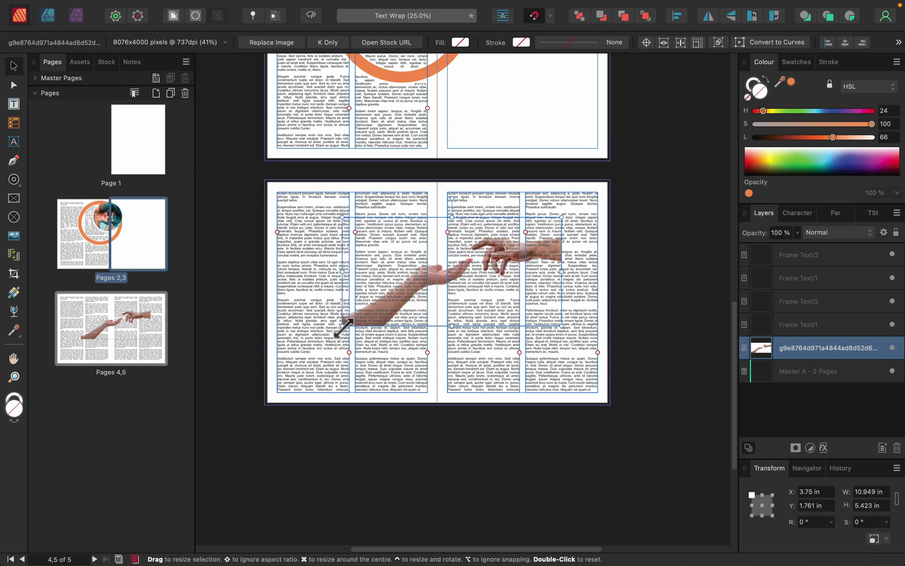
Enlarge the hands photo on pages 4,5 until it reaches the spread's lower-left bleed corner and right bleed edge, and deselect it
drag(343, 324, 272, 397)
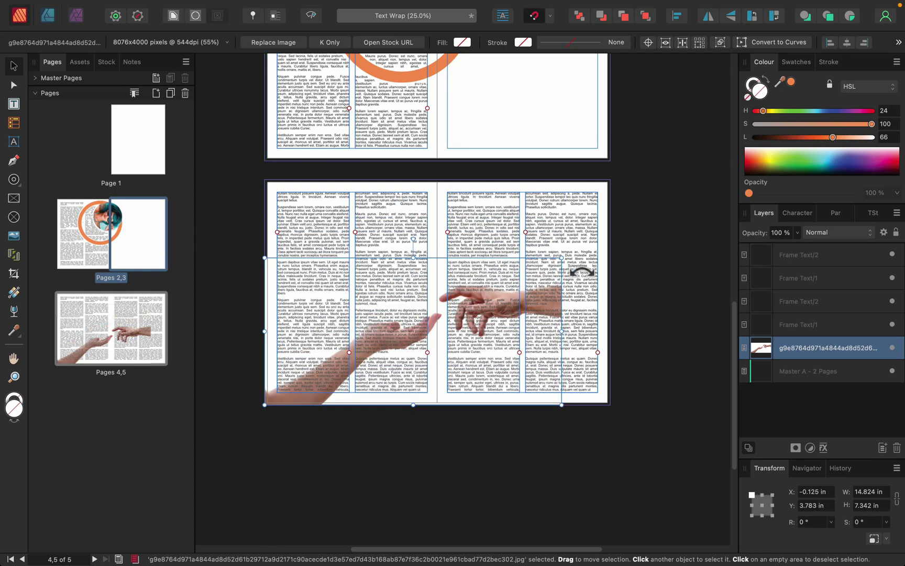
drag(560, 259, 602, 223)
click(655, 217)
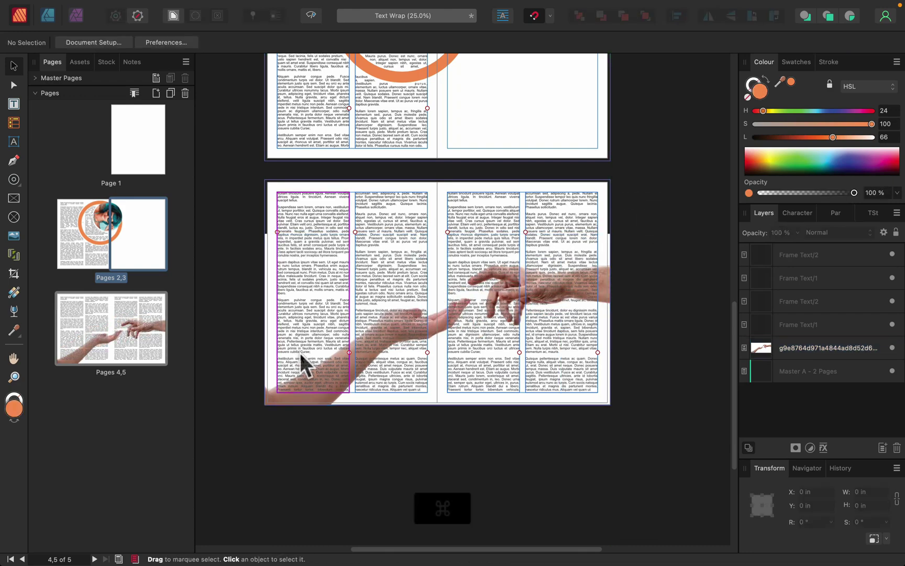
Start a Pen curve beyond the spread's left edge and trace loosely above the left arm and palm up to the right hand's fingertips
key(super+plus)
key(space)
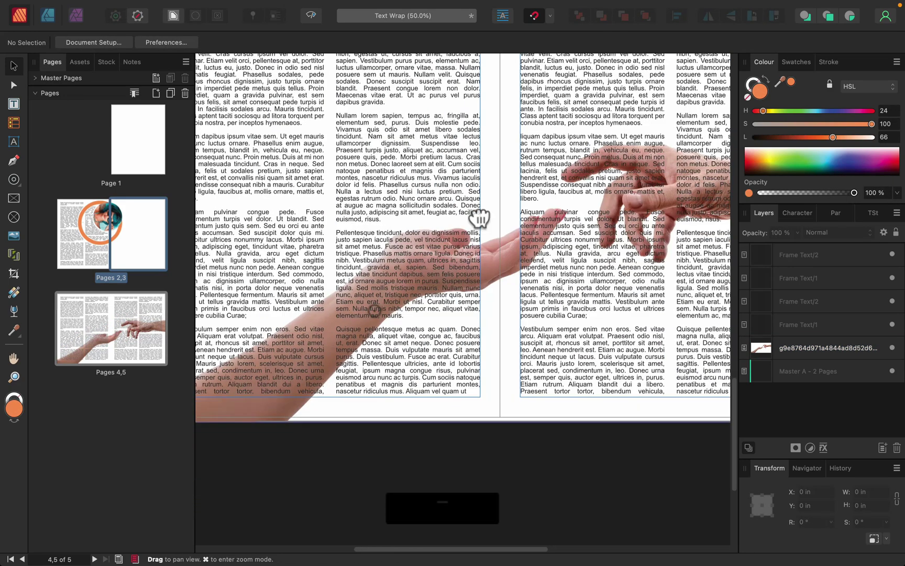
scroll(479, 218, down, 3)
scroll(479, 219, right, 5)
drag(569, 243, 540, 249)
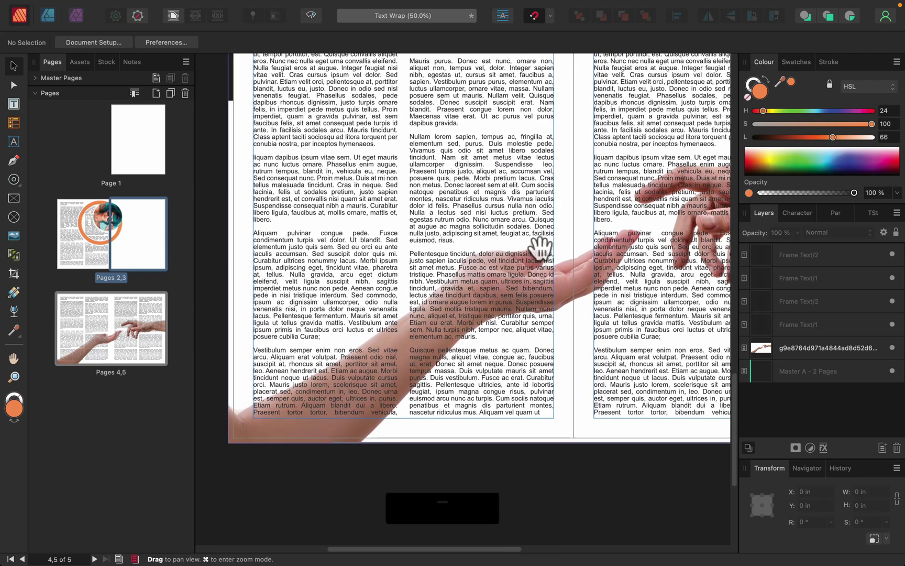
click(14, 164)
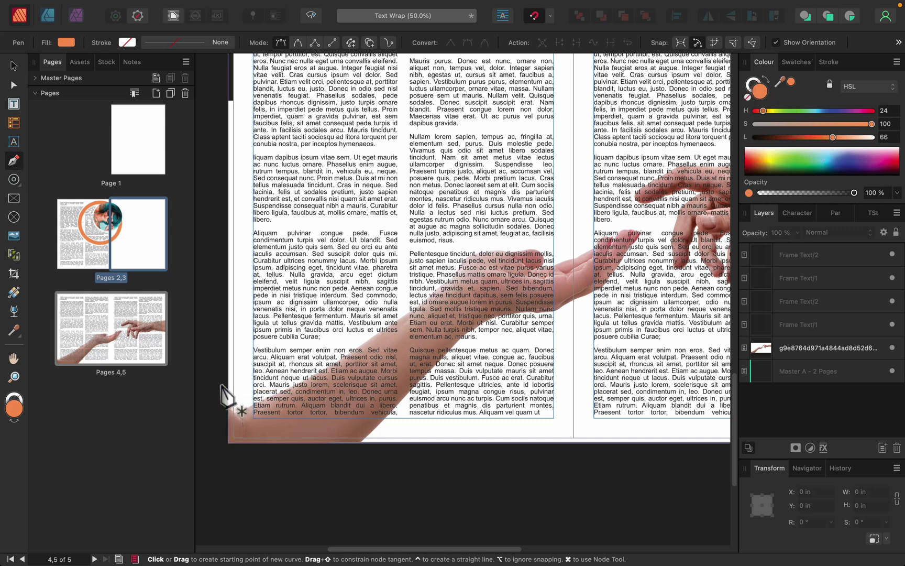
drag(222, 383, 289, 375)
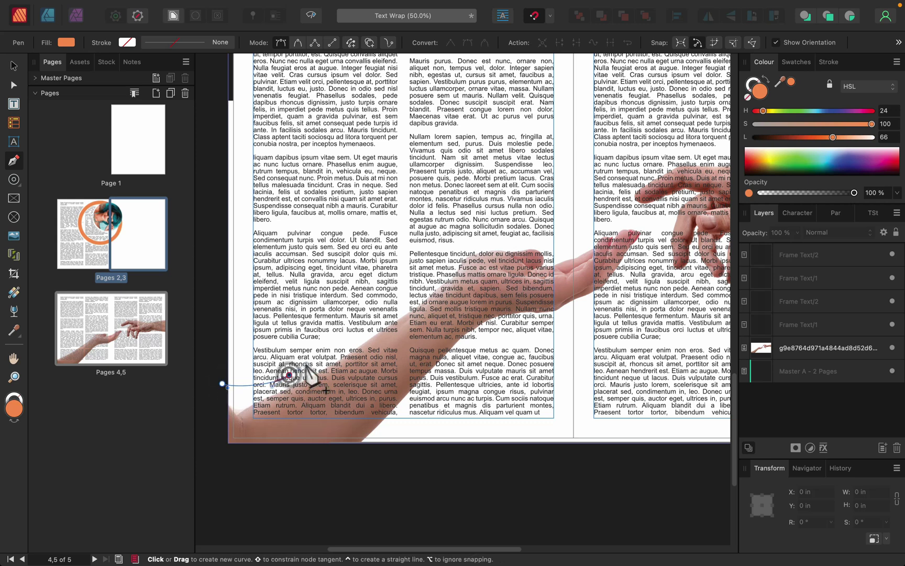
click(398, 304)
drag(501, 242, 537, 243)
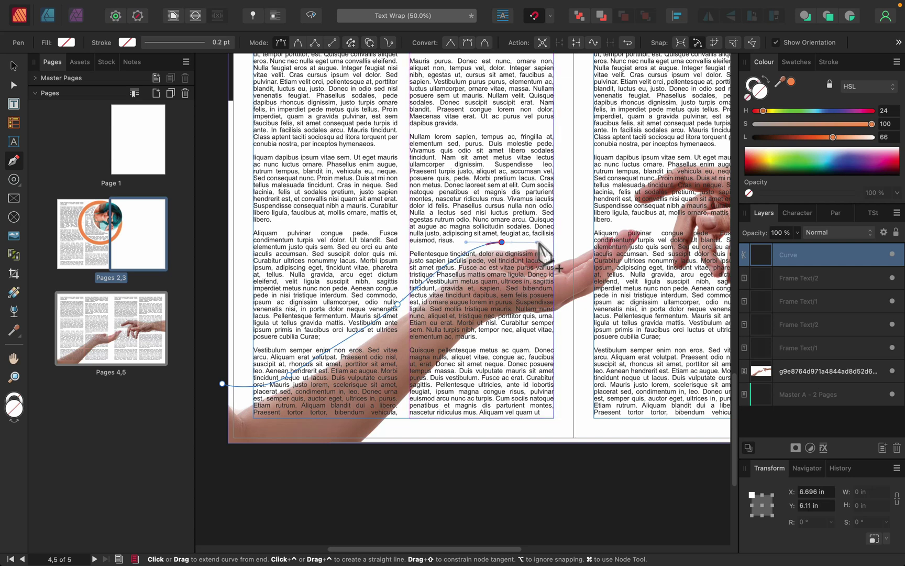
drag(574, 247, 592, 257)
drag(616, 218, 644, 166)
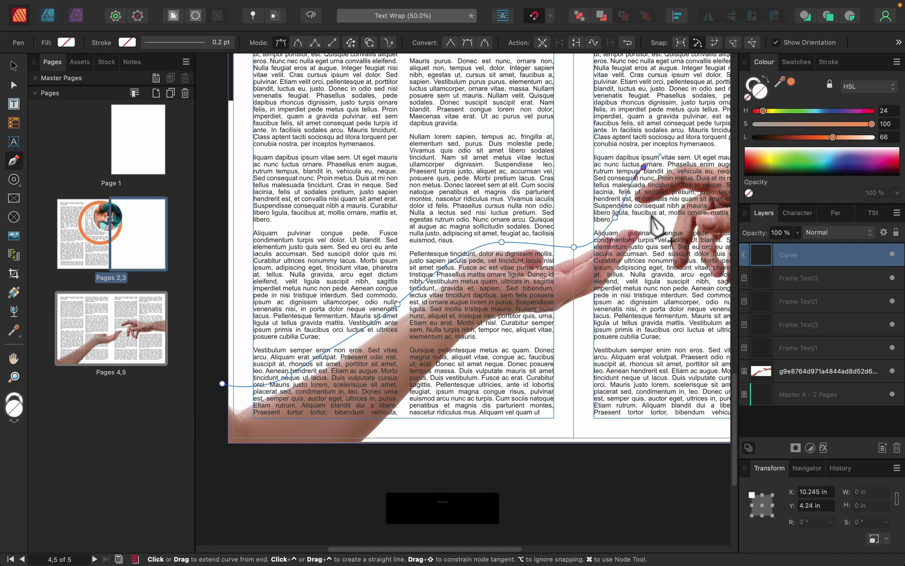
Continue the curve above the right hand and arm, around beyond the page's right edge, and back beneath the hands to the gutter
scroll(655, 225, right, 5)
scroll(654, 226, up, 2)
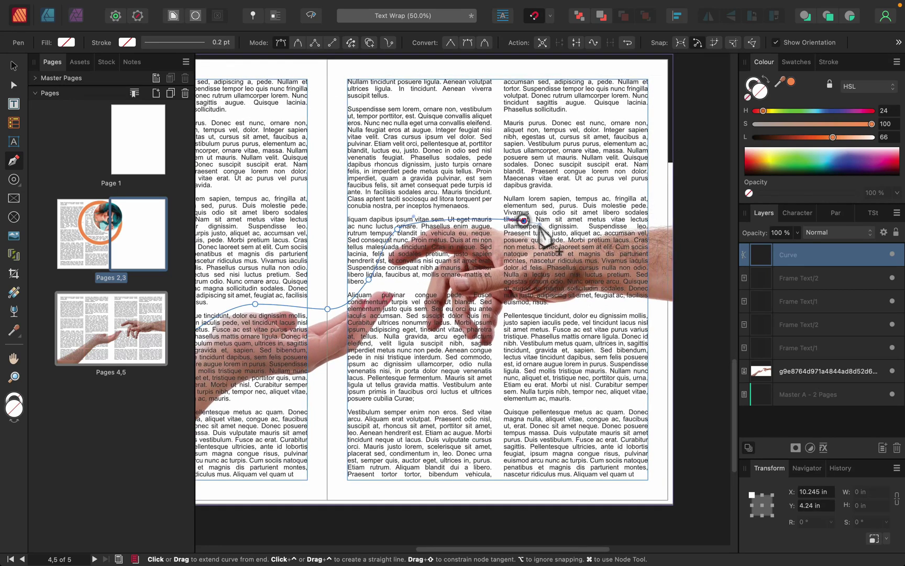
drag(662, 218, 679, 218)
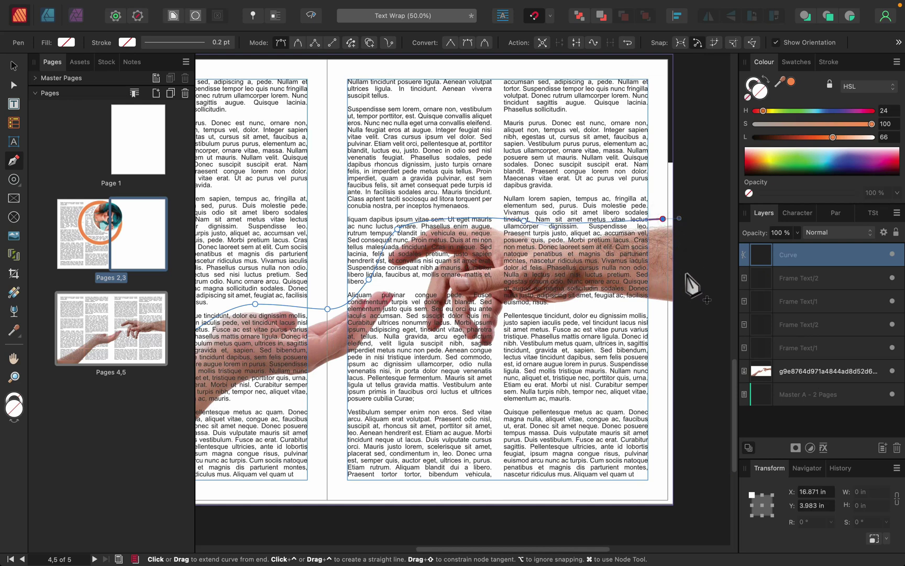
drag(687, 279, 638, 307)
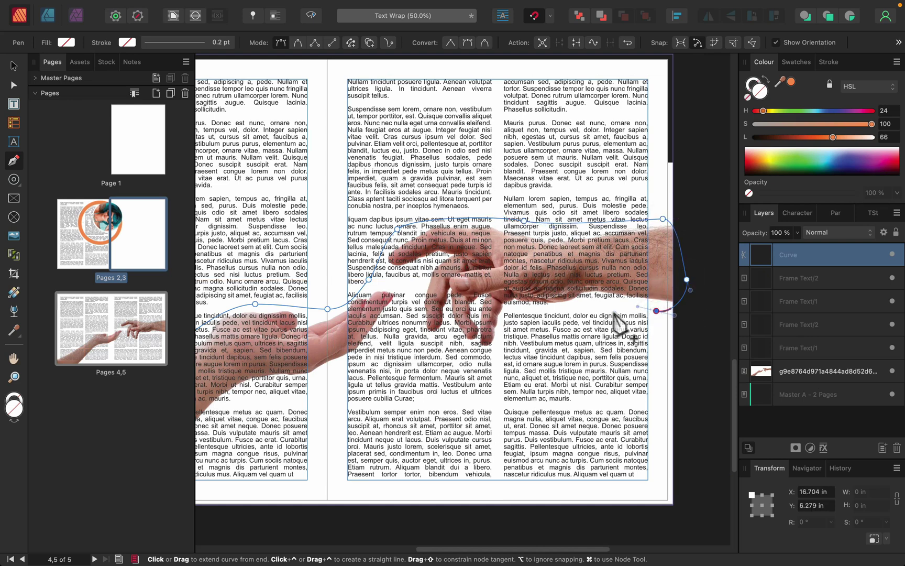
drag(538, 315, 521, 316)
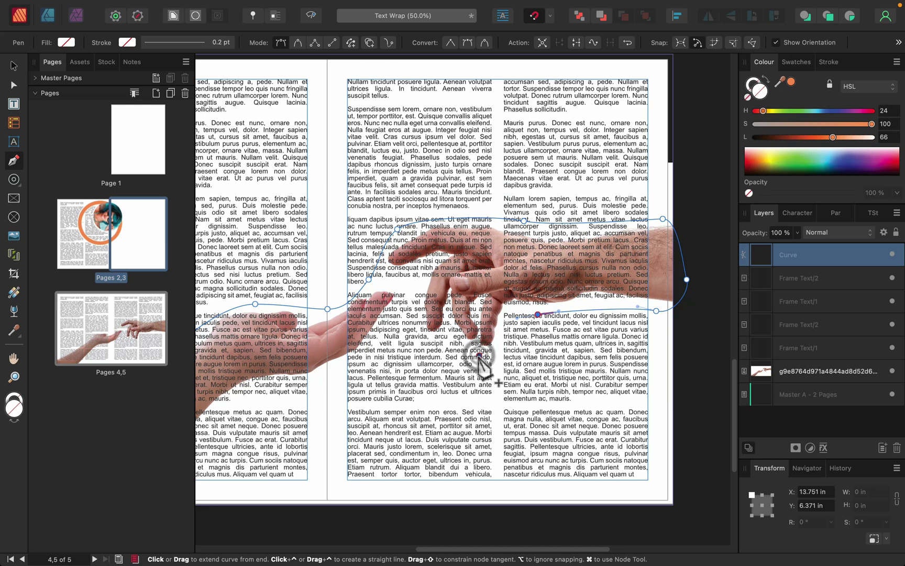
drag(479, 356, 396, 325)
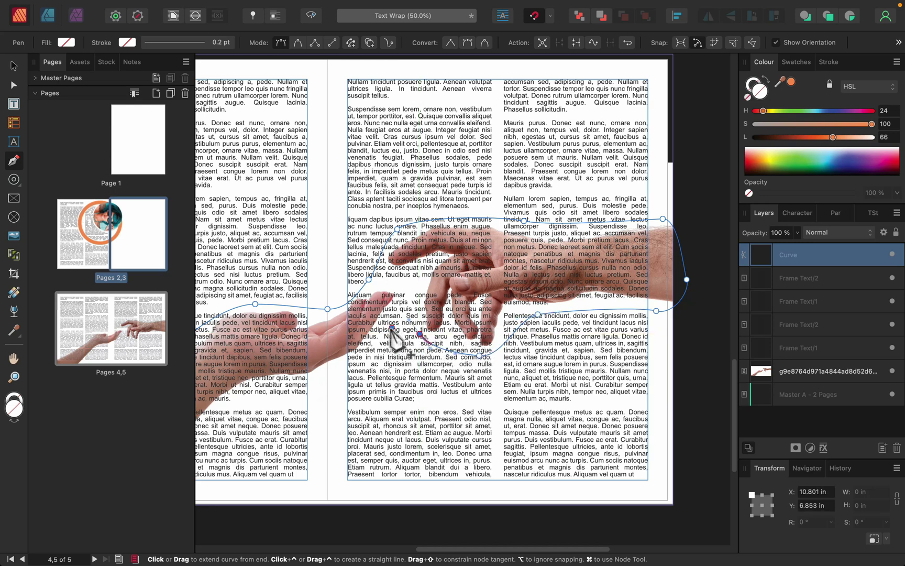
drag(335, 371, 321, 385)
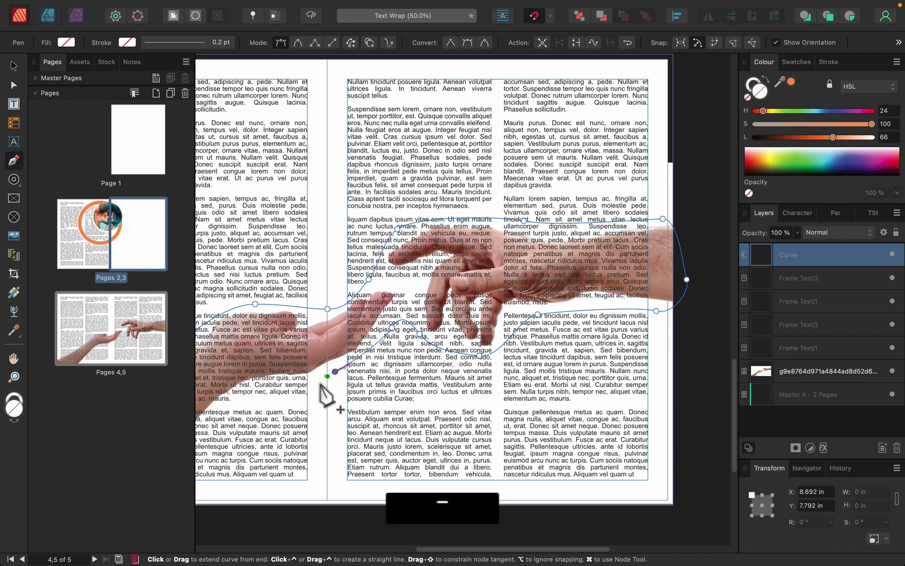
Continue the curve beneath the left arm and past the page's bottom and left edges, closing it at its starting node
scroll(581, 313, left, 8)
scroll(582, 313, down, 4)
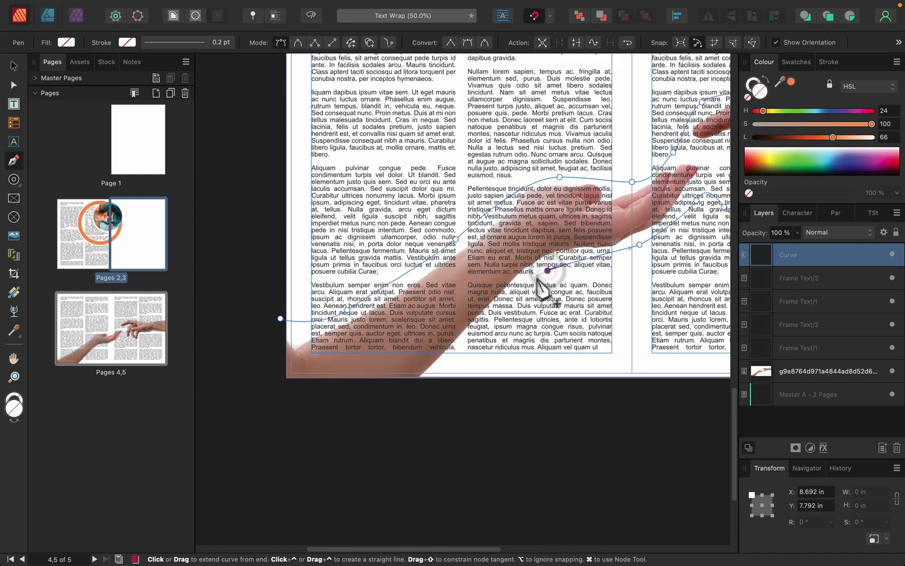
drag(489, 326, 481, 334)
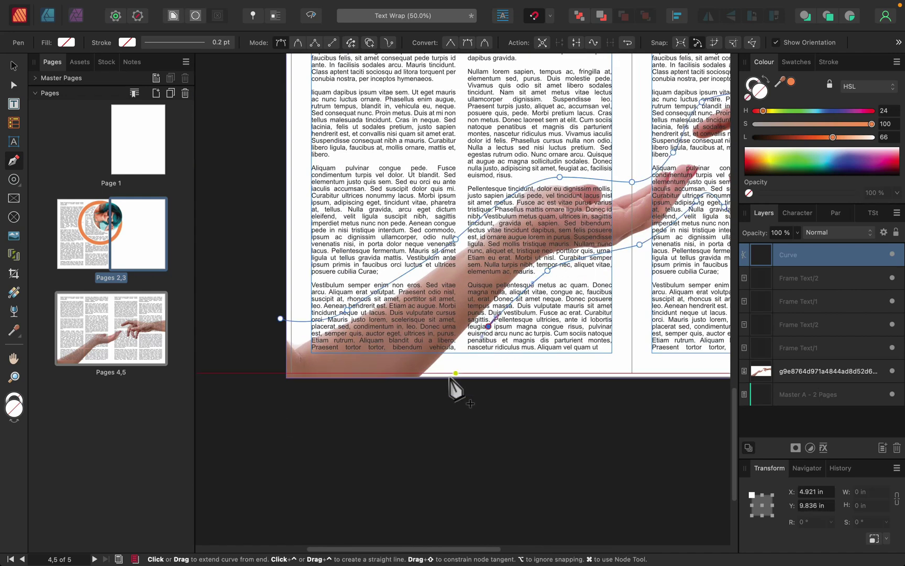
drag(440, 378, 436, 383)
drag(365, 394, 348, 392)
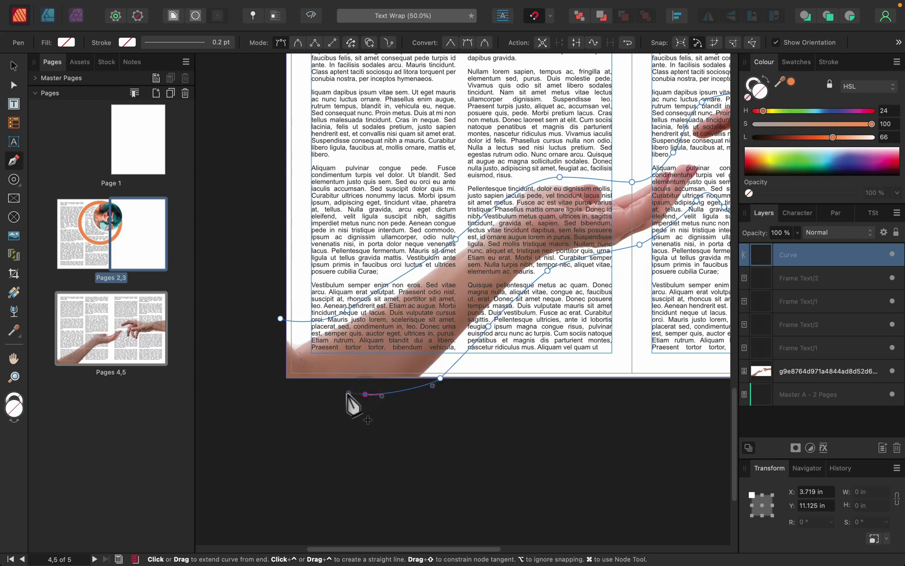
drag(269, 386, 264, 377)
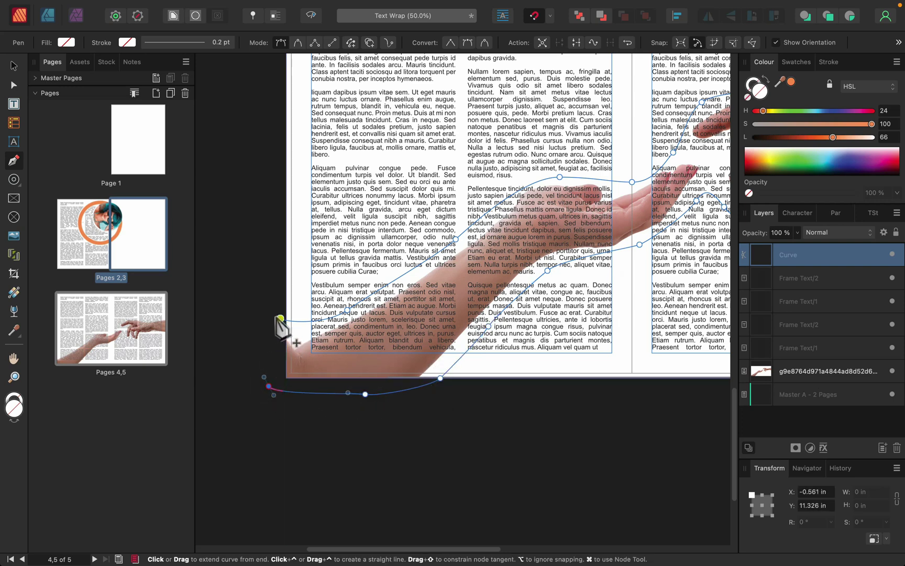
drag(280, 318, 286, 322)
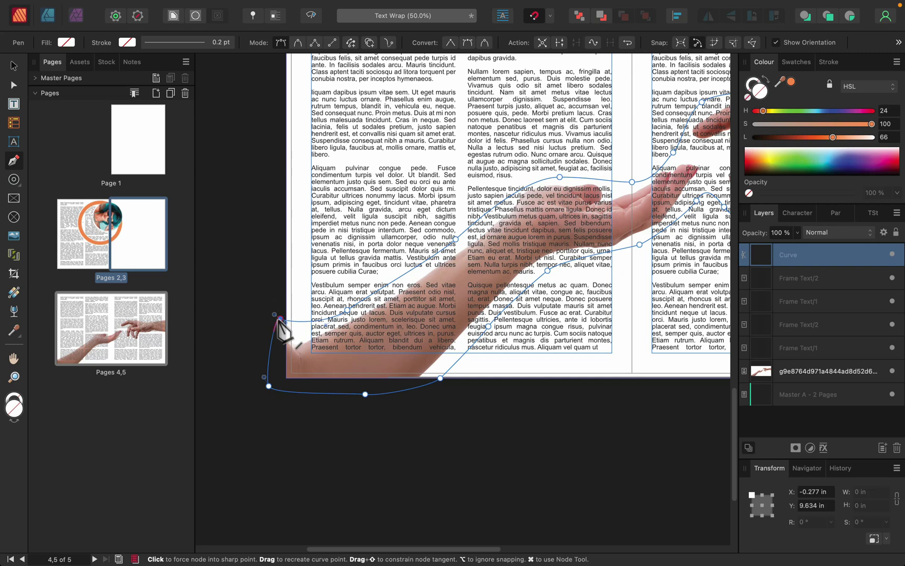
Fill the closed curve with the orange colour and deselect it
click(791, 81)
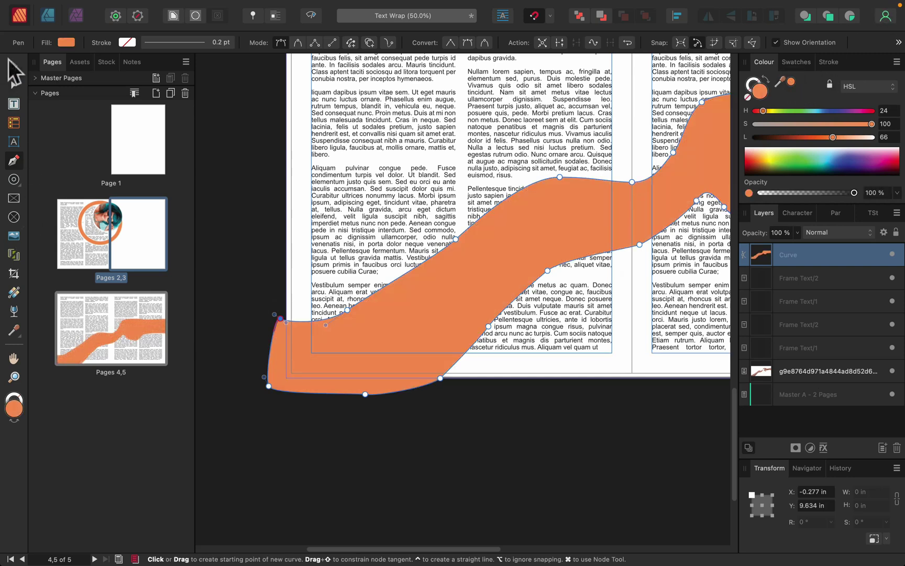
click(11, 64)
click(202, 198)
drag(544, 202, 575, 310)
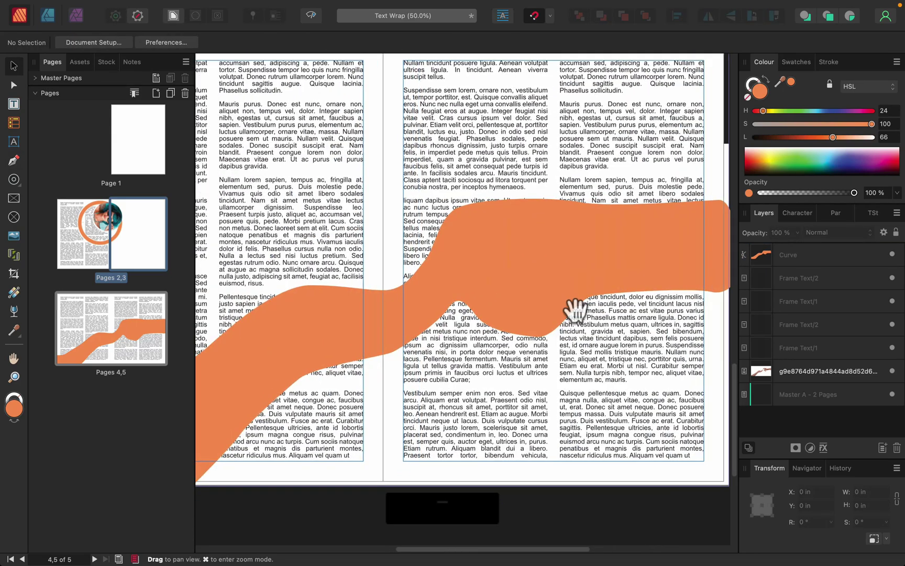
drag(495, 349, 592, 233)
Apply the Tight text wrap style to the curve around the hands, remove its fill and deselect it
click(590, 200)
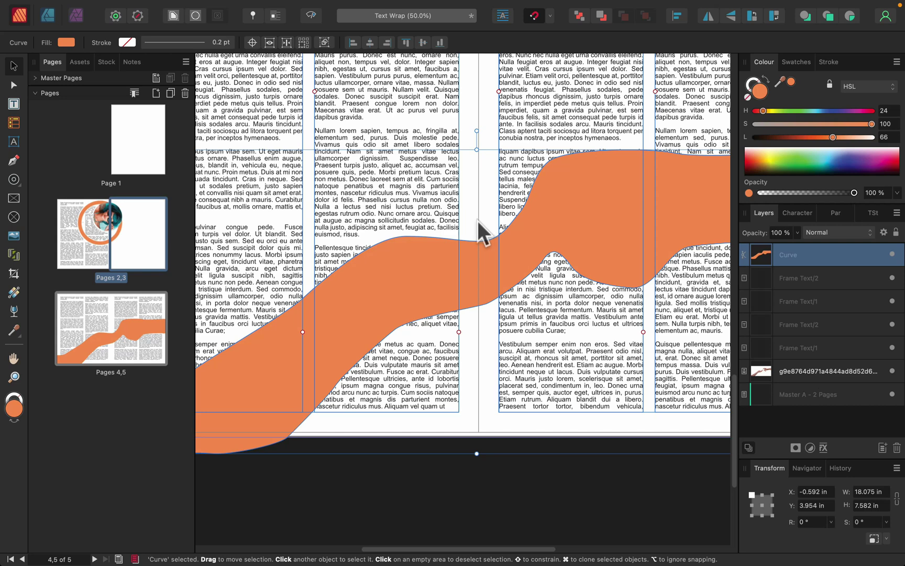
click(171, 16)
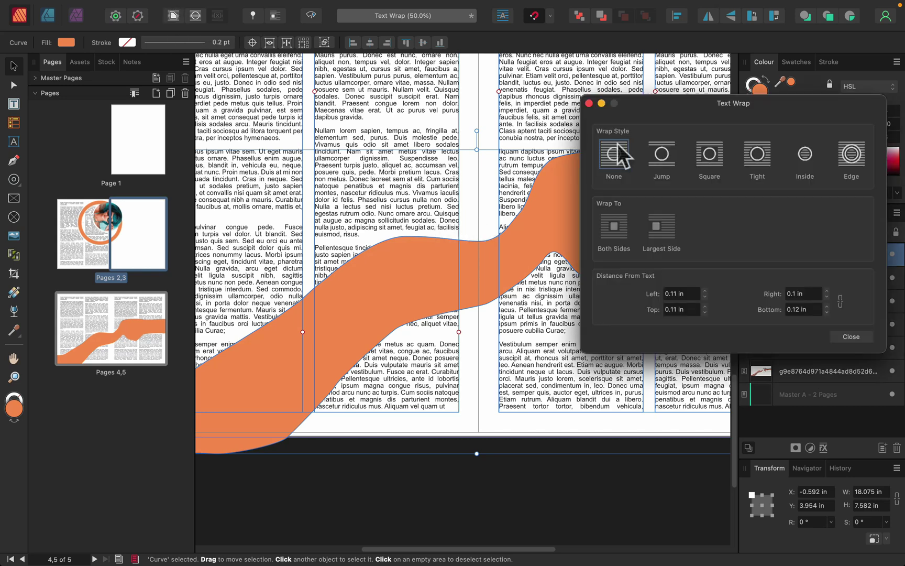
click(754, 157)
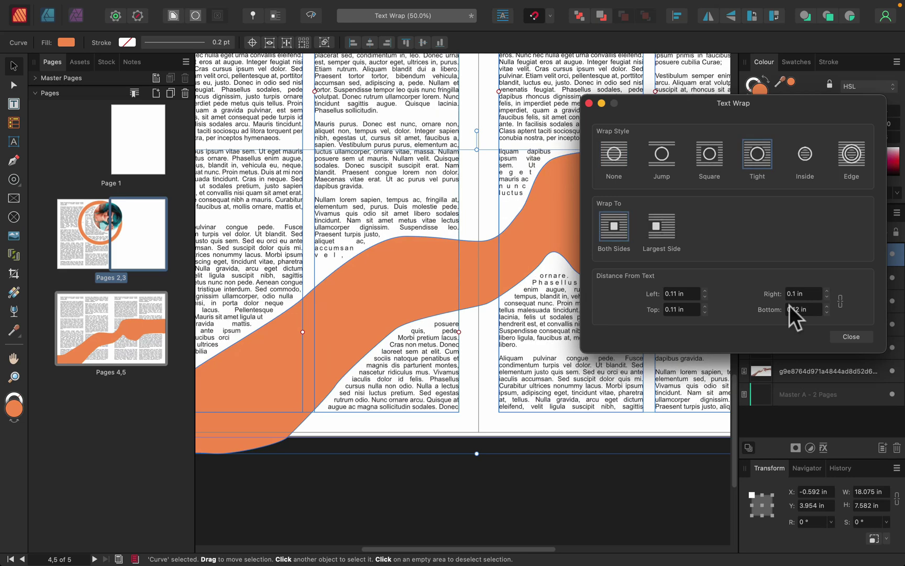
click(852, 338)
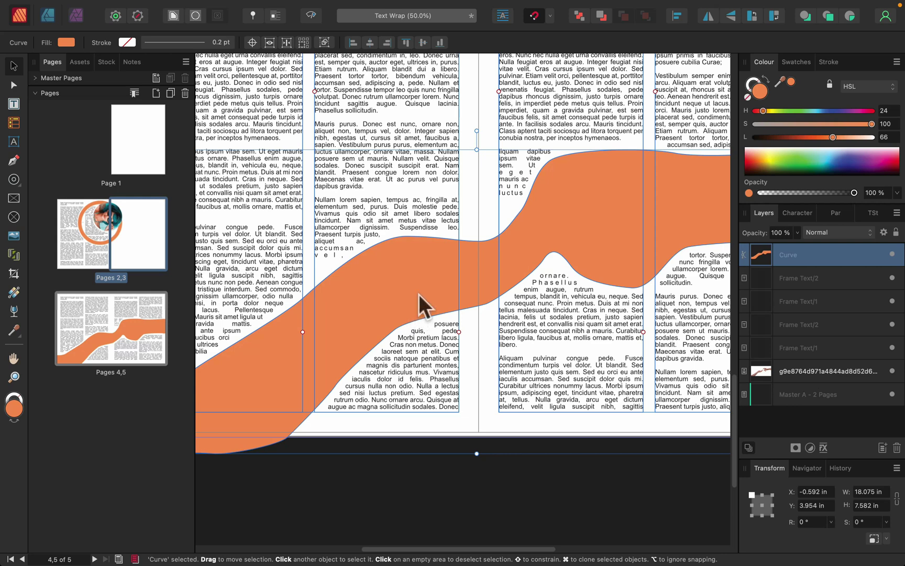
click(747, 96)
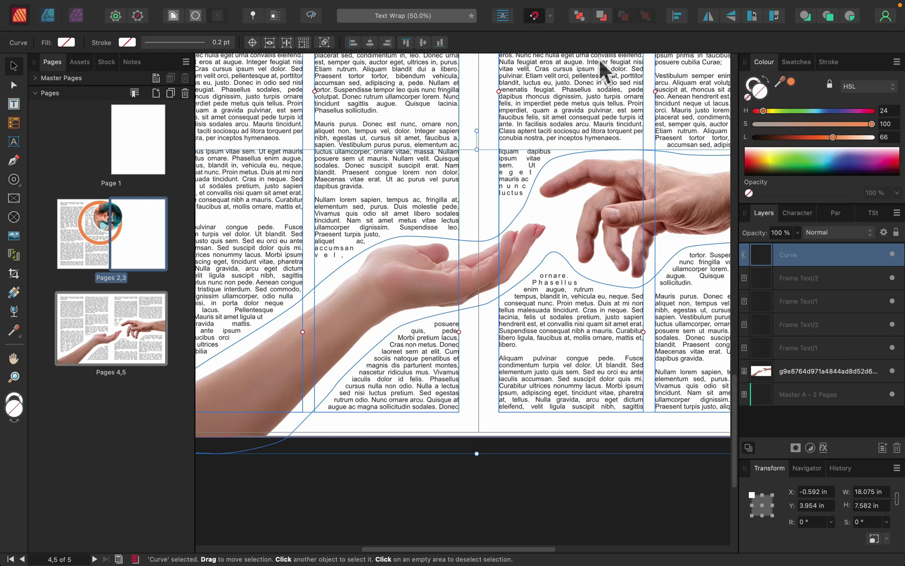
click(471, 482)
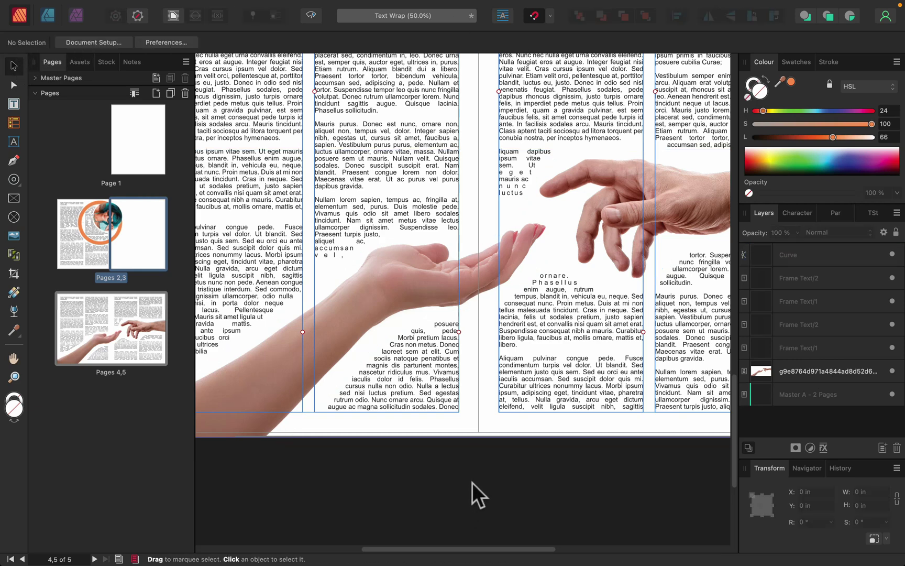
Reshape the wrap curve by moving its node above the palm to about X 6.589 in, Y 6.161 in, and its arm node to X 4.102 in, Y 7.613 in
scroll(453, 368, left, 4)
scroll(453, 368, up, 1)
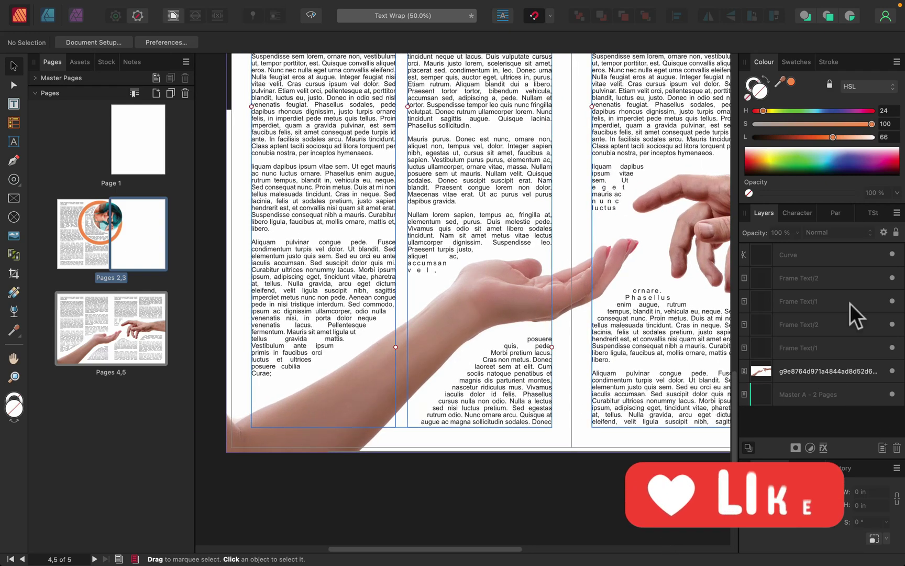
click(848, 253)
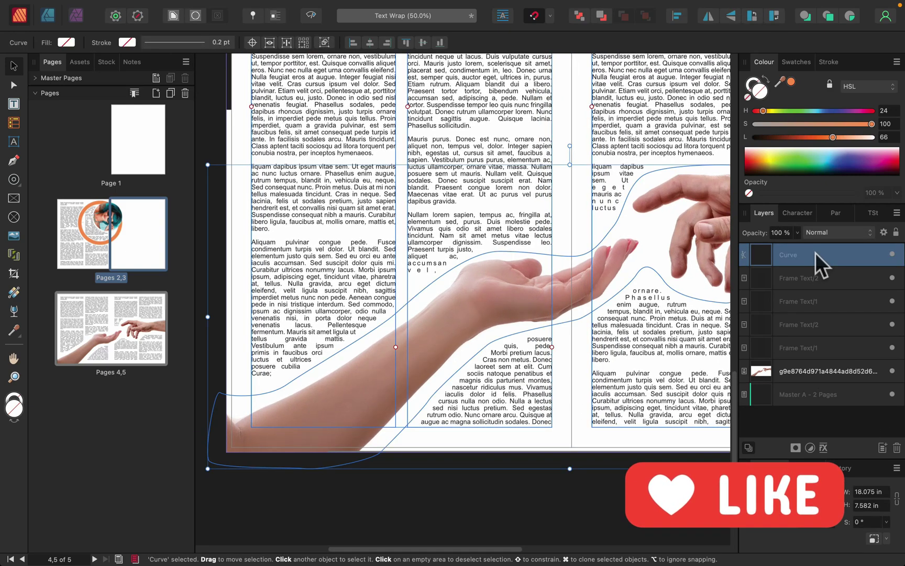
click(13, 85)
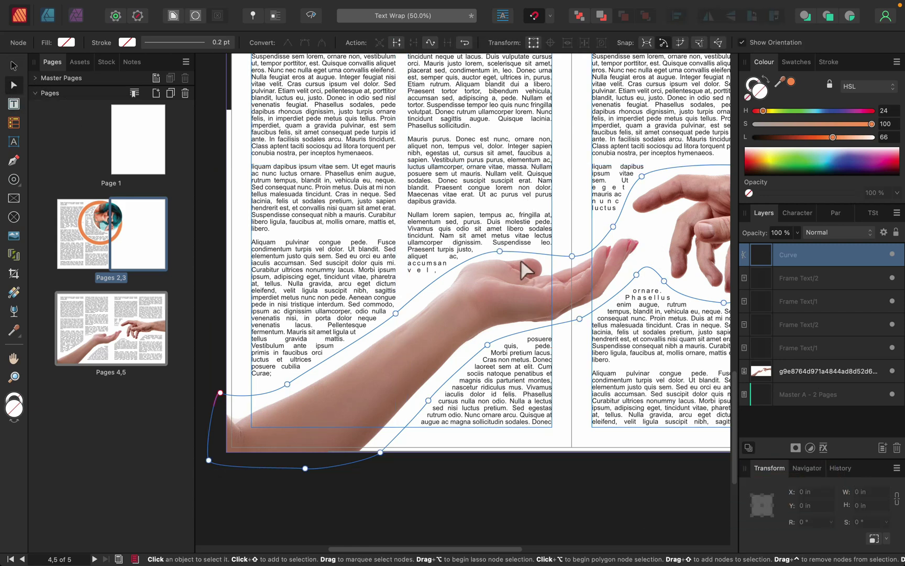
mouse_move(498, 249)
mouse_down()
mouse_move(496, 208)
mouse_move(495, 253)
mouse_up()
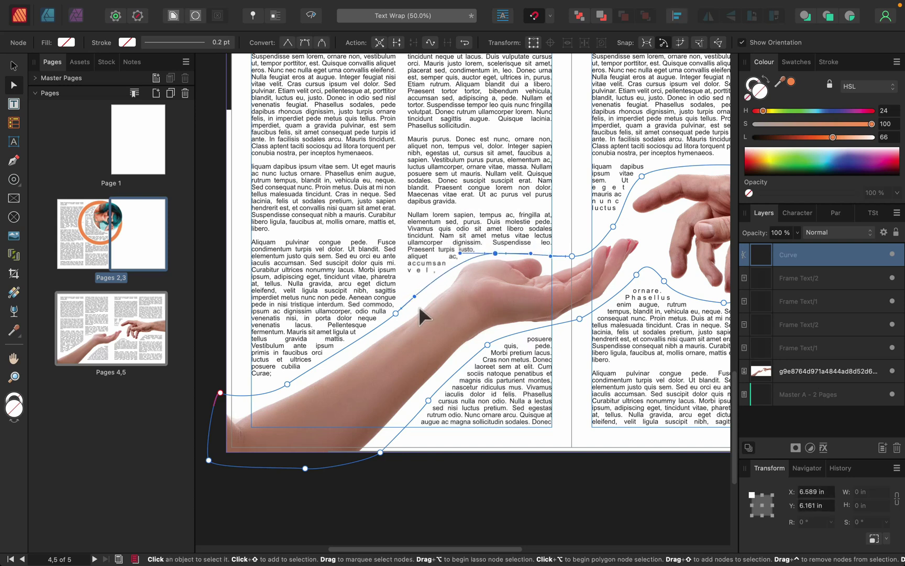
mouse_move(396, 313)
mouse_down()
mouse_move(380, 285)
mouse_move(403, 318)
mouse_move(393, 304)
mouse_move(396, 312)
mouse_up()
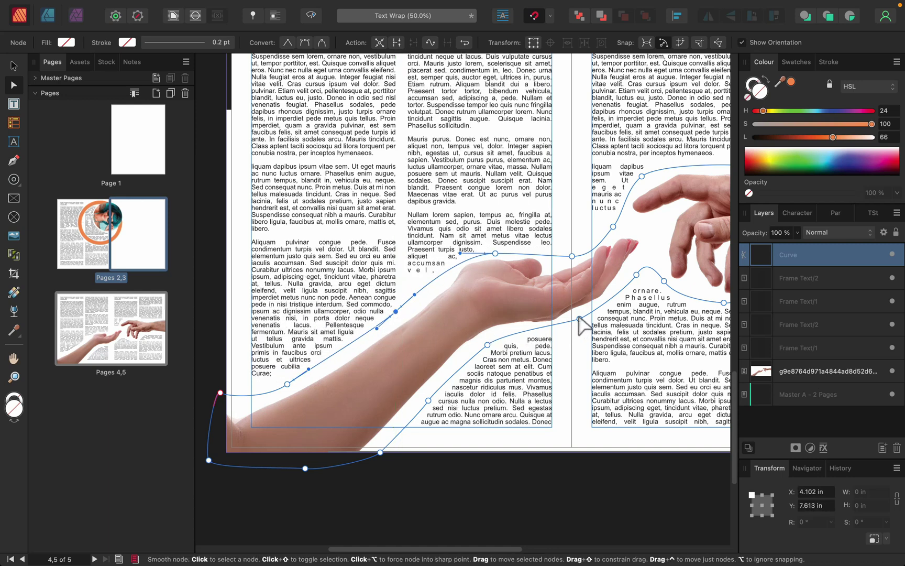
Position the wrap curve's node beneath the palm at about X 8.5 in, Y 7.959 in, and deselect the curve
drag(579, 319, 543, 289)
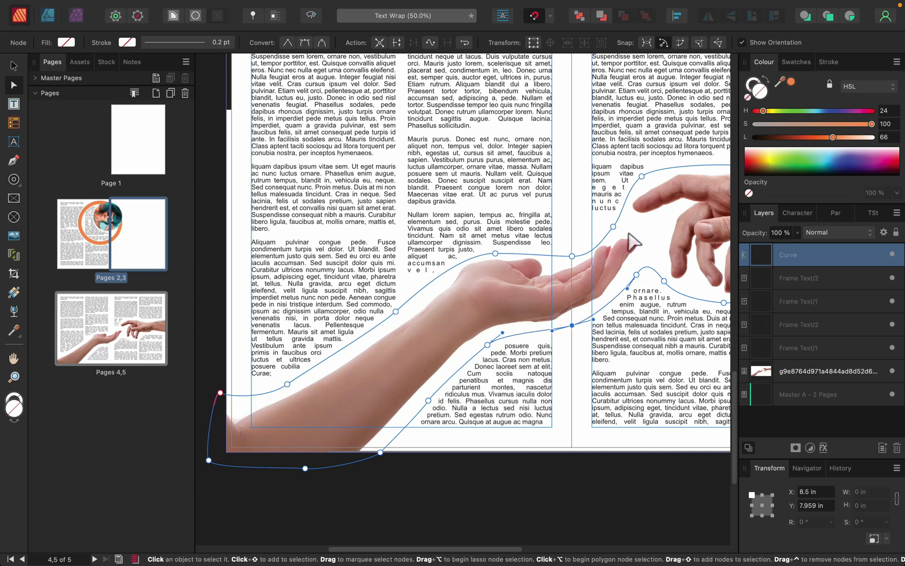
click(12, 66)
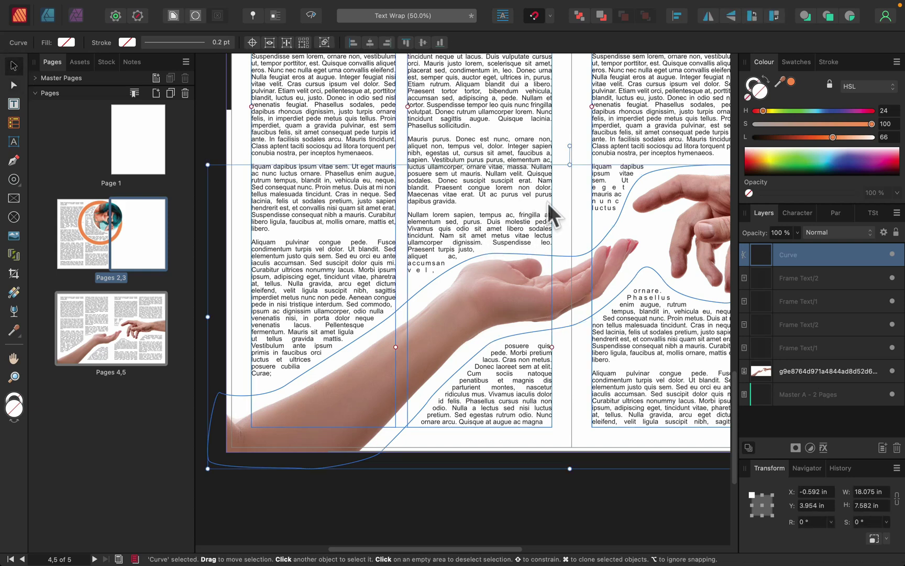
click(210, 84)
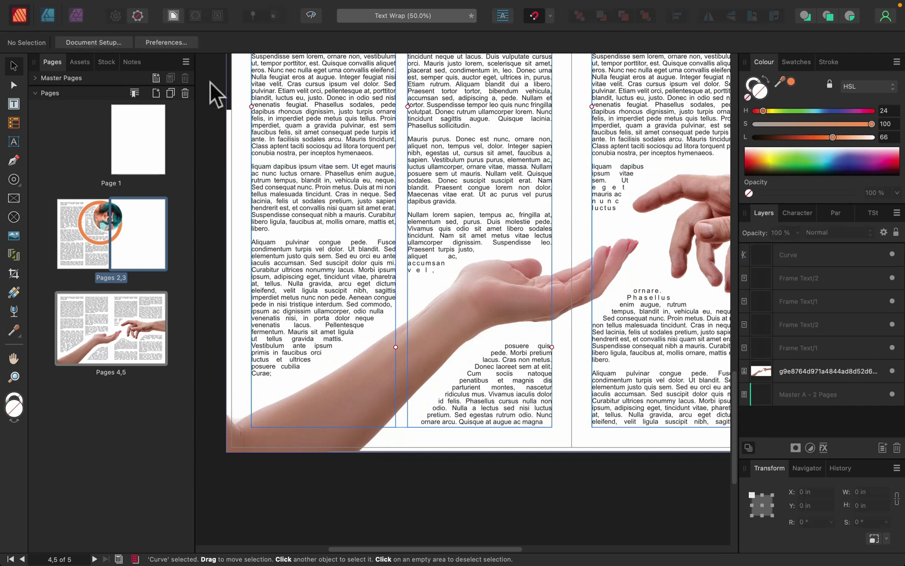
Review the text wrap across the spread and delete the wrap curve around the hands
key(space)
drag(615, 269, 538, 324)
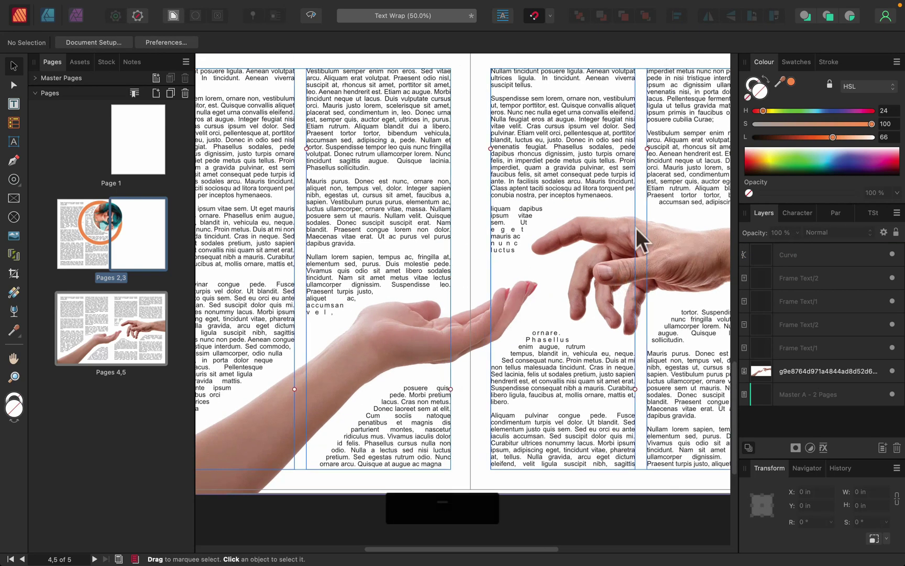
key(space)
drag(525, 264, 434, 283)
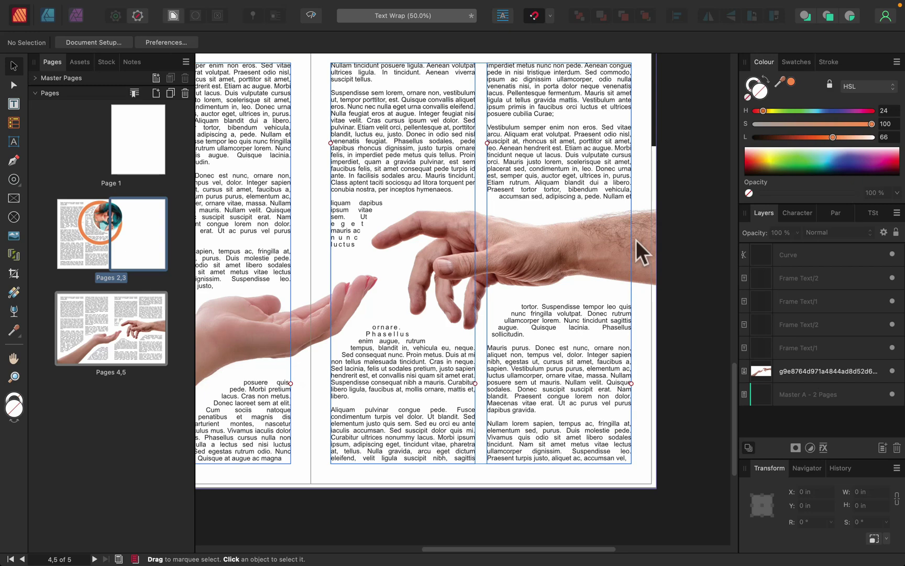
key(space)
drag(438, 262, 617, 267)
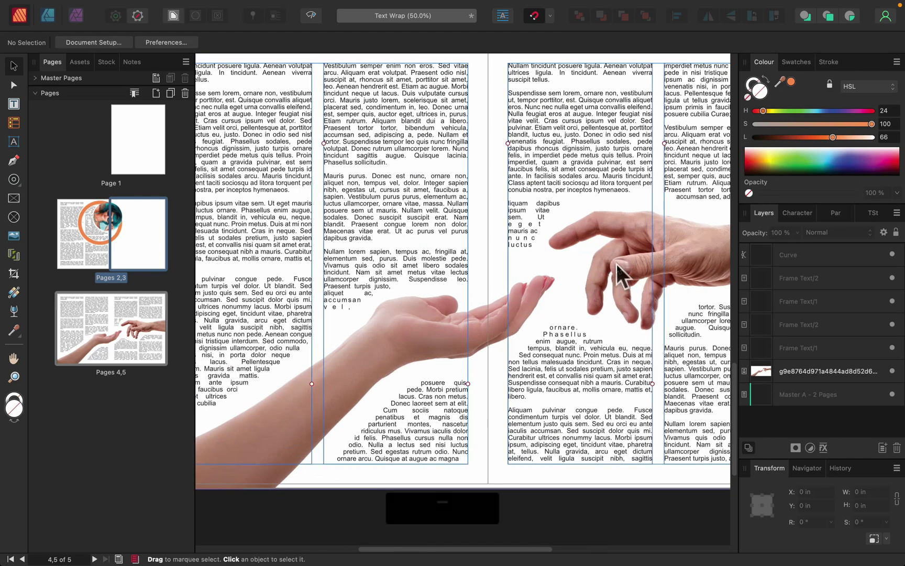
click(829, 255)
key(Delete)
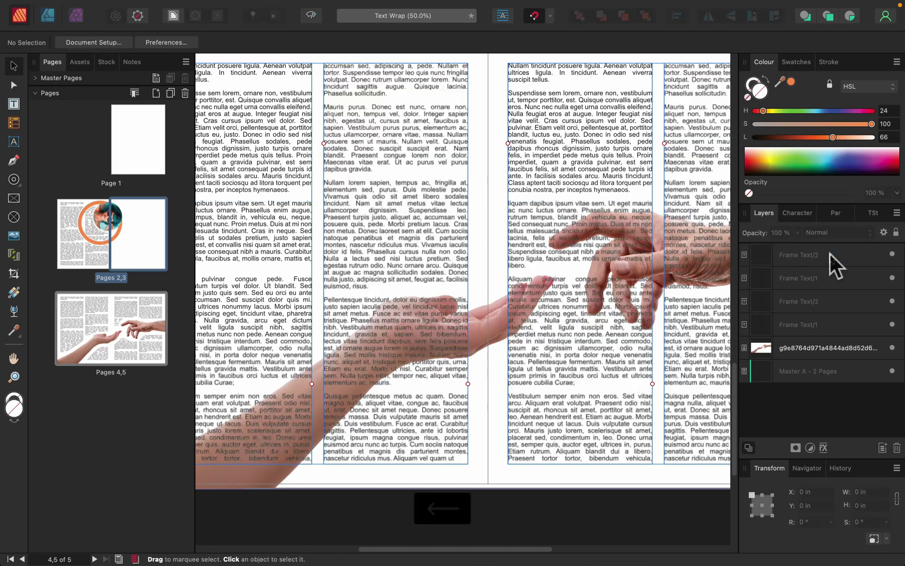
Delete all four text frames from the spread on pages 4,5, leaving the hands photo in place
key(space)
drag(386, 132, 489, 138)
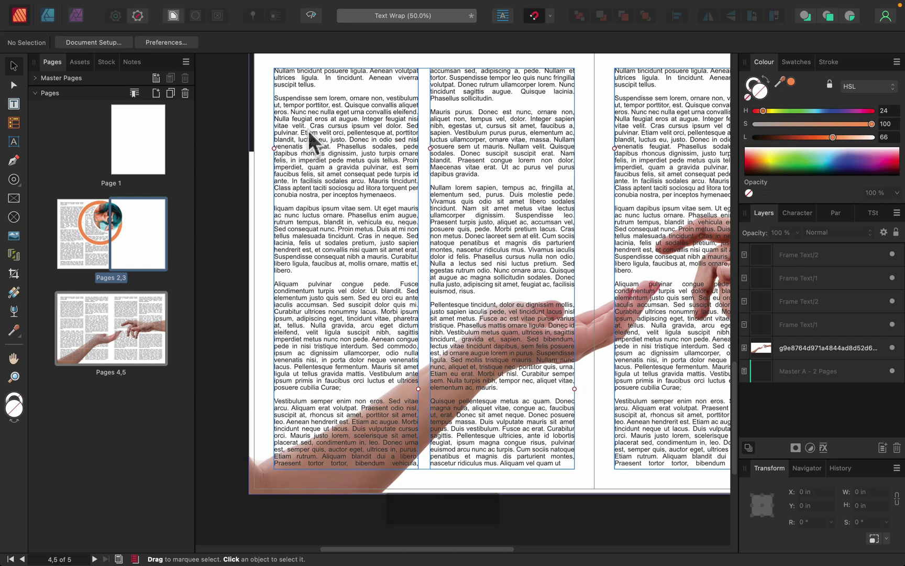
scroll(448, 202, right, 5)
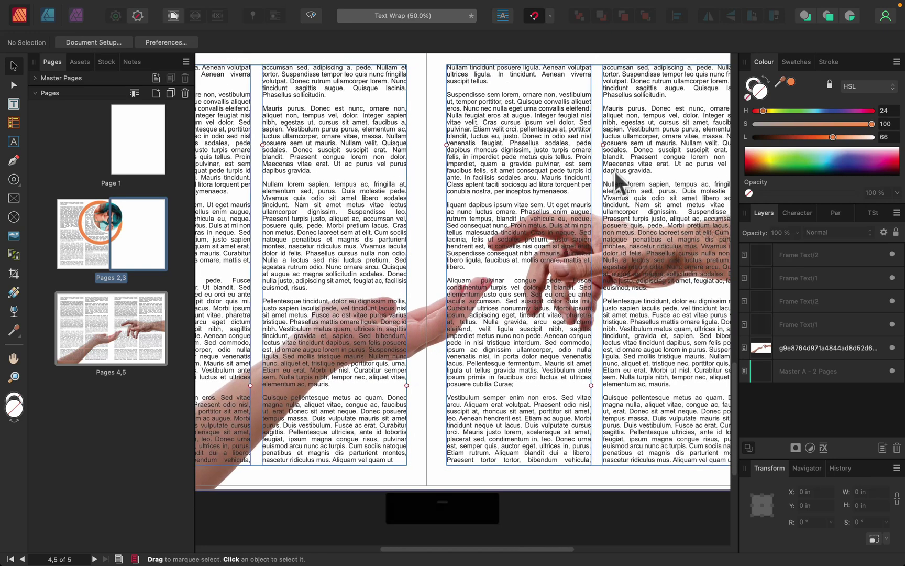
click(637, 158)
key(Delete)
click(528, 140)
key(Delete)
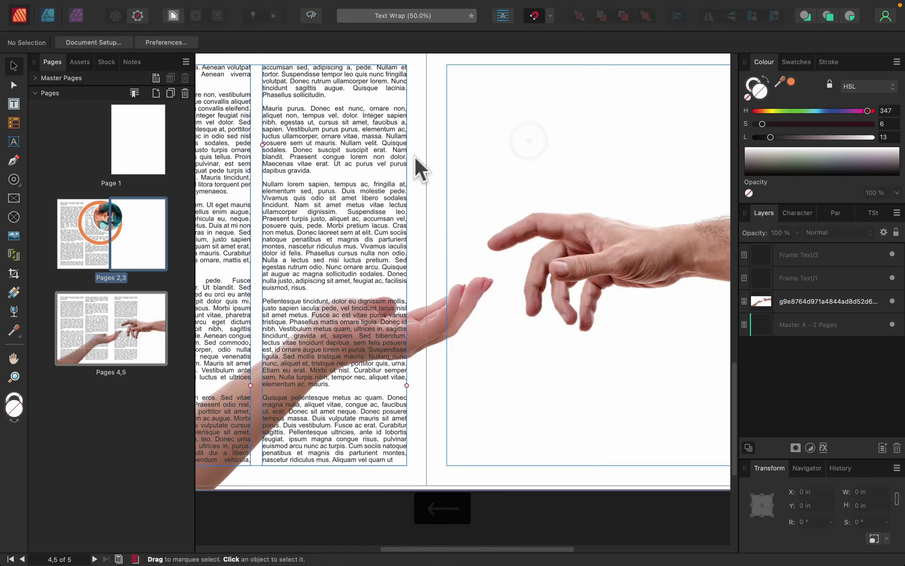
click(313, 158)
key(Delete)
click(251, 151)
key(Delete)
click(357, 177)
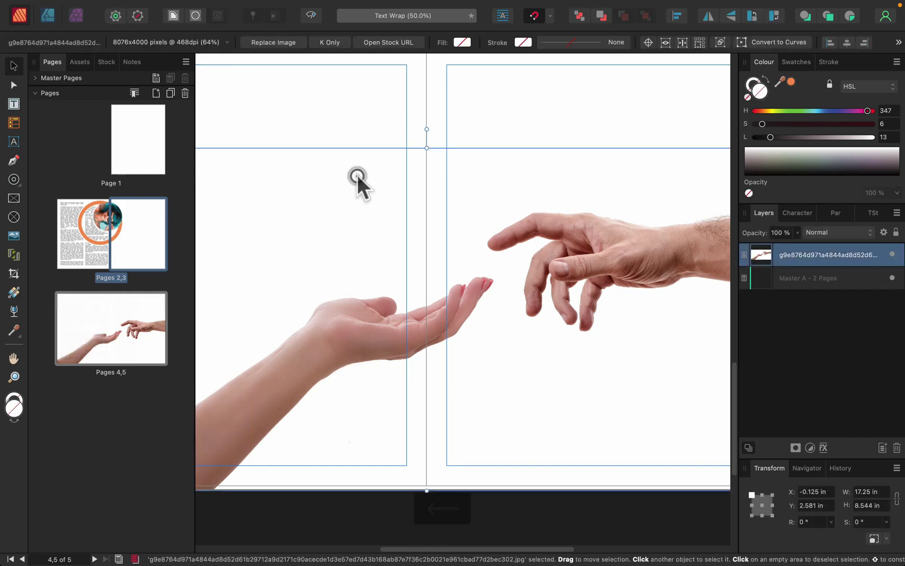
Draw a rectangle about 3.427 in wide and 10 in high from the left page's top-left margin corner and fill it orange
drag(346, 236, 570, 221)
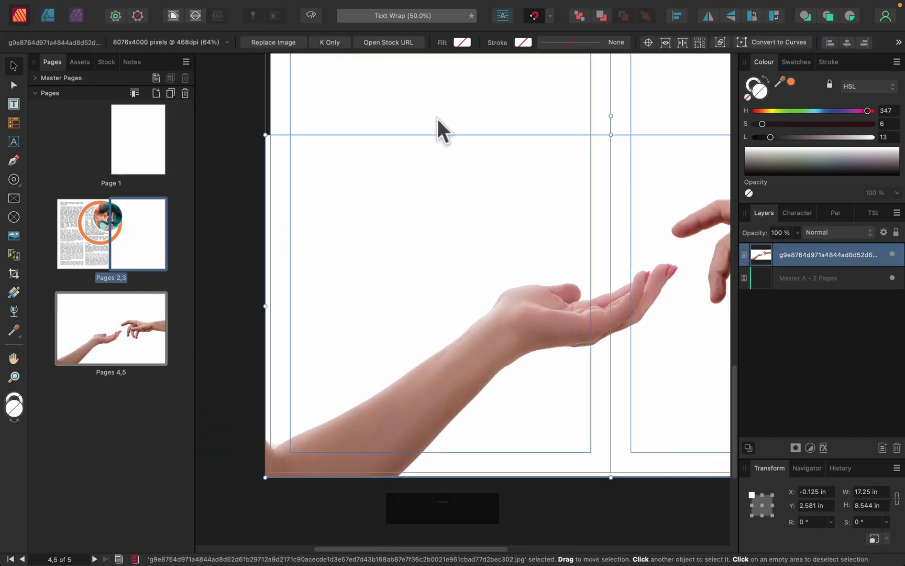
click(437, 118)
scroll(439, 157, up, 3)
scroll(440, 165, down, 3)
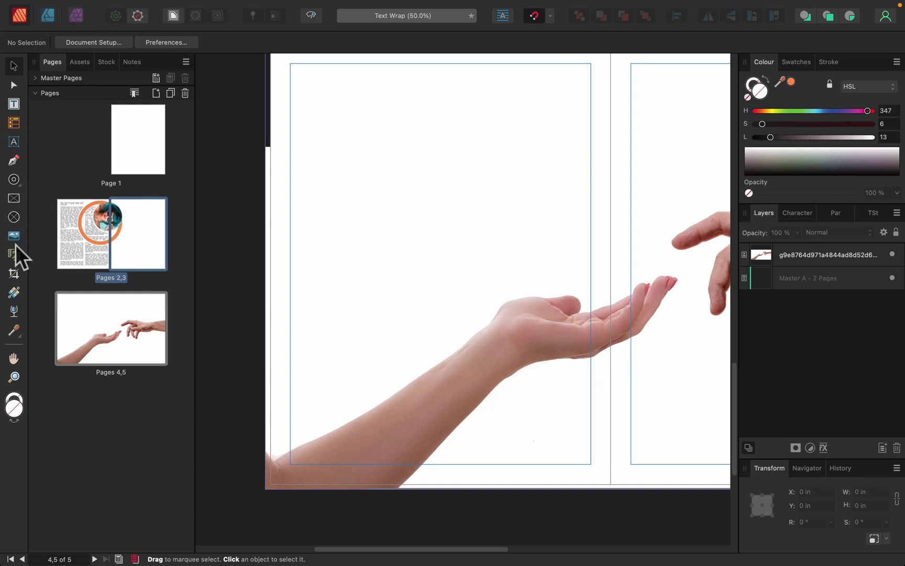
click(16, 183)
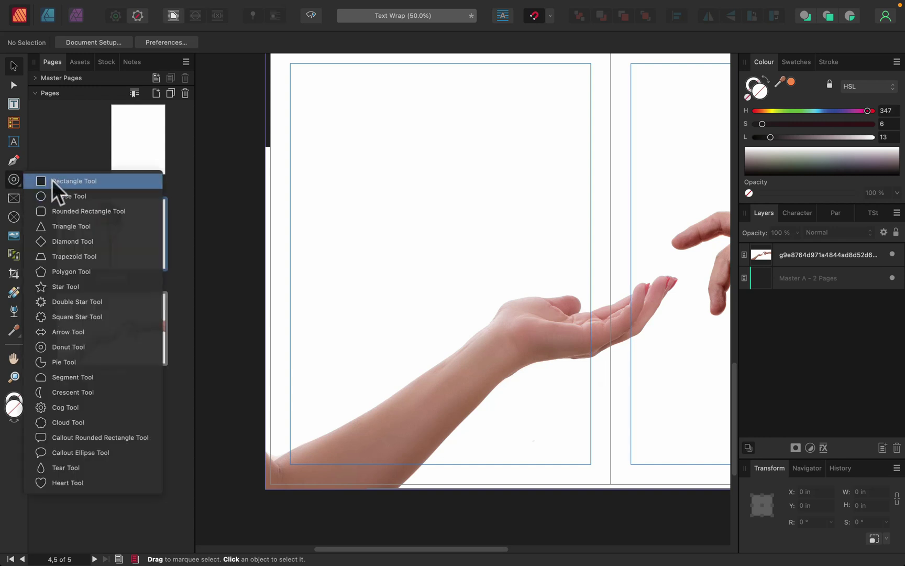
click(52, 180)
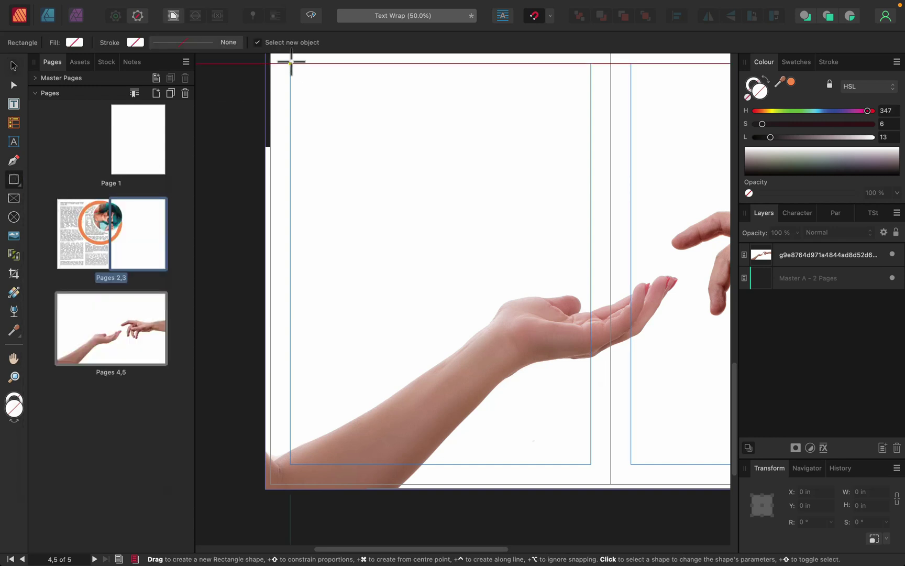
drag(291, 63, 428, 464)
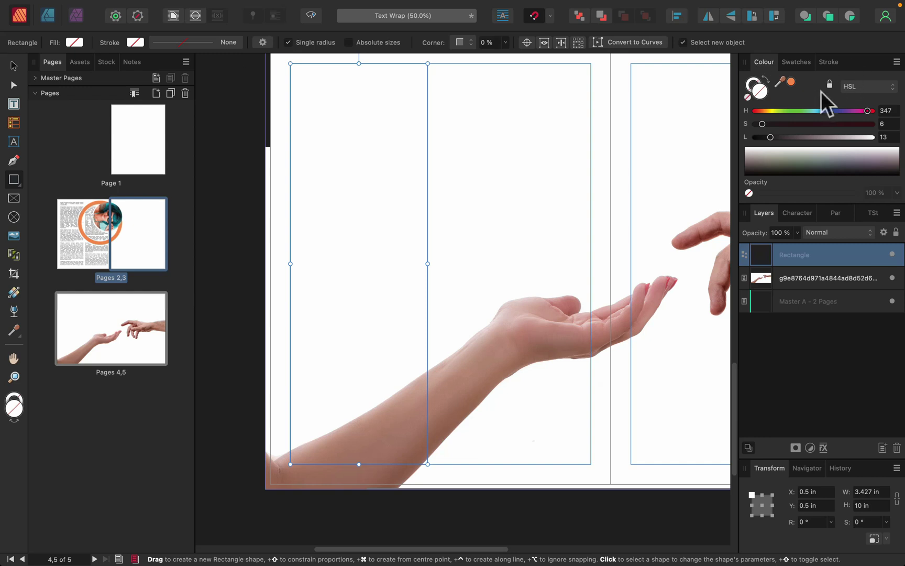
click(791, 81)
click(13, 66)
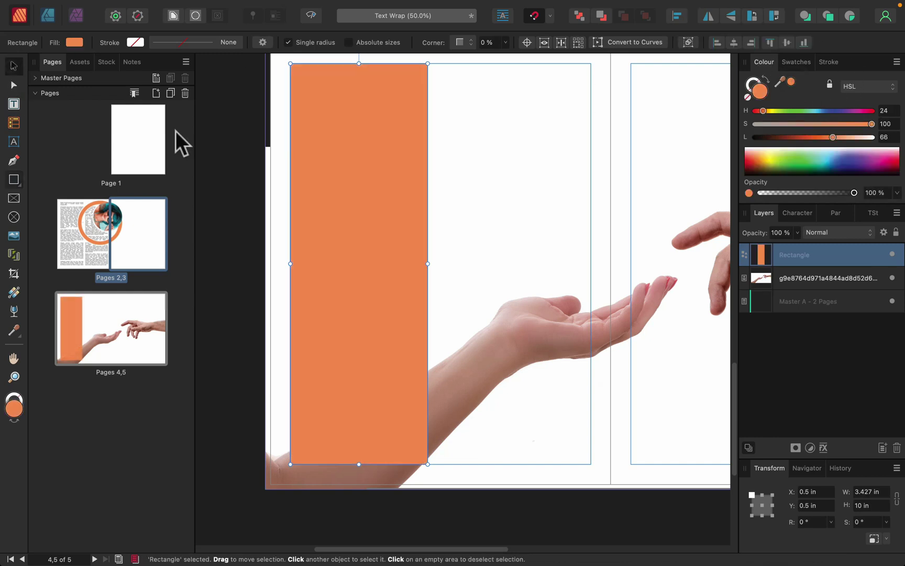
Duplicate the orange rectangle and place the copy beside it as a second column with a narrow gutter
right_click(836, 253)
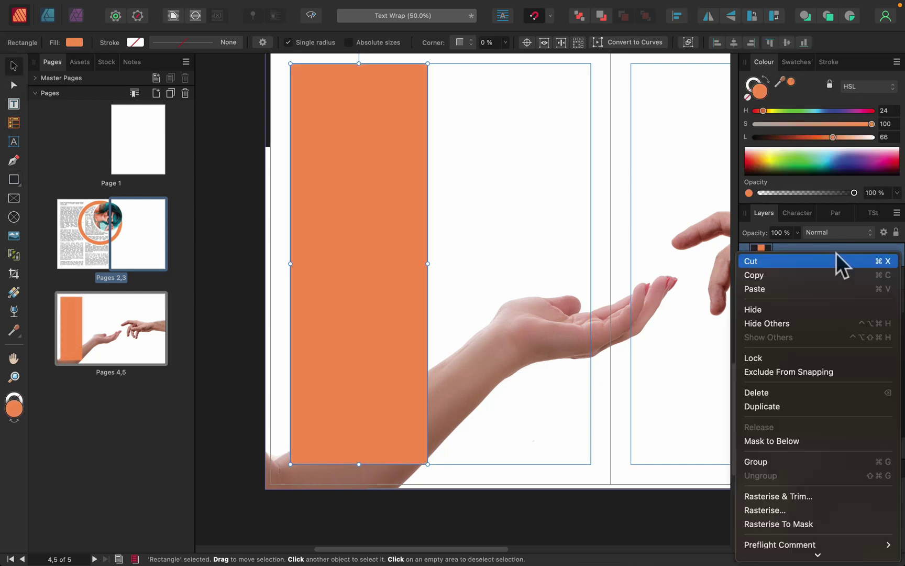
click(821, 408)
drag(371, 285, 481, 302)
drag(484, 307, 481, 307)
Stretch both rectangles together to a total width of 7.5 in, reaching the left page's right margin, and deselect them
shift+click(408, 317)
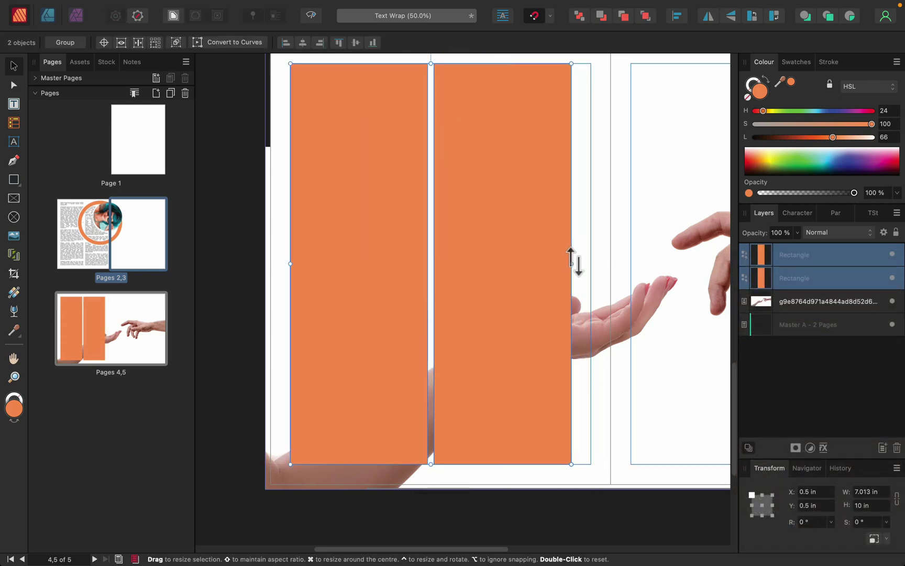
drag(573, 263, 591, 265)
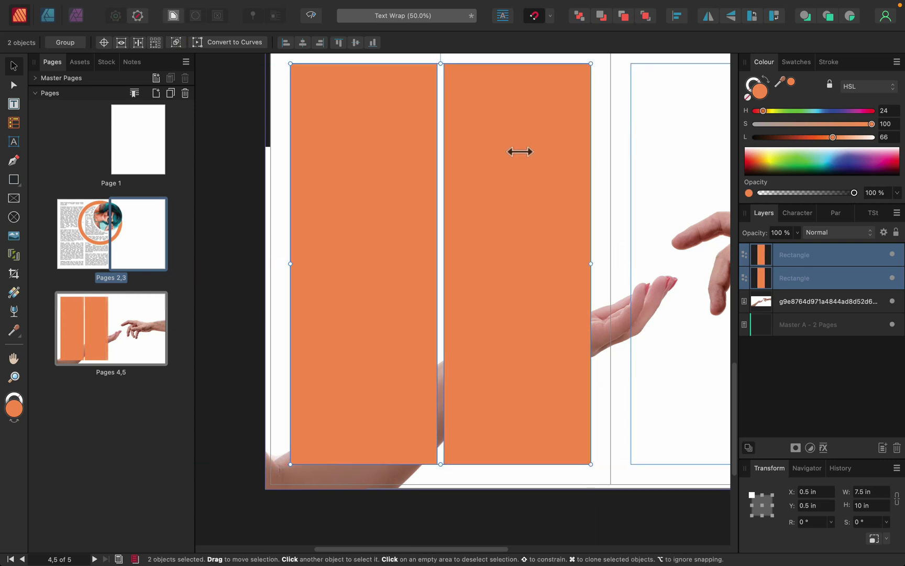
click(597, 134)
Convert both orange rectangles to curves, starting with the one nearer the spine
click(552, 267)
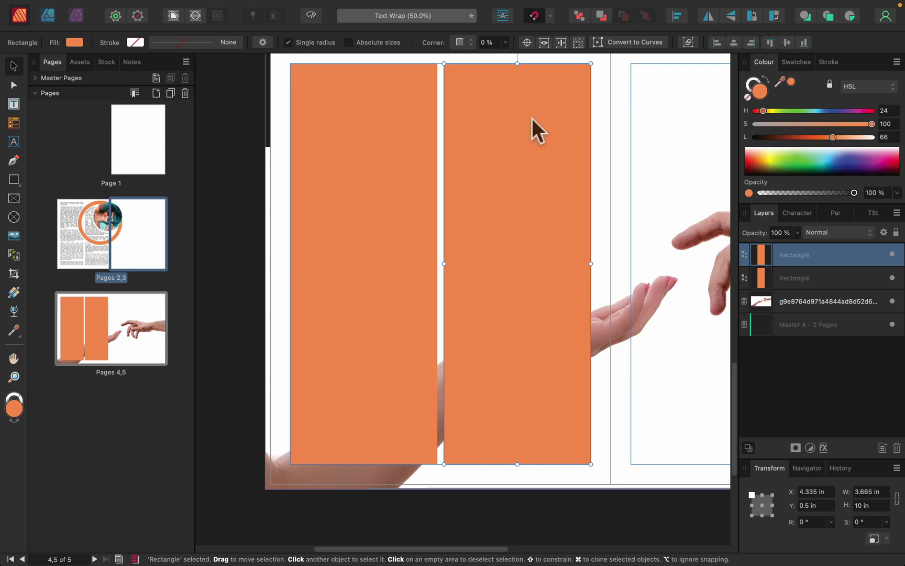
click(622, 43)
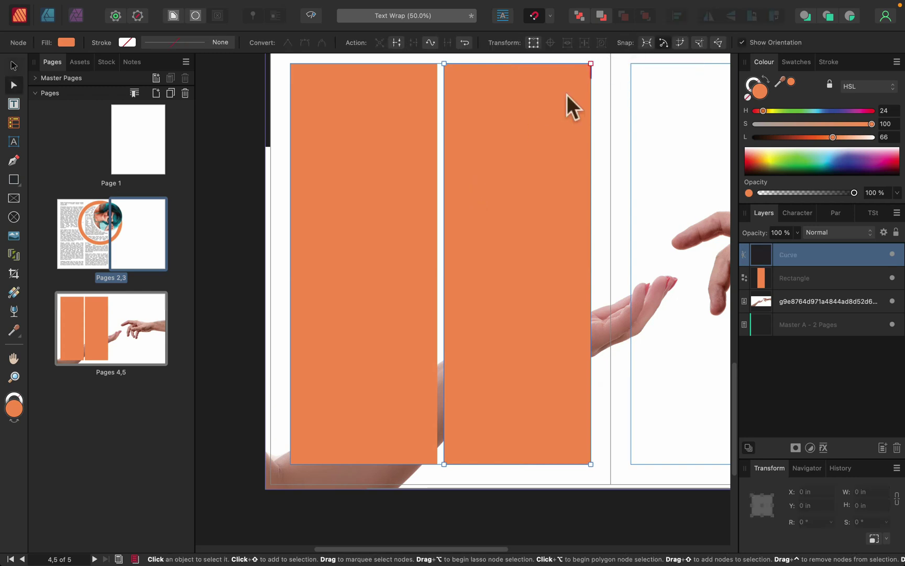
click(373, 146)
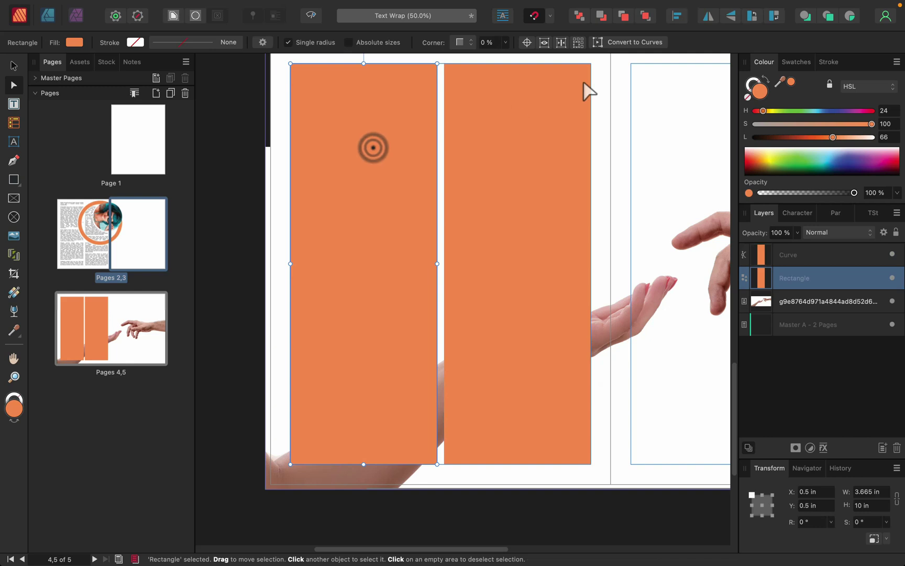
click(623, 44)
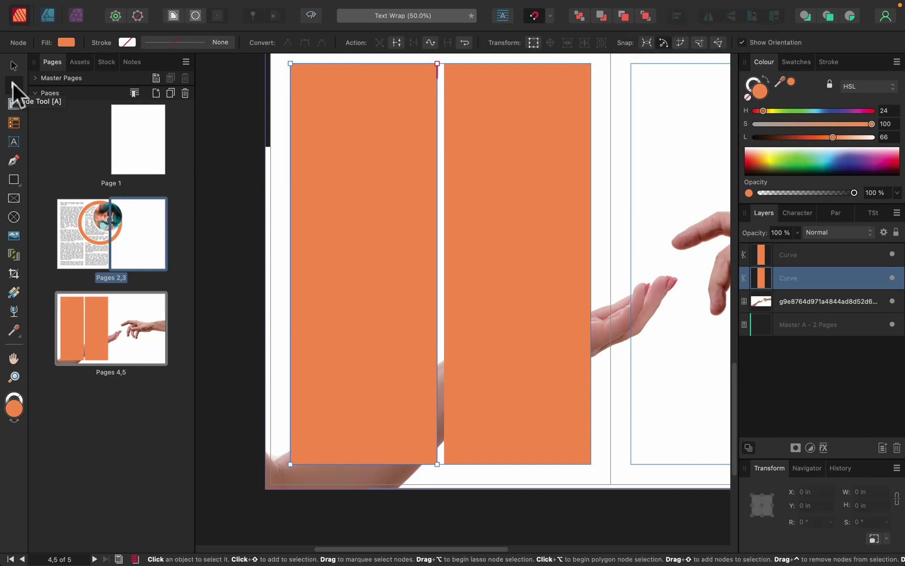
Slant the first column's bottom edge above the arm by moving its corner nodes to about X 4.165 in, Y 7.723 in and X 0.5 in, Y 9.806 in
click(437, 464)
drag(437, 462, 429, 350)
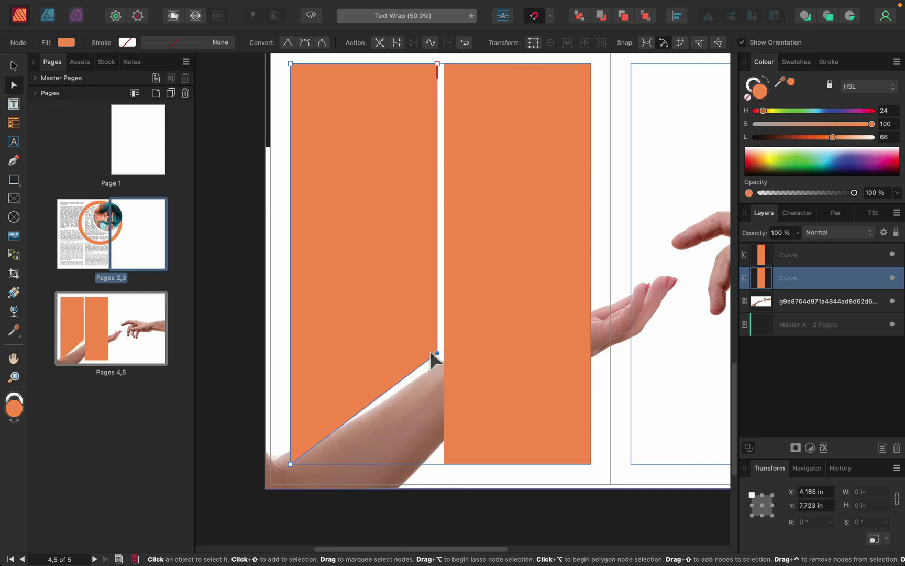
drag(288, 462, 289, 440)
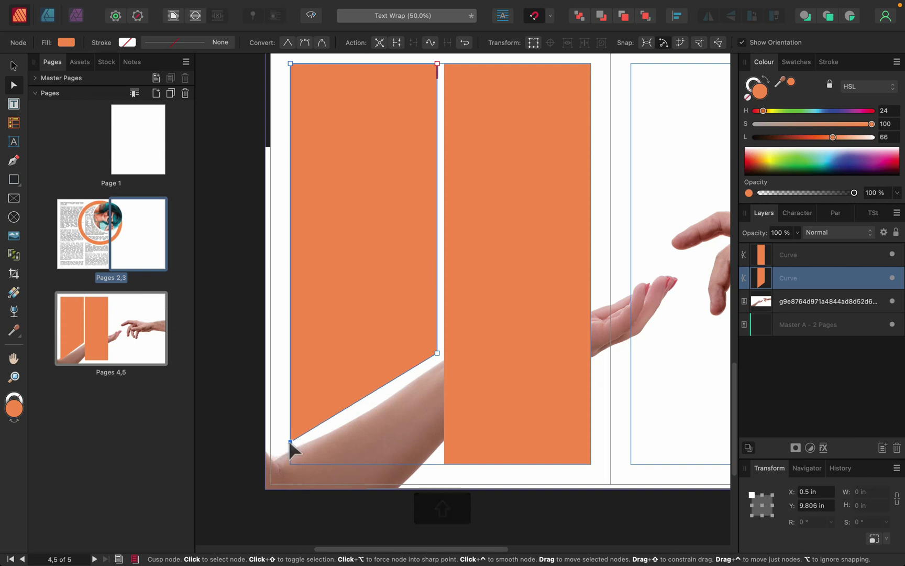
Raise the second column's bottom corner nodes to about X 4.335 in, Y 7.58 in and X 8 in, Y 4.339 in
click(460, 410)
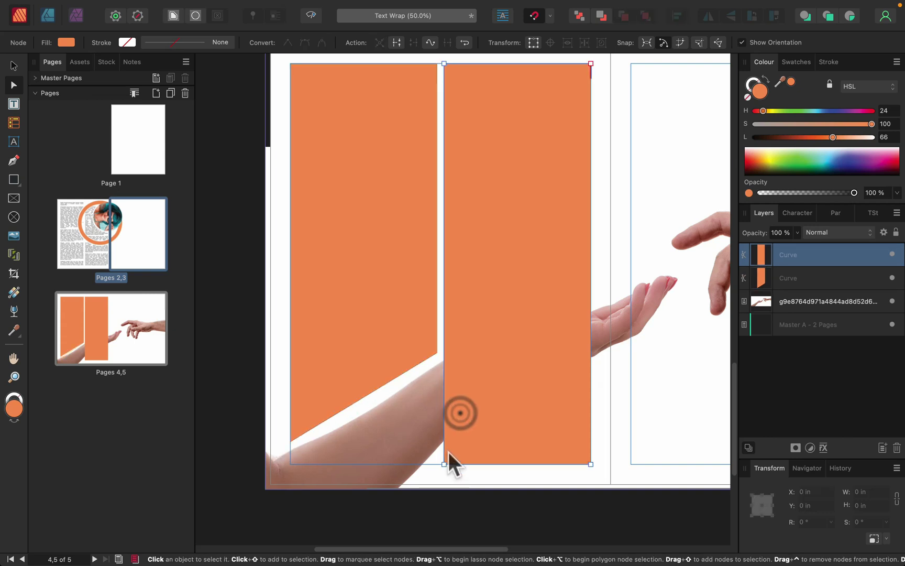
drag(443, 463, 441, 344)
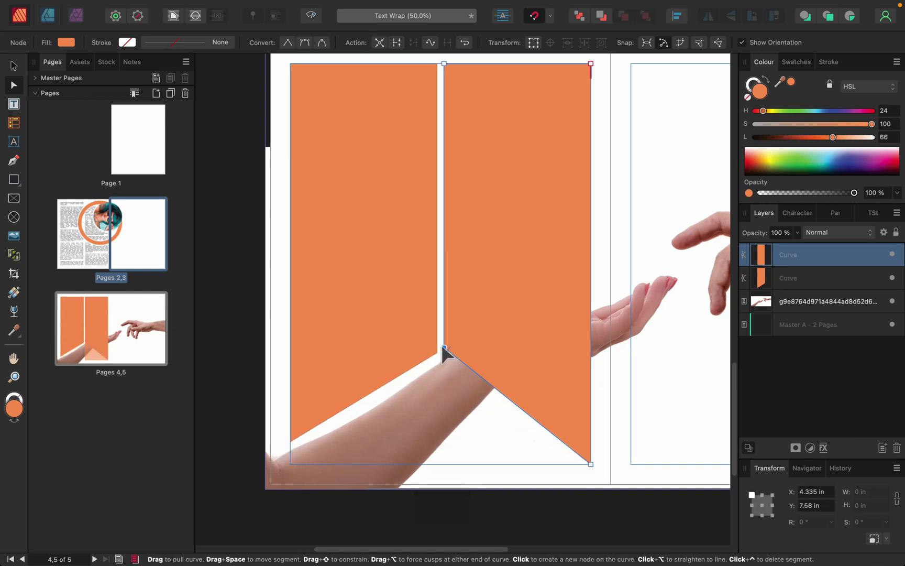
drag(591, 464, 563, 219)
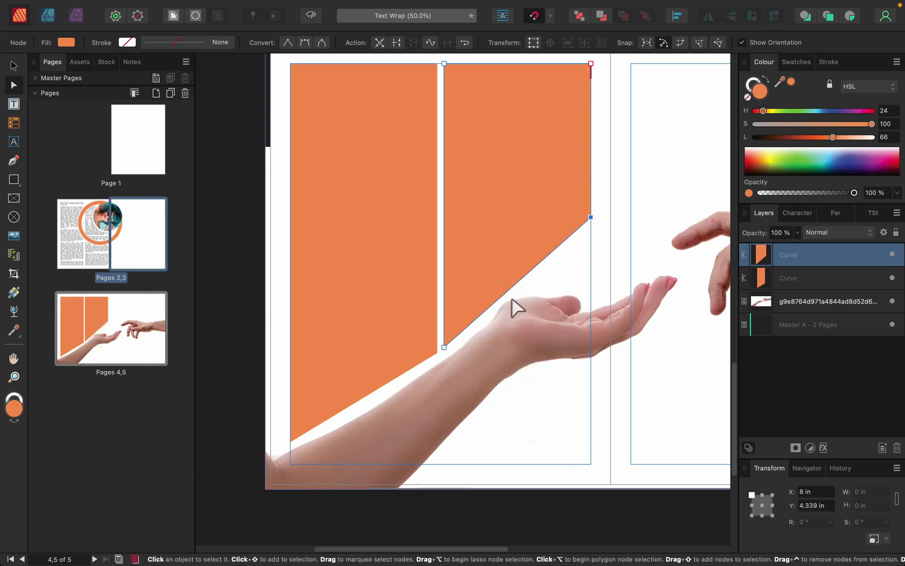
Add a smooth node at about X 6.405 in, Y 5.749 in on the second column's slanted edge, and lower its right corner to Y 6.293 in
click(526, 273)
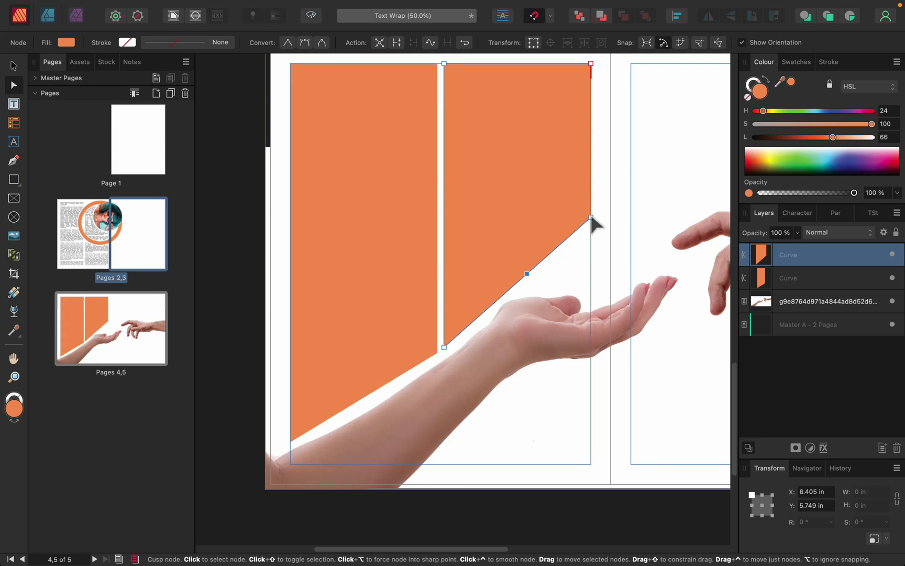
drag(591, 217, 591, 288)
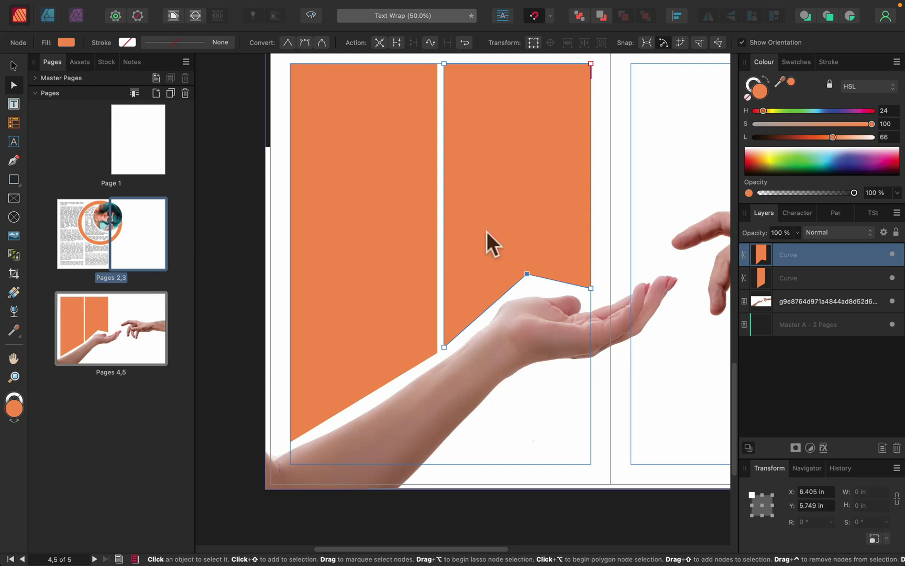
click(305, 44)
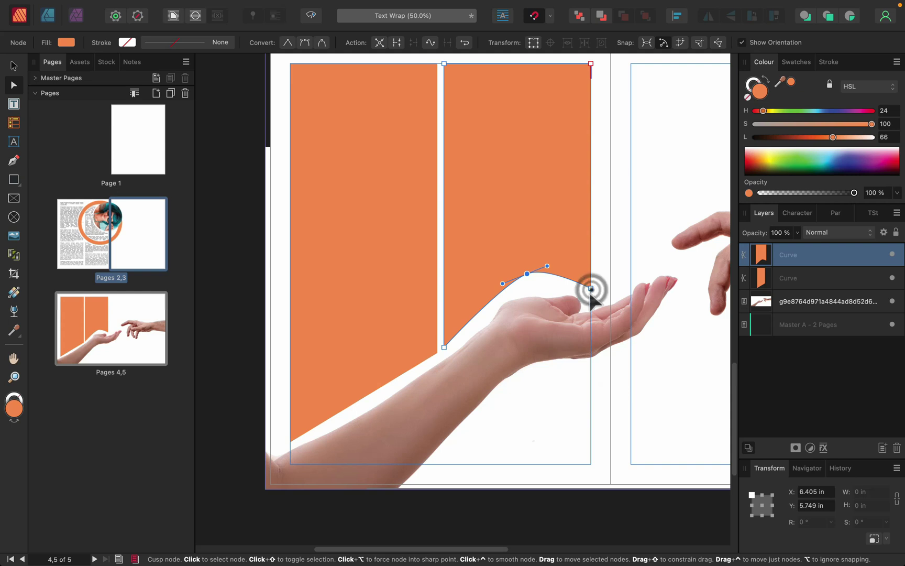
drag(590, 289, 591, 296)
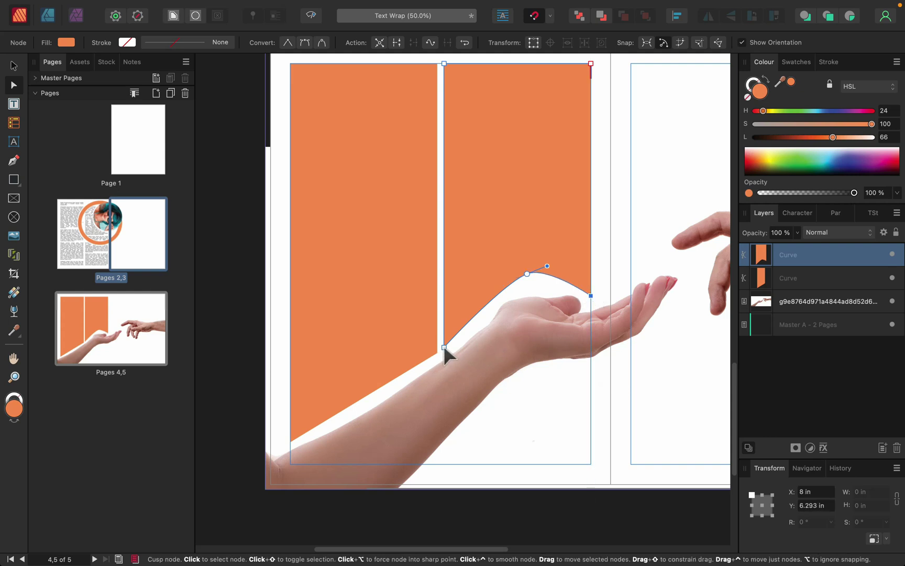
Add extra smooth nodes along the second column's lower edge and reposition them so the curve follows the wrist and palm
click(482, 308)
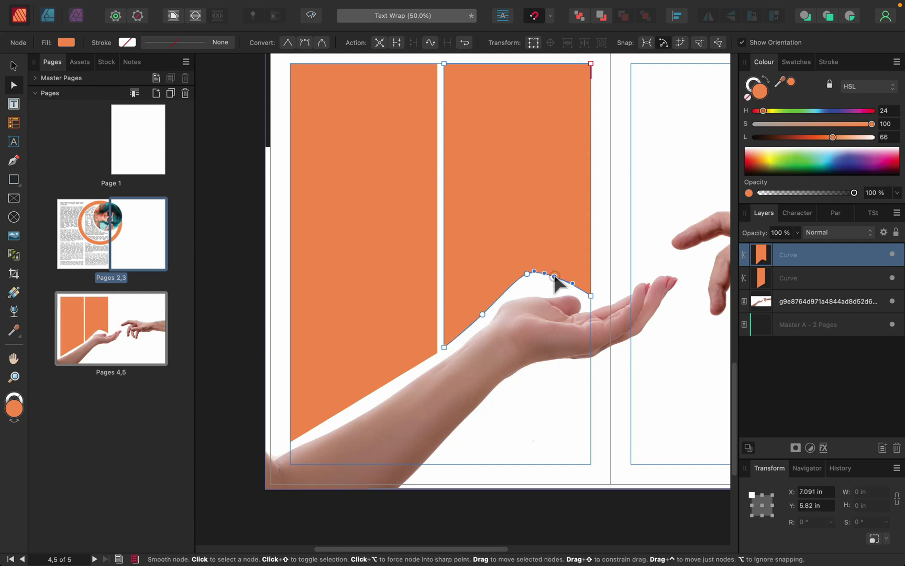
click(554, 285)
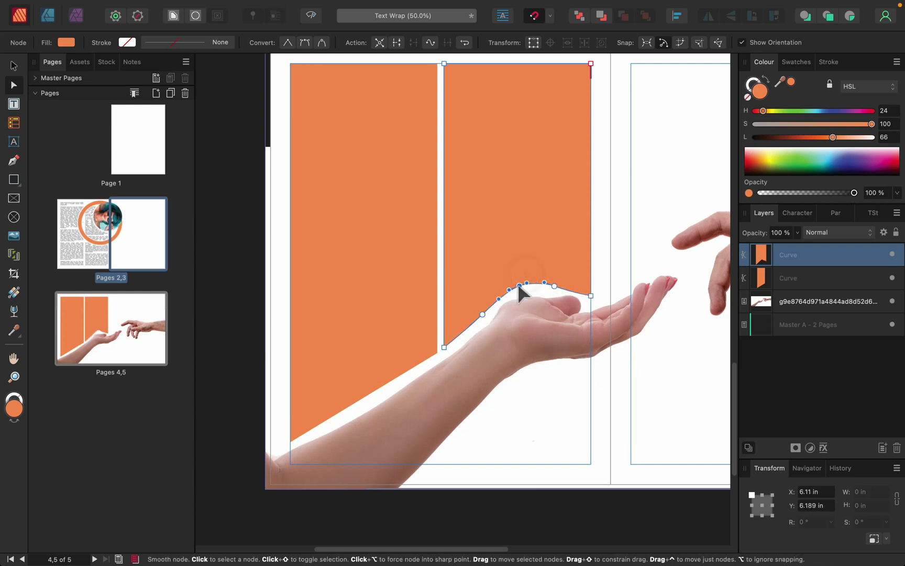
click(527, 270)
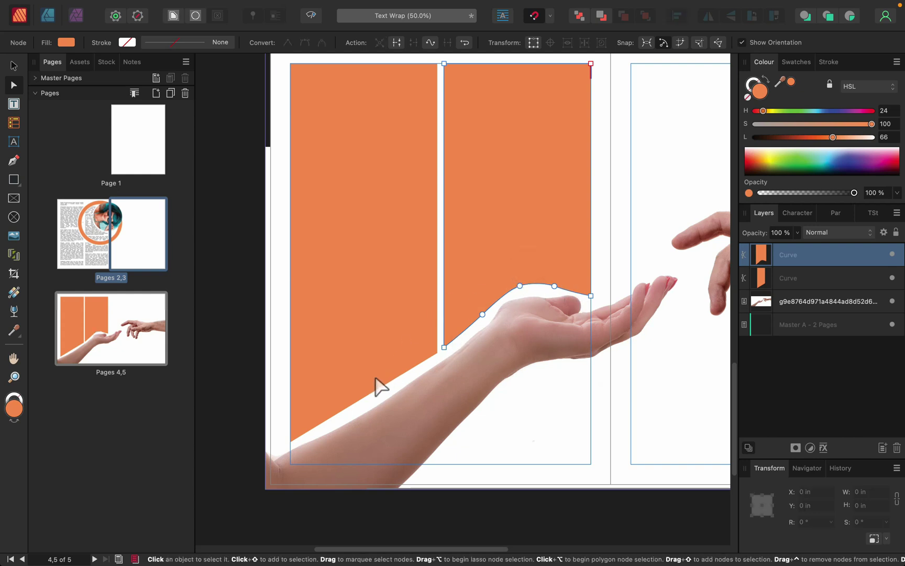
Add a smooth node near the middle of the first column's slanted edge and adjust it so the edge follows the forearm
click(363, 396)
click(363, 399)
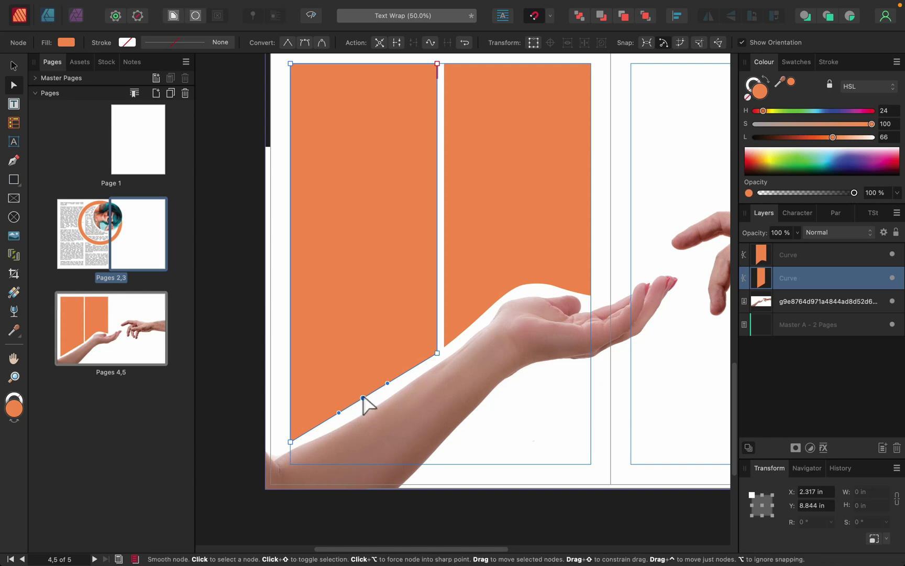
drag(364, 399, 372, 397)
click(547, 420)
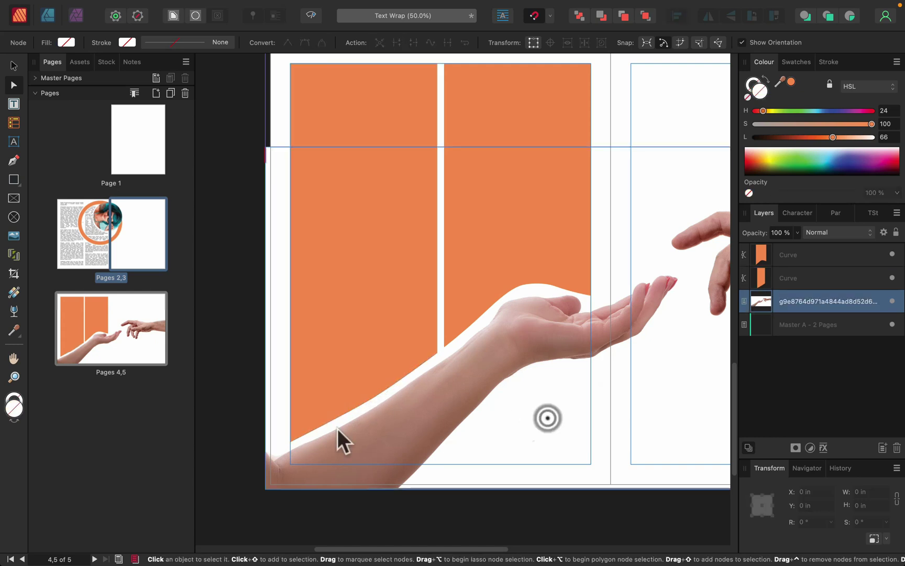
Draw a rectangle below the arm in the second column, 3.665 in wide and 2.394 in high, at X 4.335 in, Y 8.106 in
scroll(493, 350, down, 2)
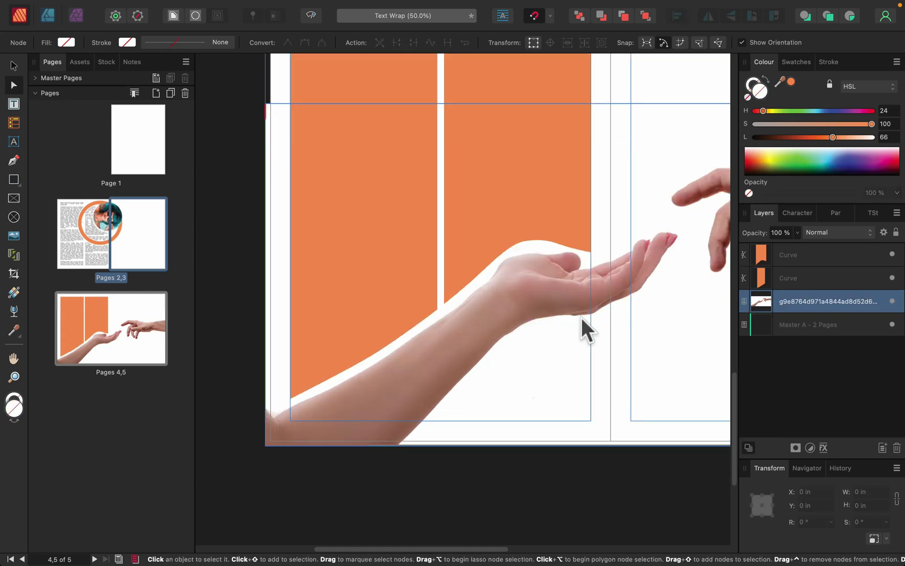
click(14, 179)
drag(444, 195, 568, 387)
click(14, 66)
drag(517, 346, 524, 325)
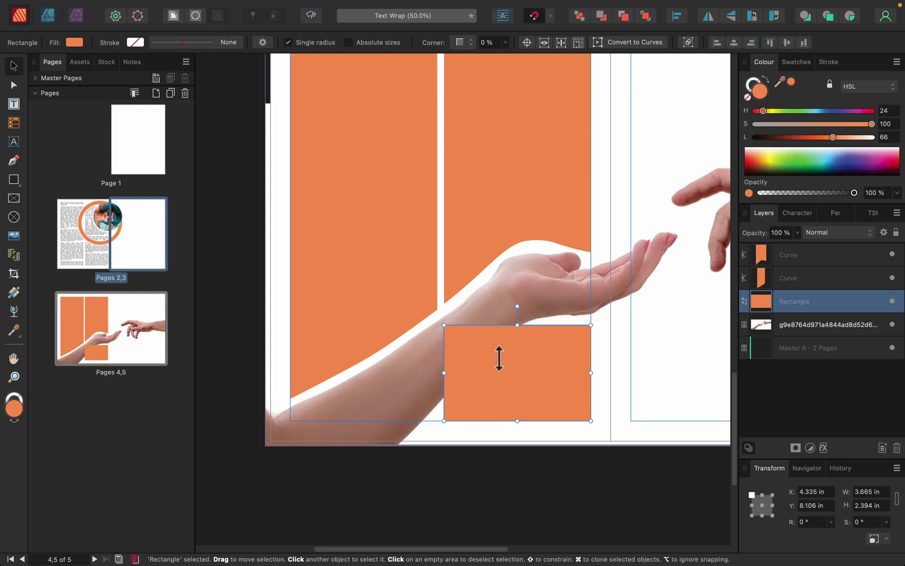
Convert the lower rectangle to curves and shape its upper edge along the arm's underside, with the outer corner at Y 10.108 in and a smart node
click(13, 84)
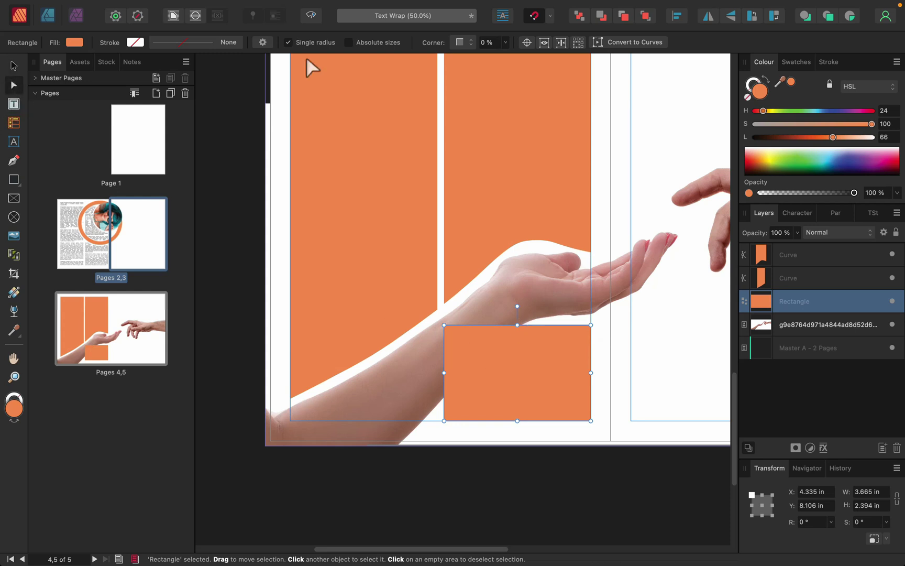
click(622, 43)
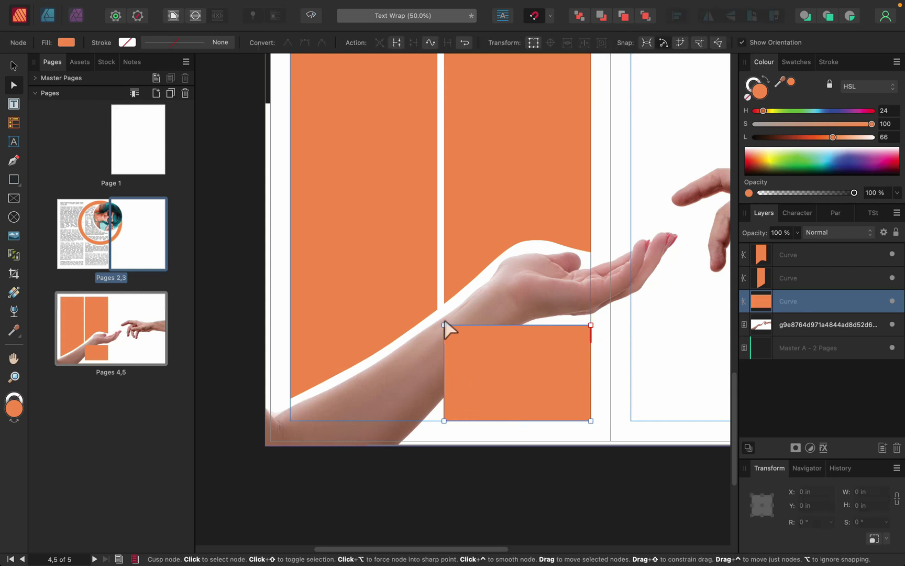
drag(444, 322, 445, 402)
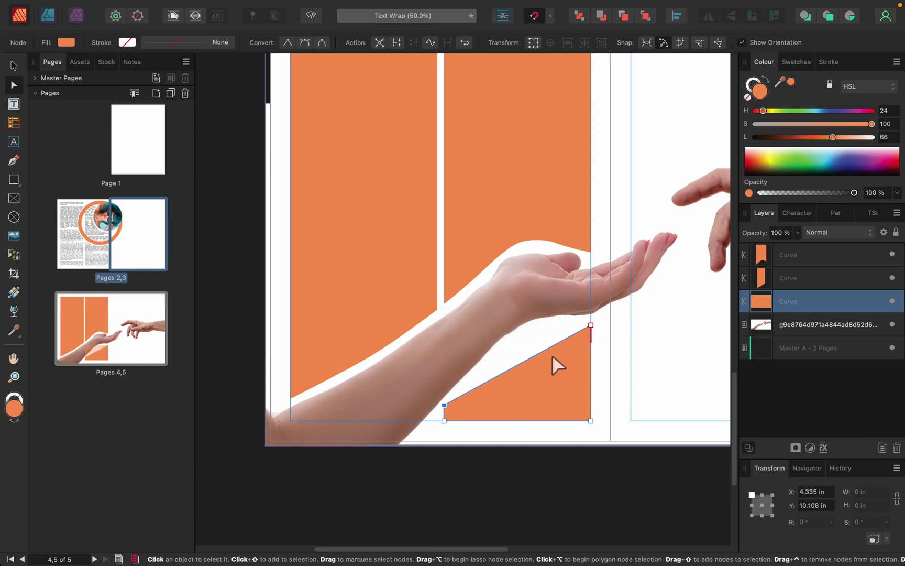
drag(538, 354, 527, 337)
click(322, 42)
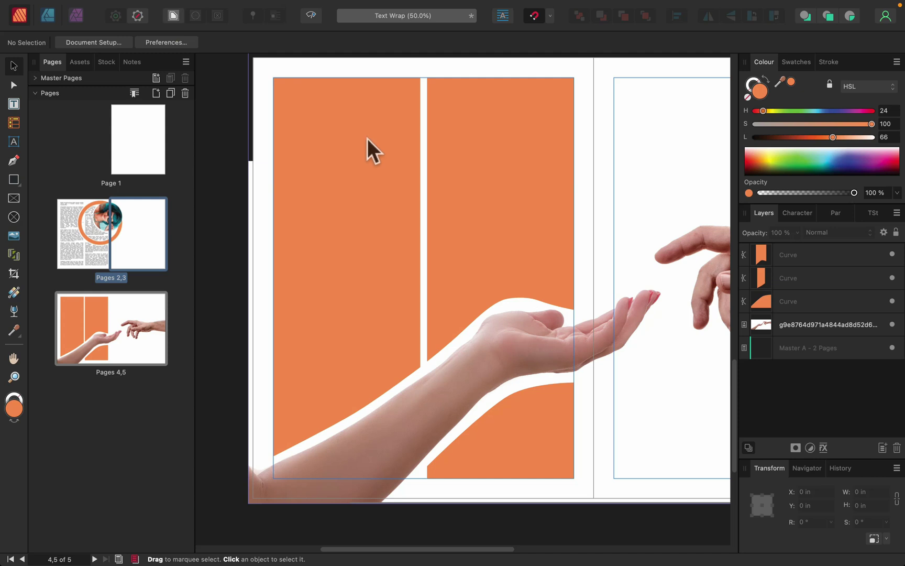
Remove the first column shape's fill and convert it to a text frame
click(365, 141)
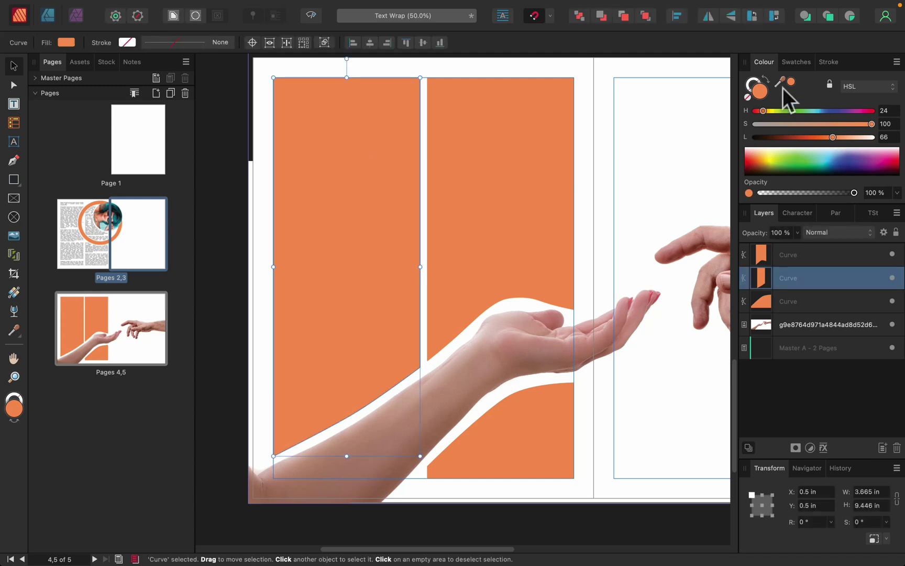
click(748, 97)
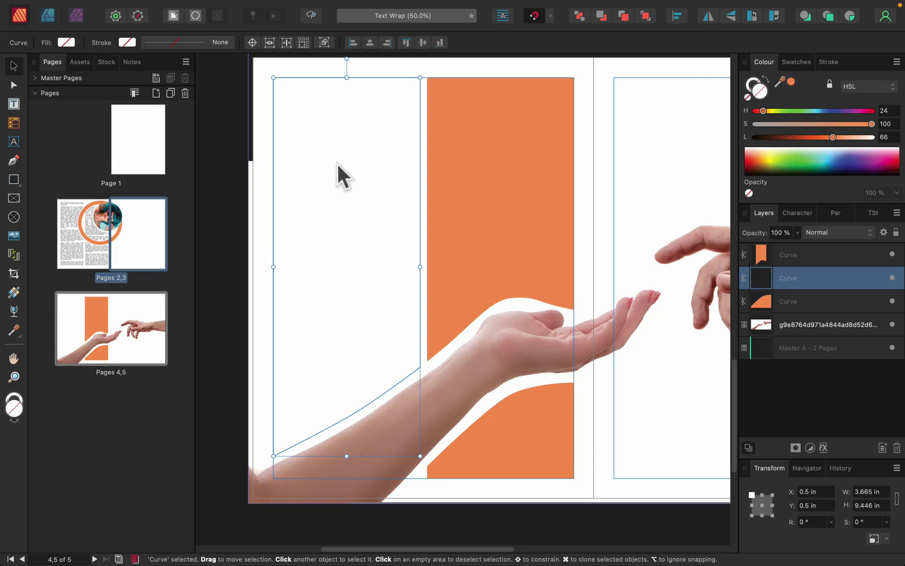
right_click(337, 192)
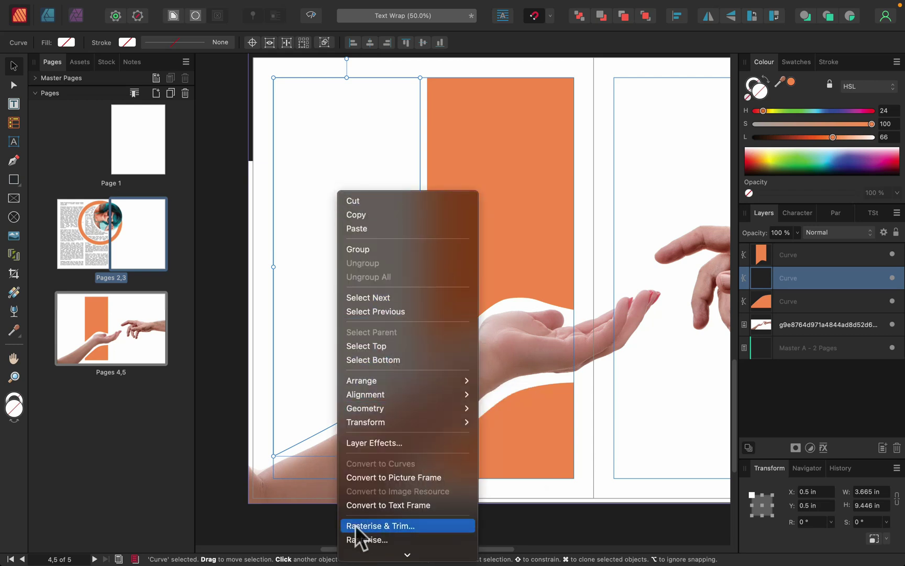
click(399, 504)
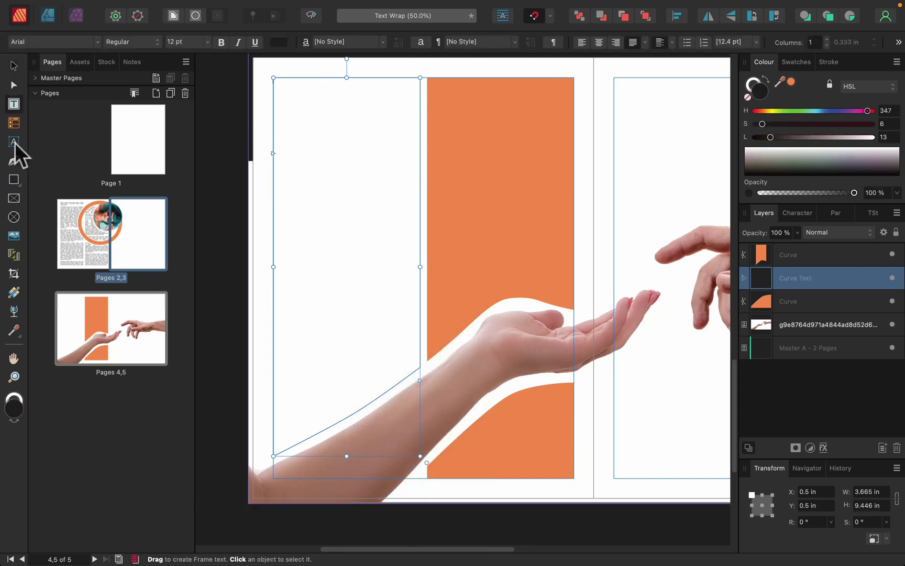
click(299, 108)
text(sadasdsadasdasdasdasd)
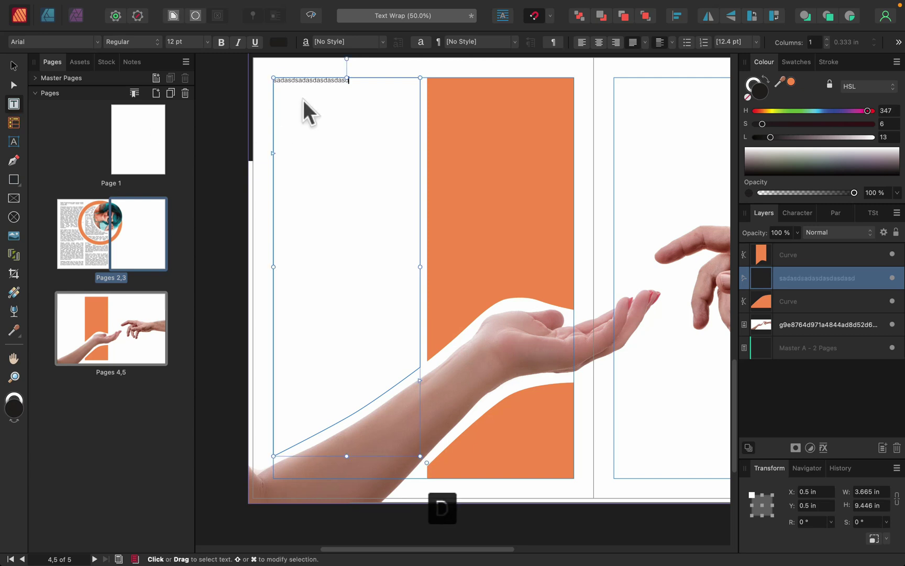
key(BackSpace)
key(BackSpace)
key(BackSpace)
key(BackSpace)
key(BackSpace)
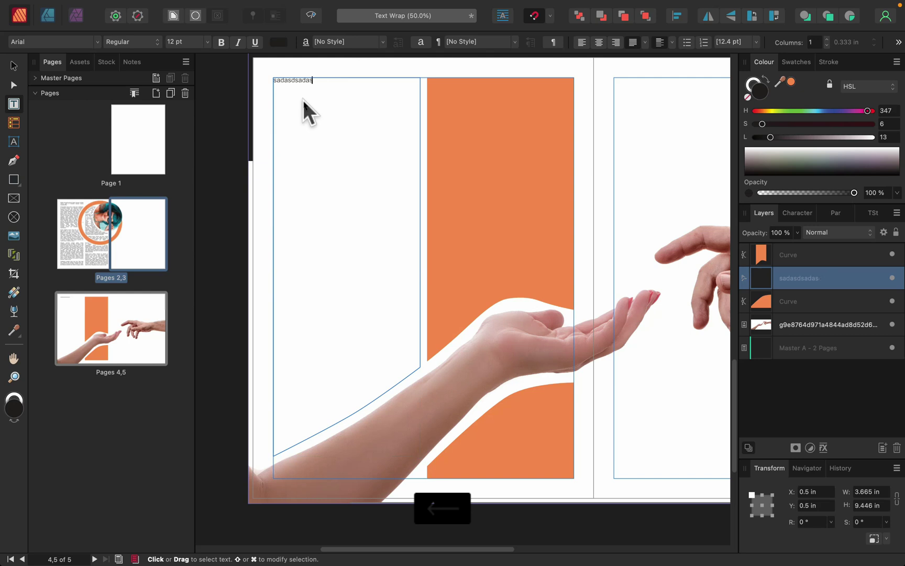
key(BackSpace)
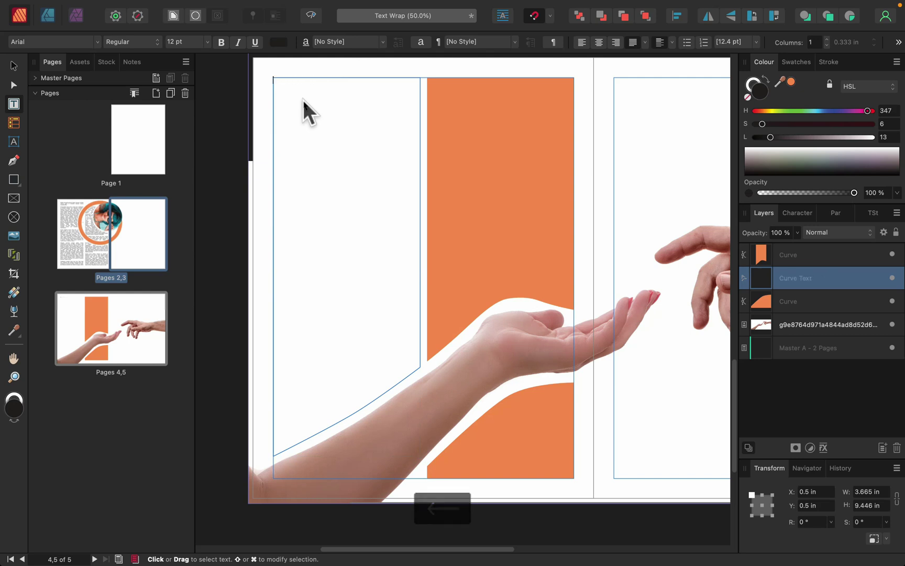
key(Escape)
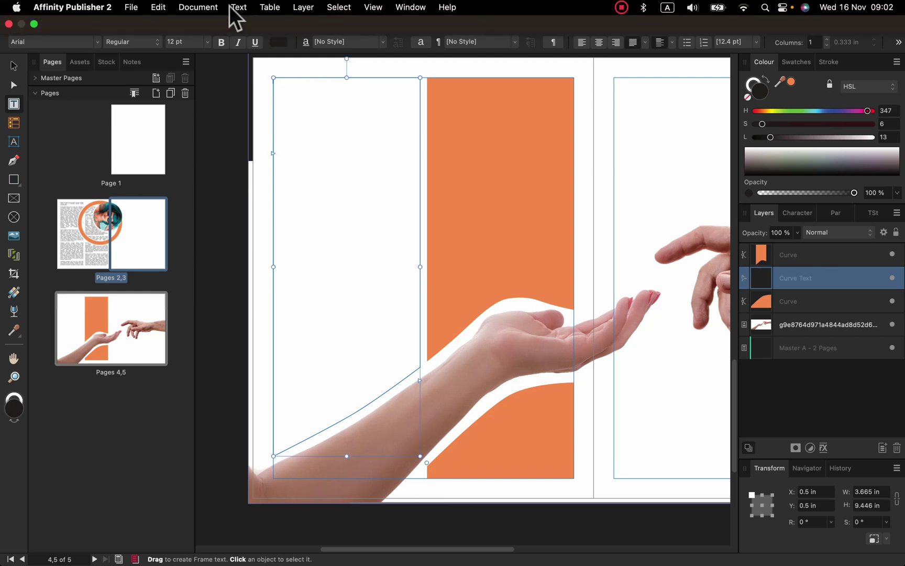
Insert filler text into the first column's text frame
click(238, 7)
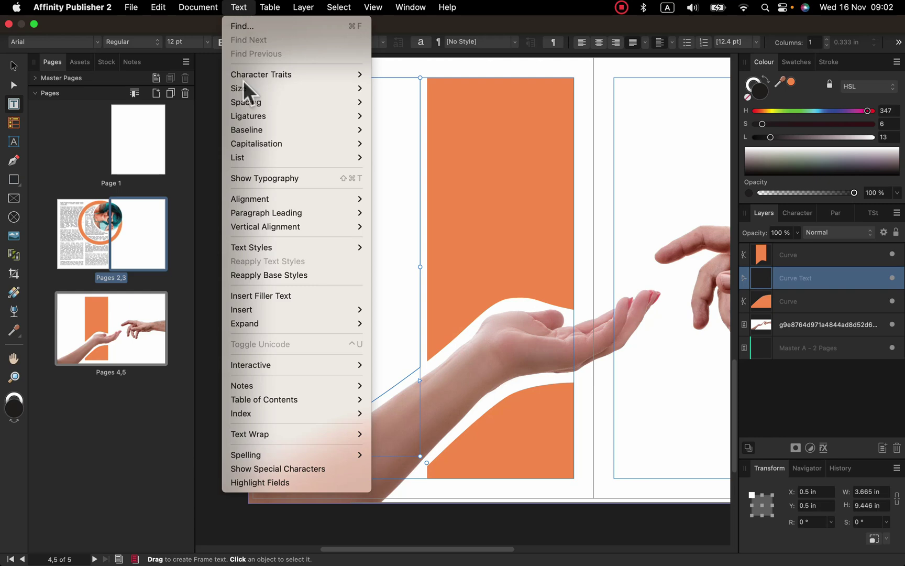
click(252, 295)
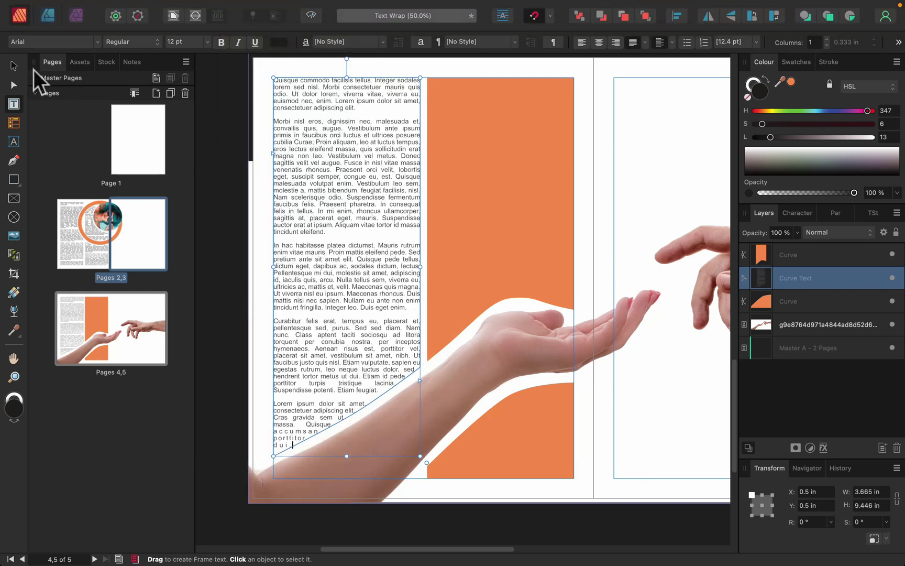
click(16, 65)
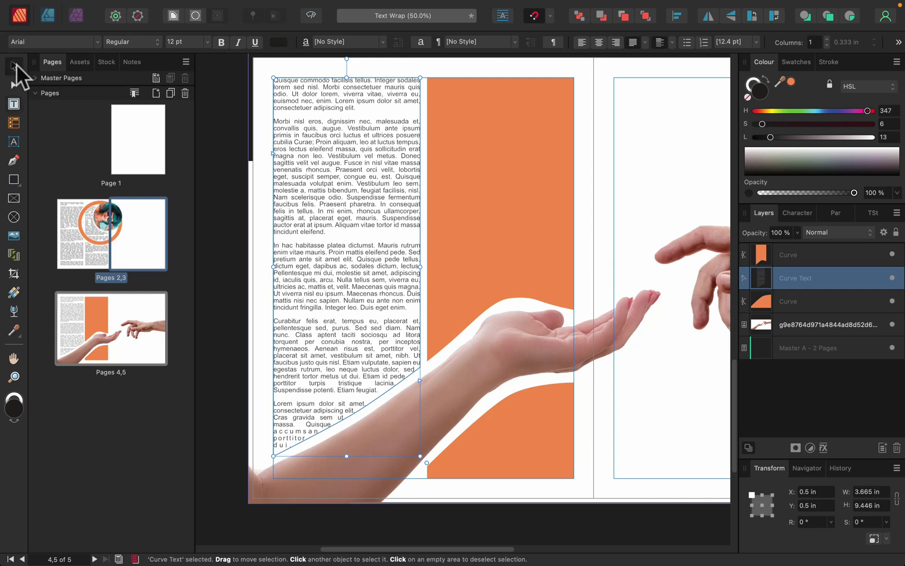
Remove the fill from the second column's shape above the hand and convert it to a text frame
click(554, 152)
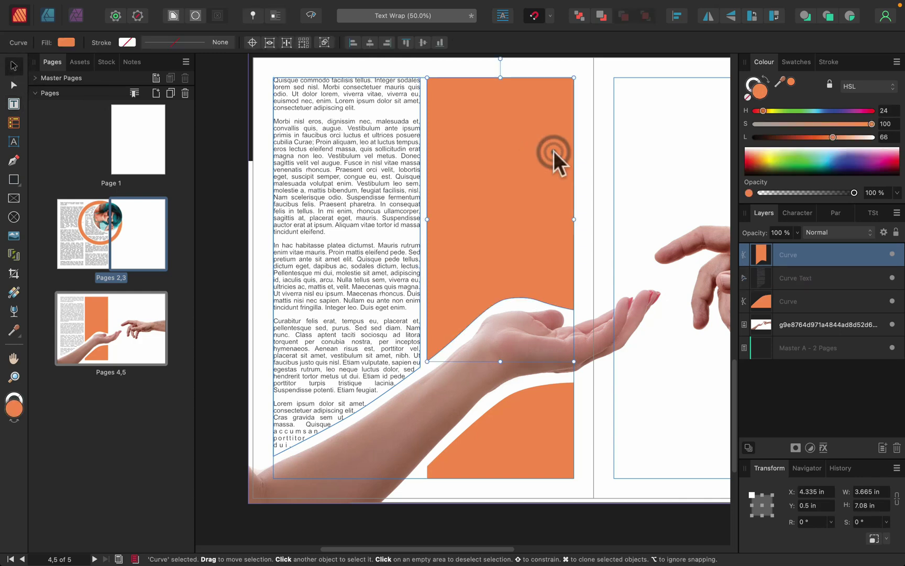
click(747, 97)
right_click(479, 156)
scroll(550, 502, down, 3)
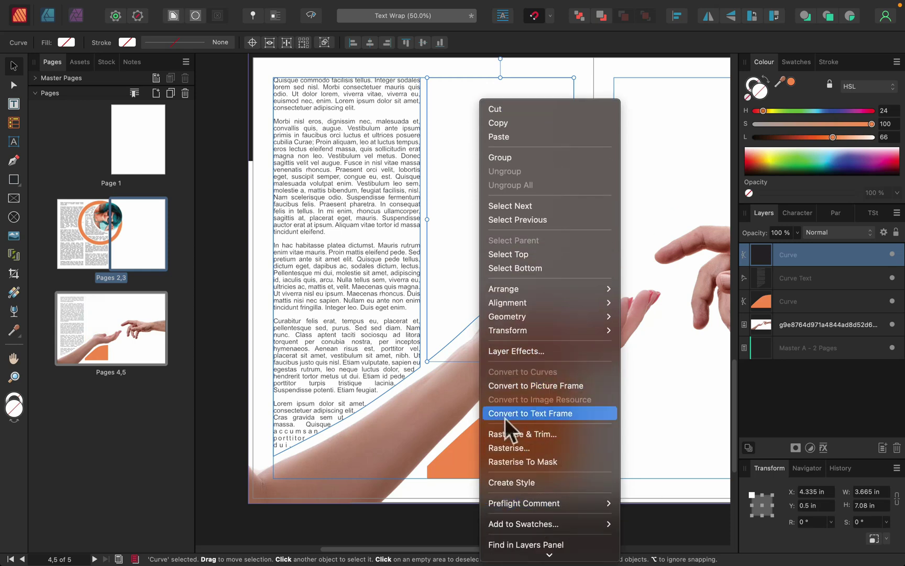
click(522, 415)
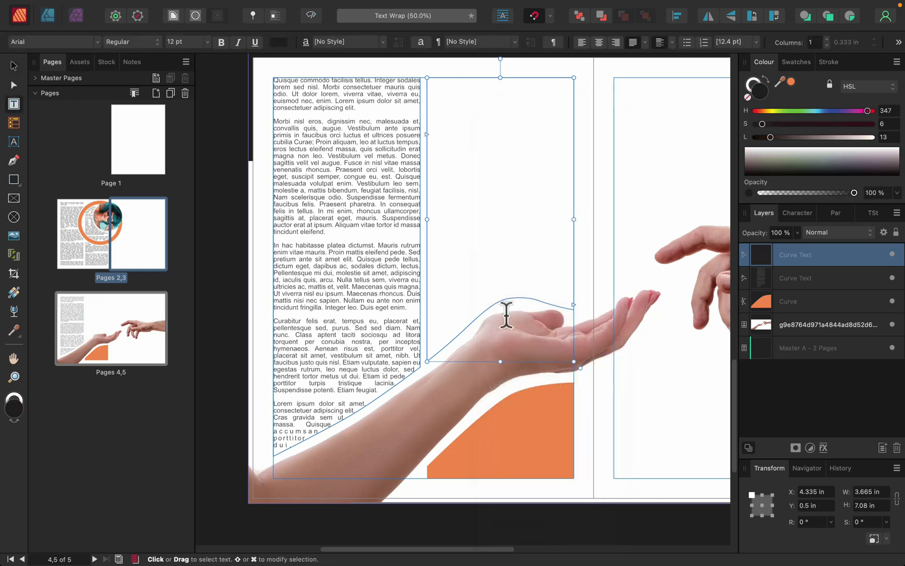
click(14, 65)
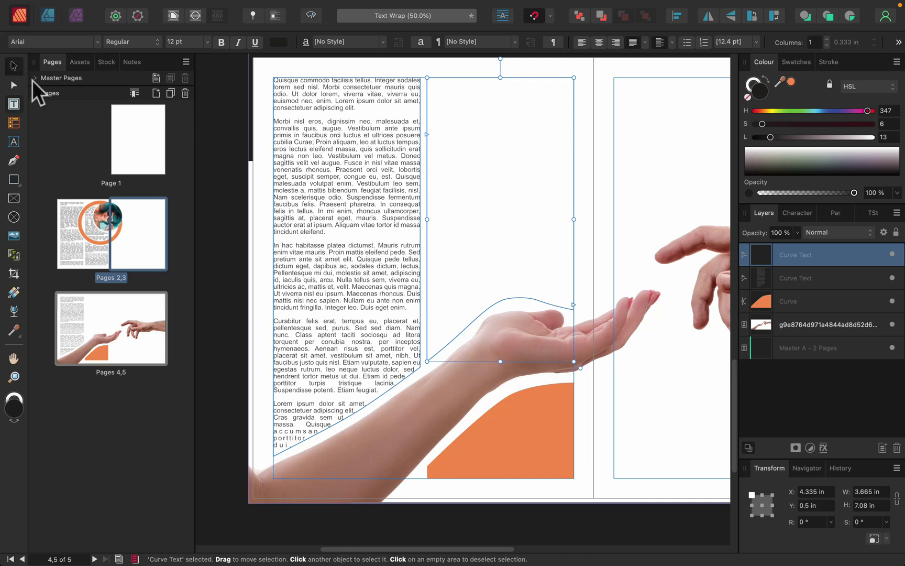
Remove the fill from the curved shape below the arm and convert it to a text frame
click(509, 434)
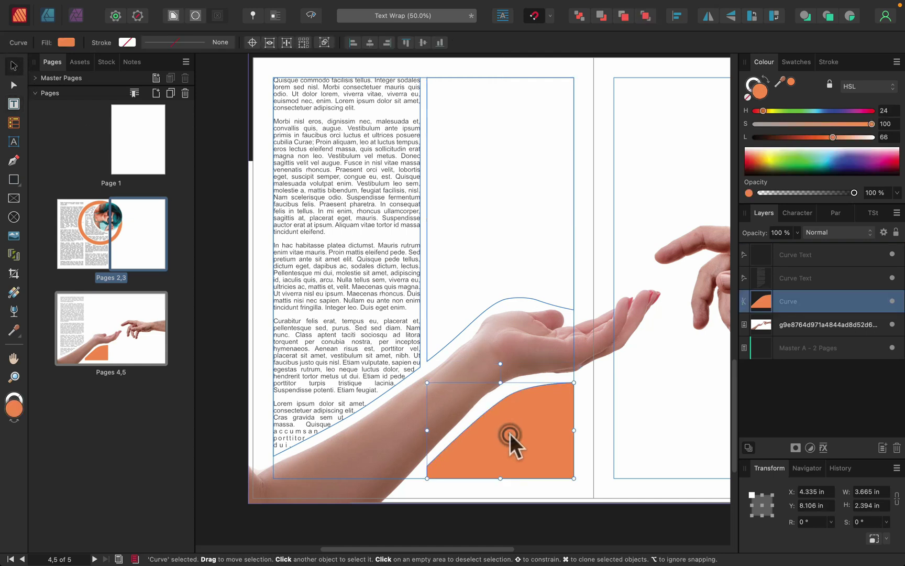
click(748, 97)
right_click(512, 404)
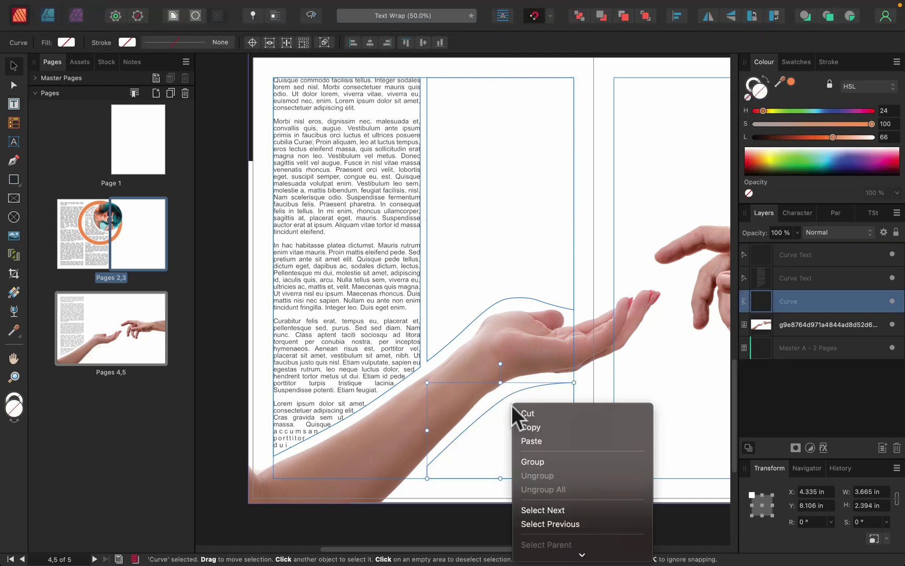
right_click(516, 440)
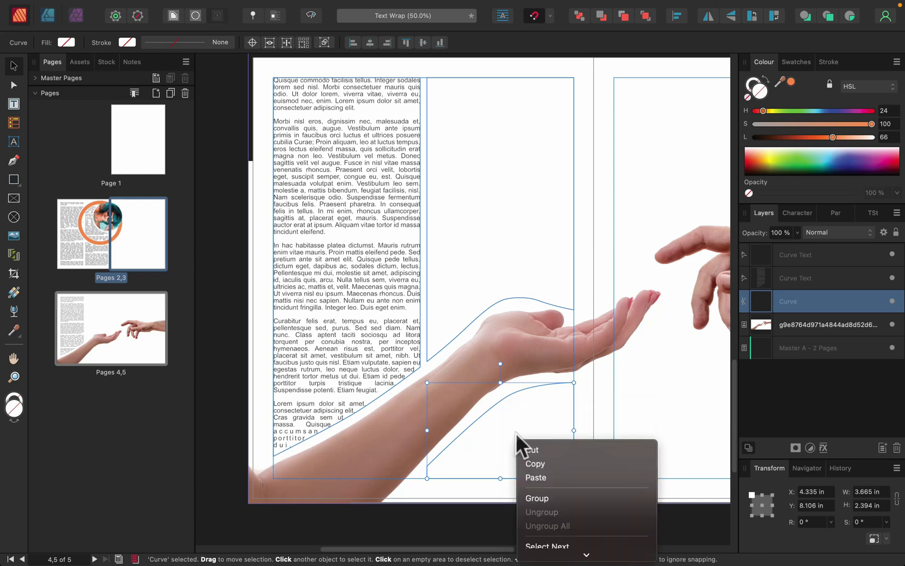
scroll(545, 531, down, 10)
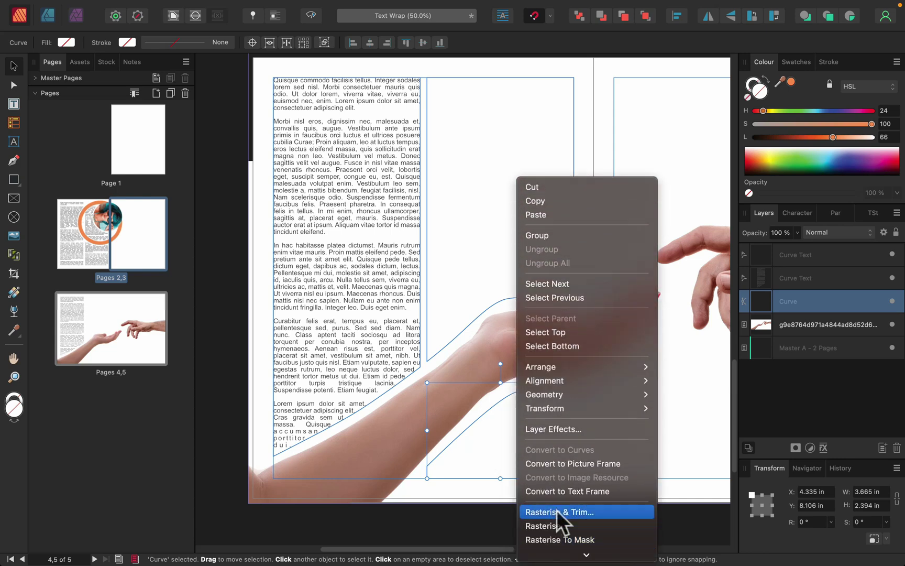
click(574, 490)
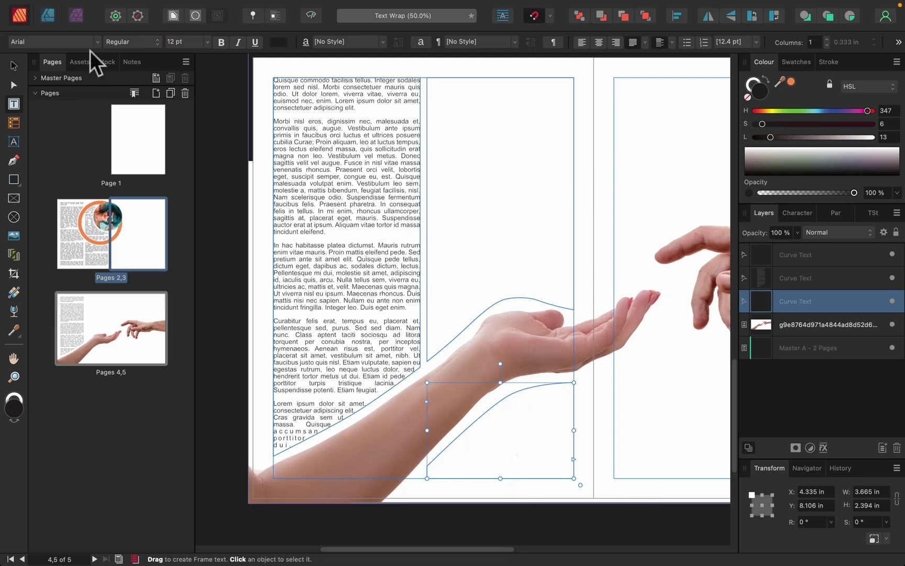
click(14, 63)
Link the first column's text frame to the second column's frame, and that frame to the one below the arm
click(379, 171)
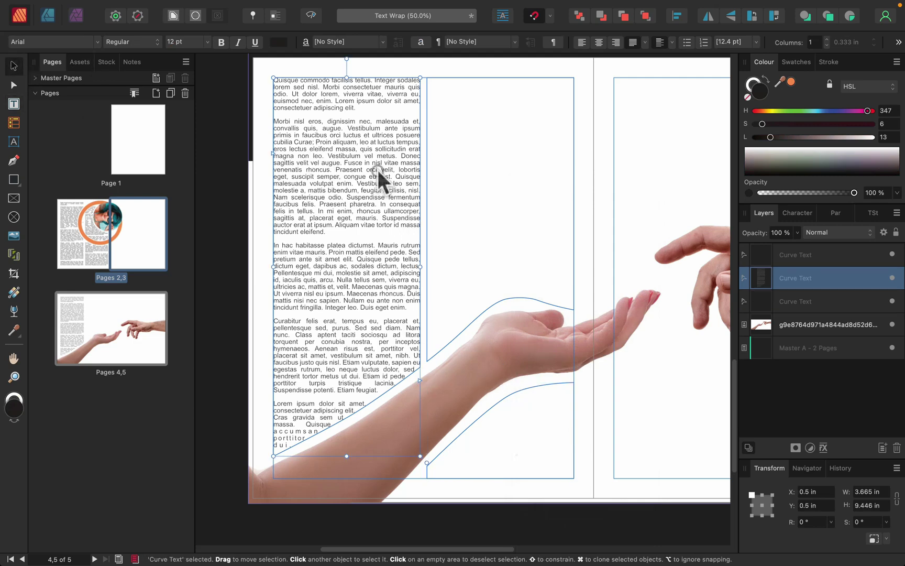
click(420, 381)
click(482, 257)
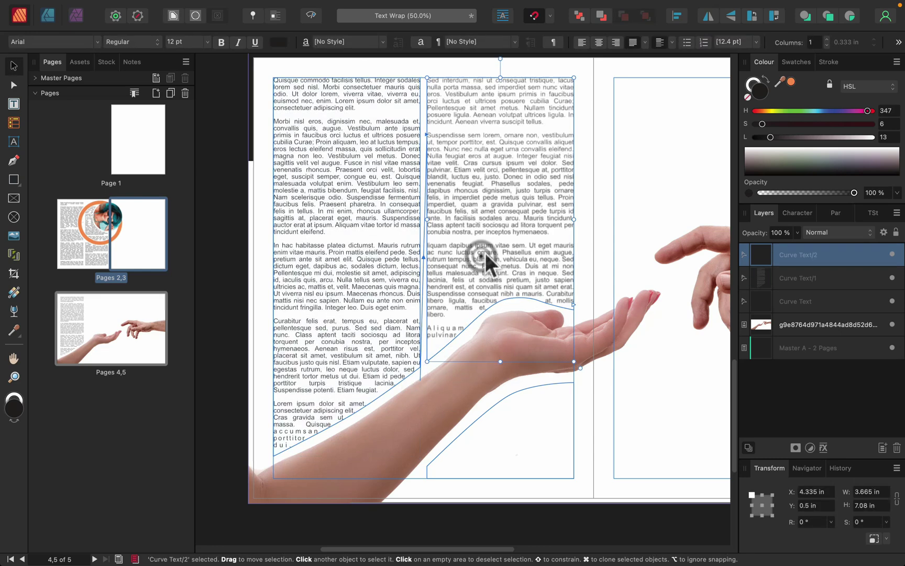
click(574, 304)
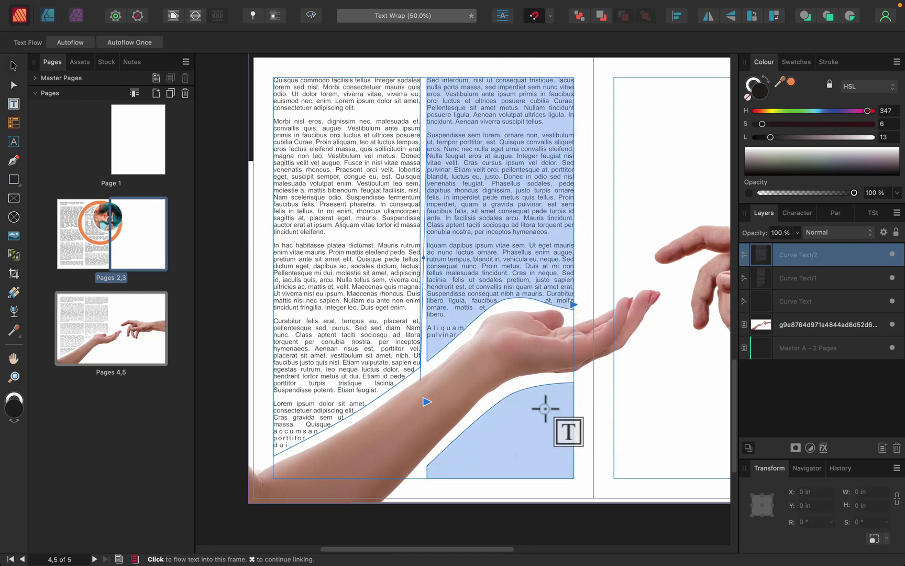
click(542, 404)
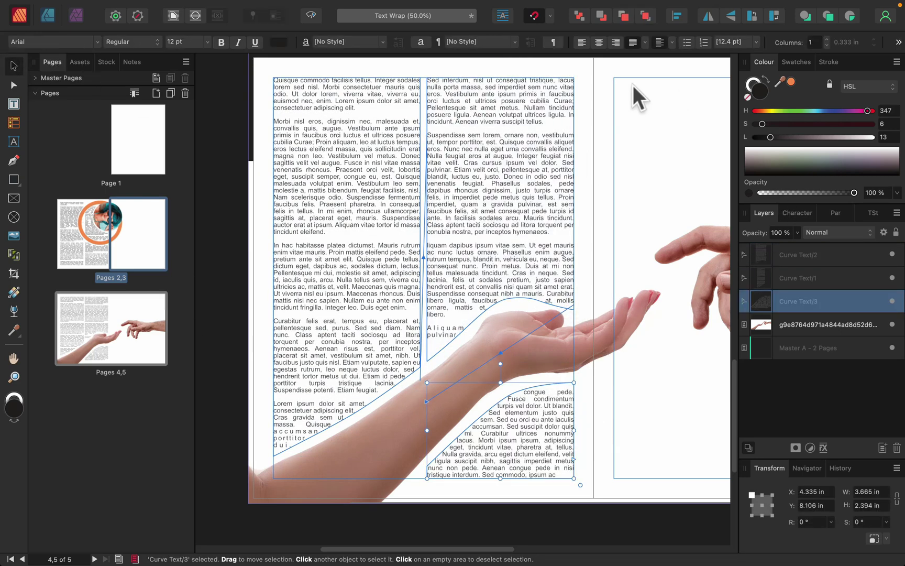
Examine how the filler text flows through the linked frames above and below the arm on pages 4 and 5
click(599, 87)
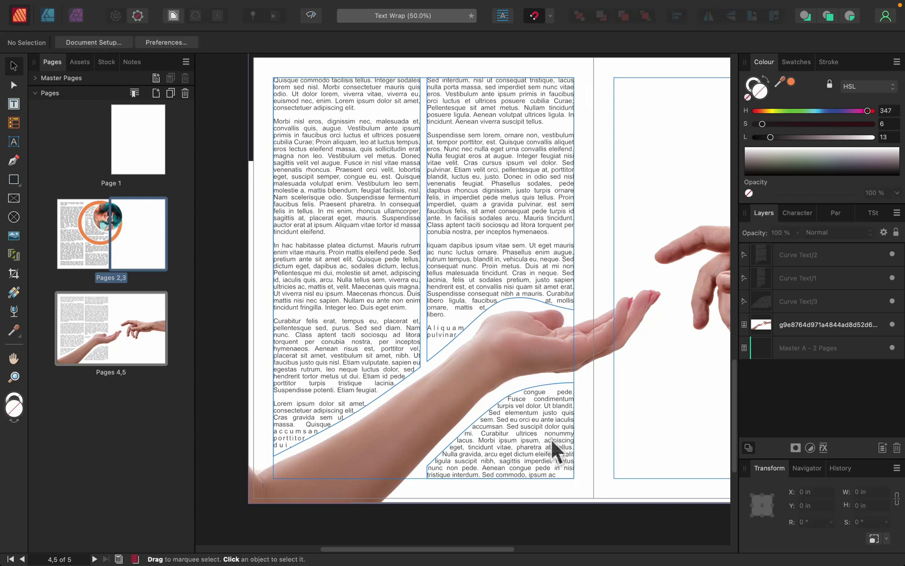
click(596, 226)
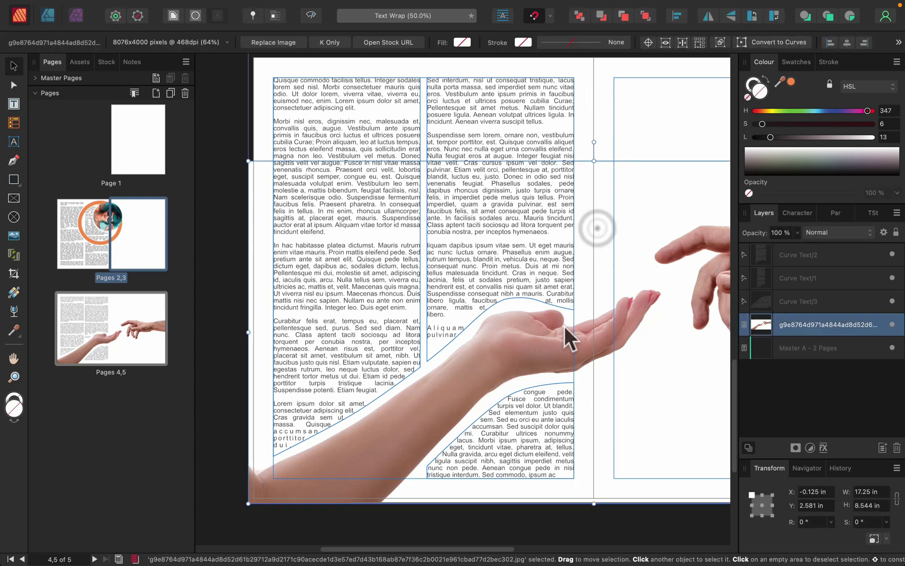
click(234, 118)
scroll(385, 452, down, 5)
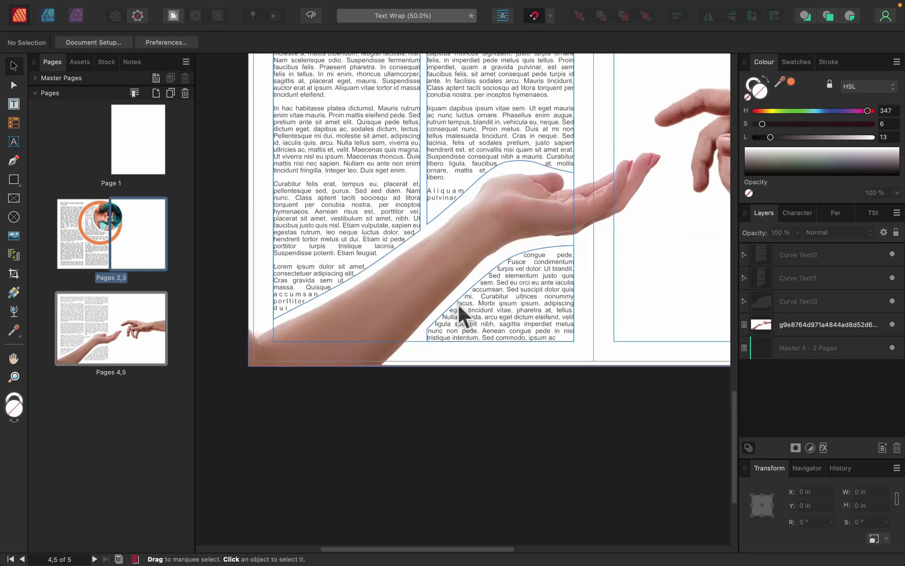
scroll(517, 215, up, 3)
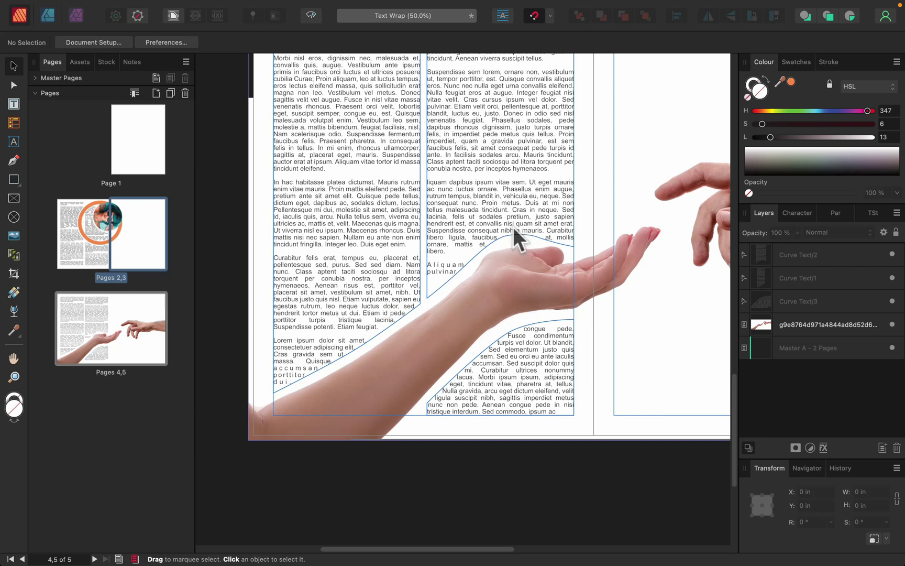
scroll(516, 241, up, 3)
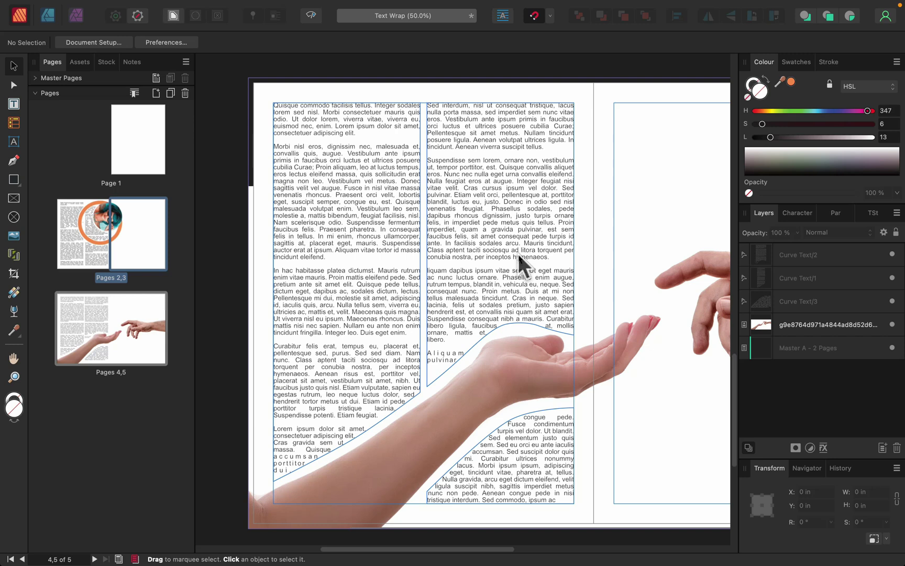
scroll(519, 254, down, 4)
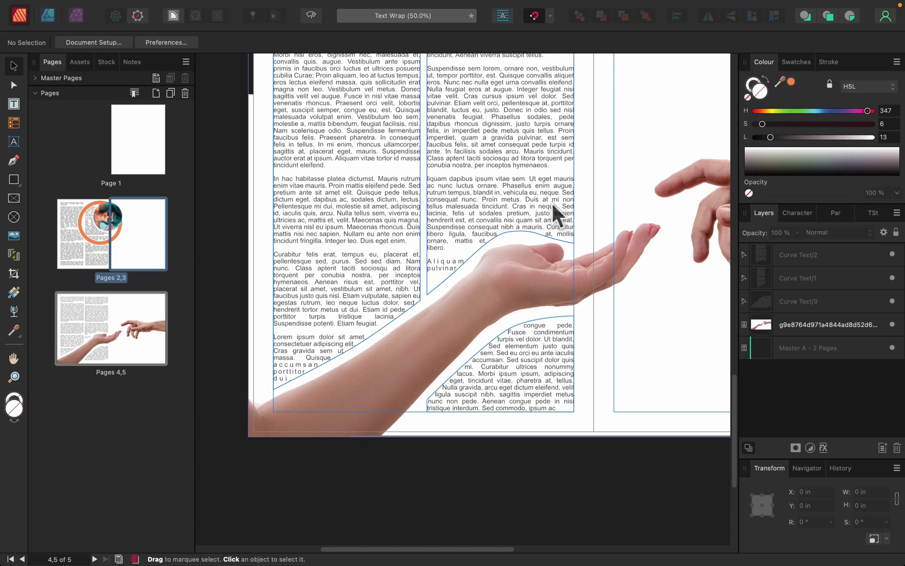
scroll(328, 274, up, 2)
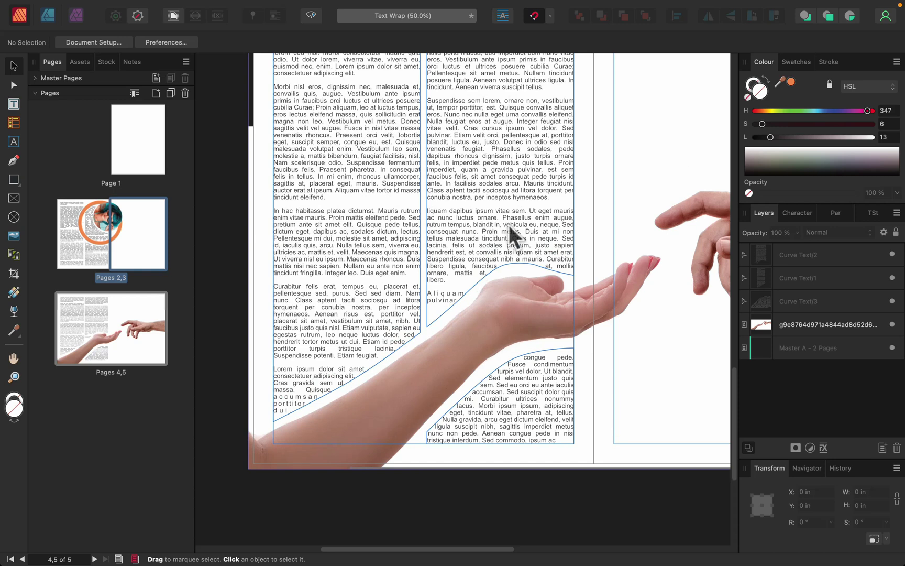
click(597, 234)
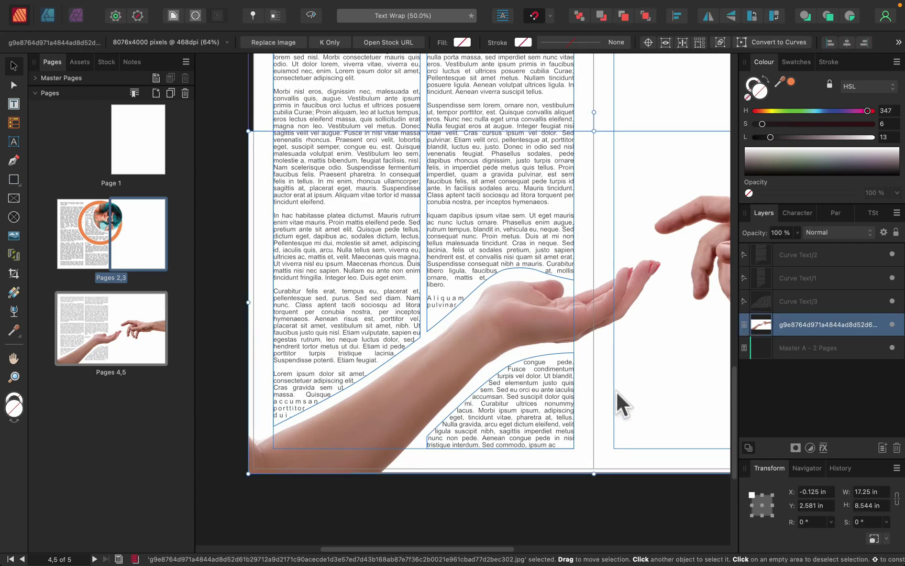
Move the circular picture frame on pages 2 and 3 out of the donut onto the blank facing page
drag(623, 141, 582, 479)
click(545, 188)
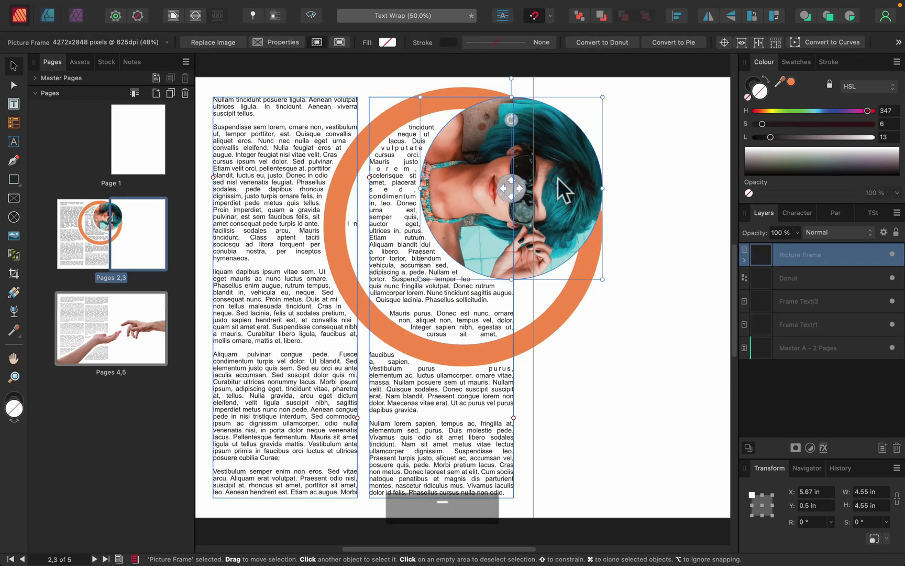
drag(462, 206, 653, 236)
Try the None, Jump, Square, Inside and Edge wrap styles on the orange donut, ending on Tight
click(571, 283)
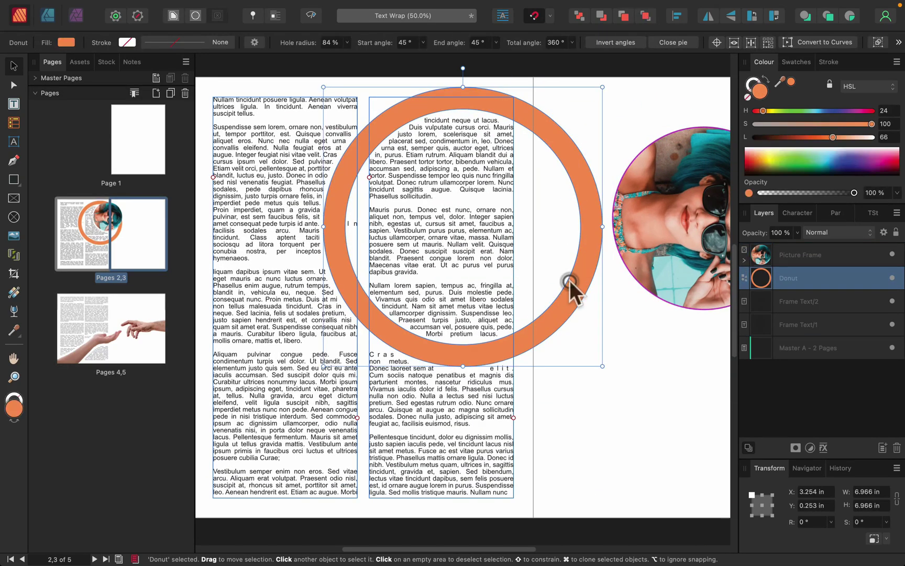
click(173, 15)
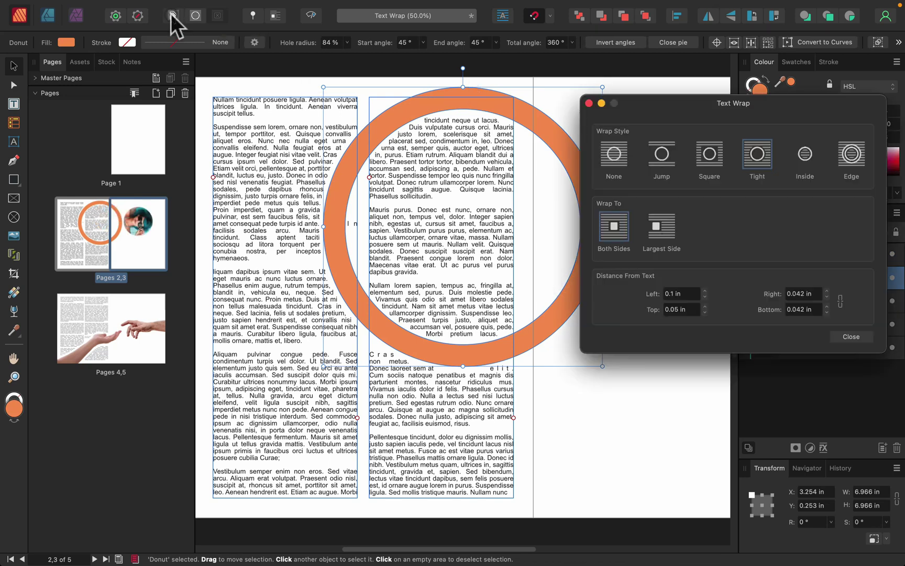
click(624, 152)
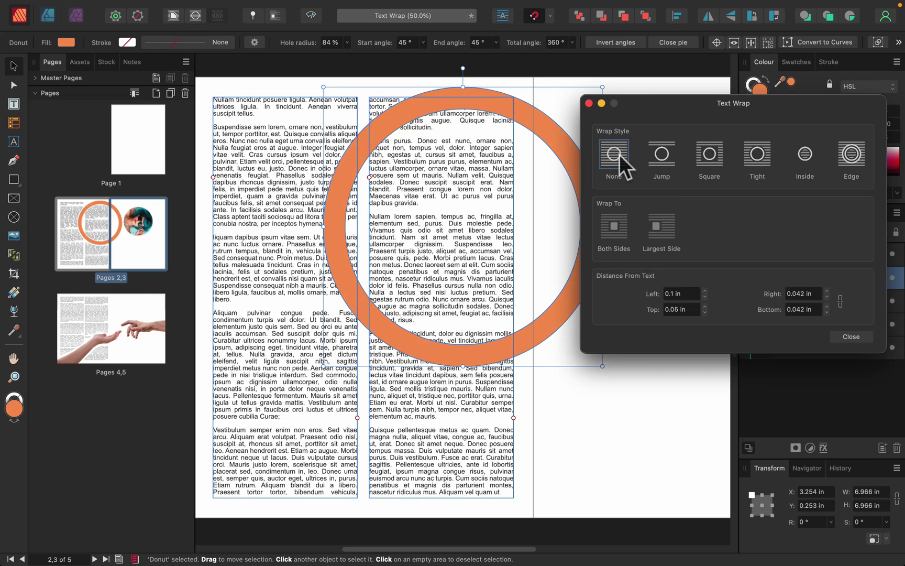
click(668, 155)
click(719, 161)
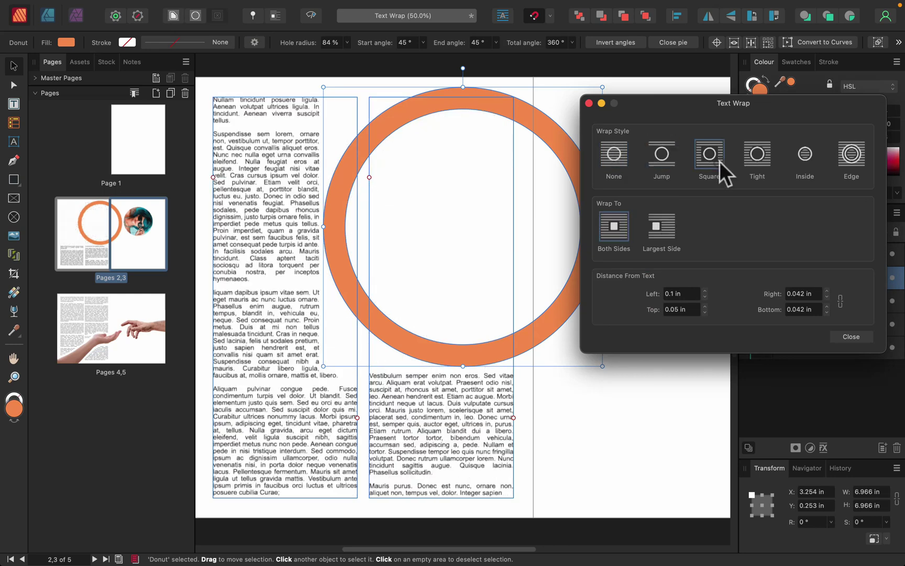
click(768, 162)
click(805, 158)
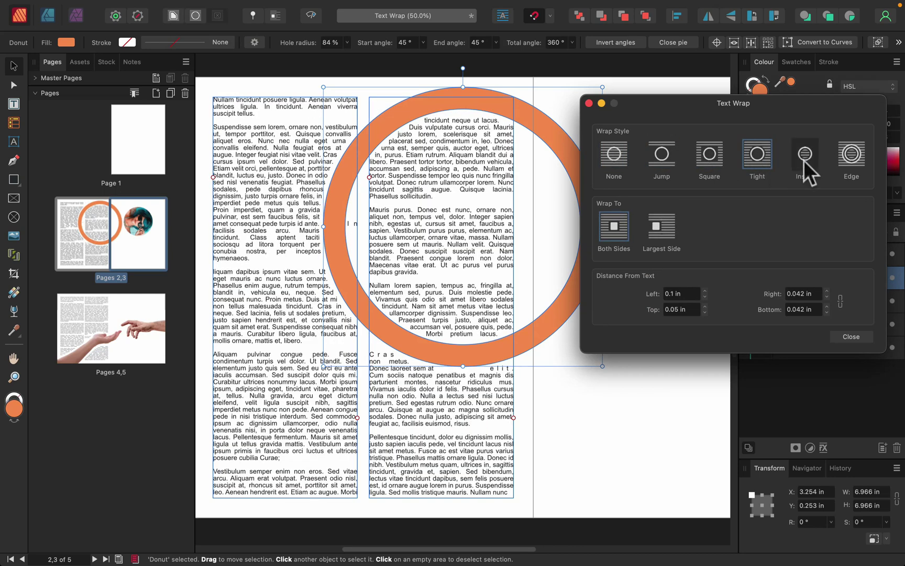
click(860, 158)
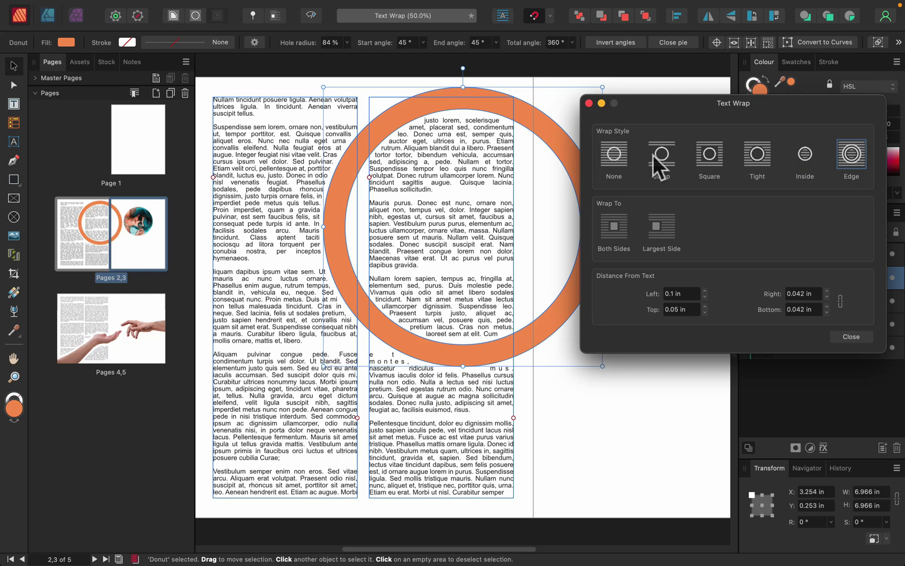
click(757, 156)
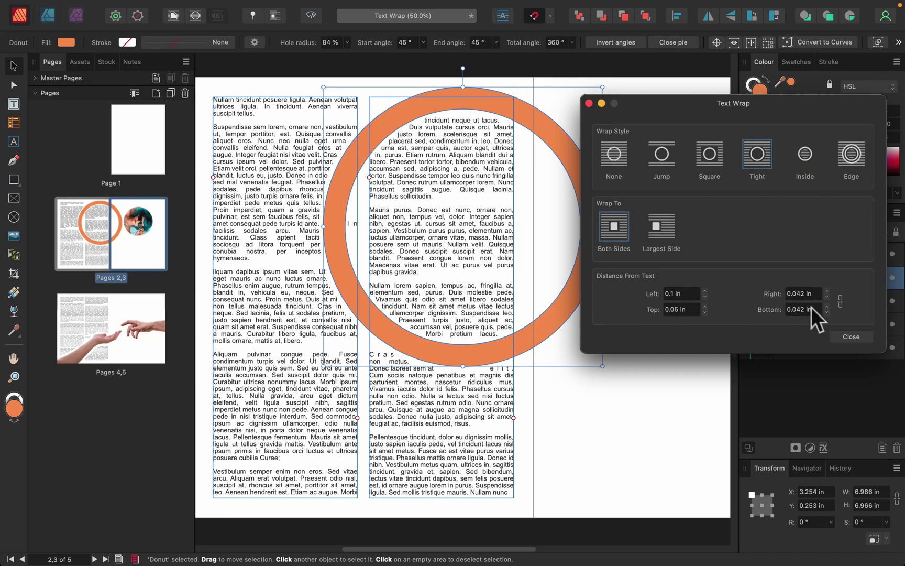
click(845, 338)
Move the donut down and across the spine to about X 6.166 in, Y 2.315 in, partly overlapping the second text column
drag(580, 177, 690, 242)
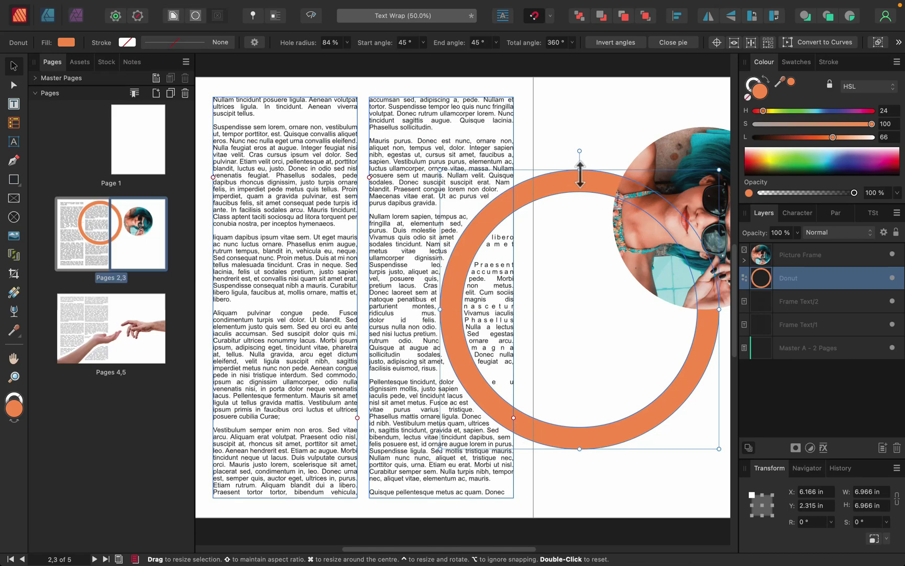